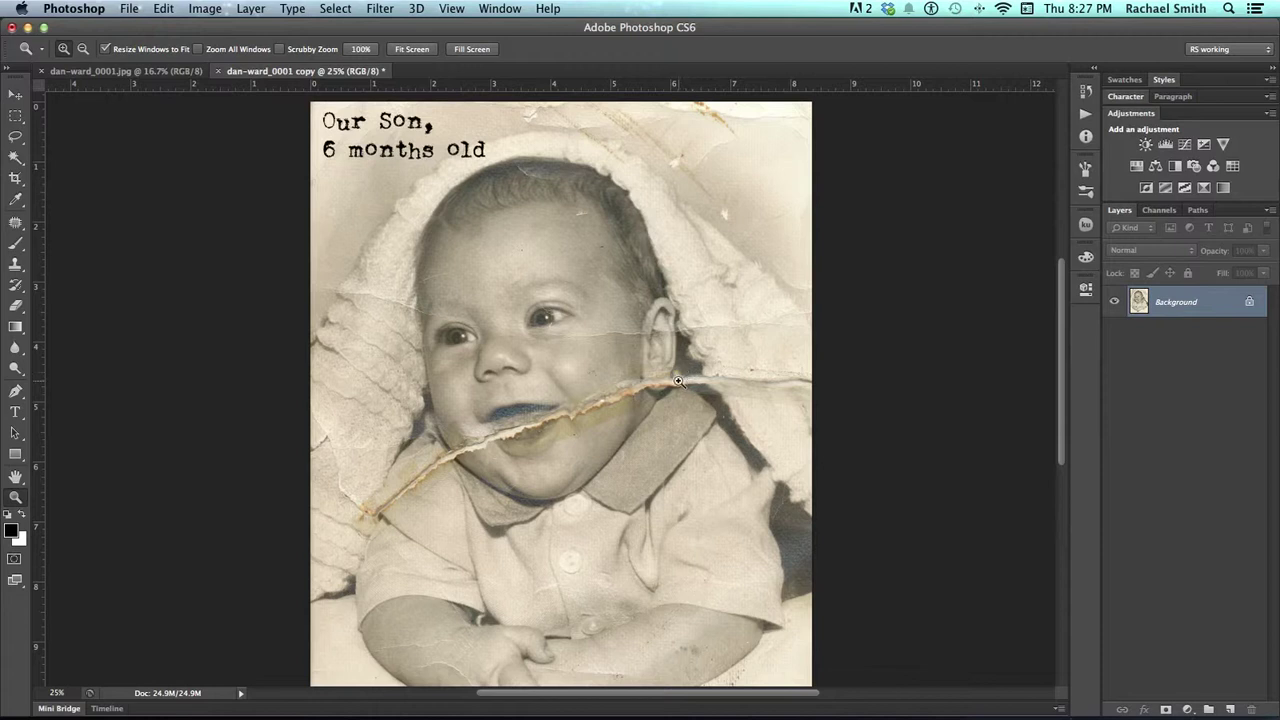
Step: Duplicate the Background layer and rename the copy "Restore"
mouse_move(673, 400)
left_mouse_down()
mouse_move(663, 357)
mouse_move(603, 337)
mouse_move(626, 394)
mouse_move(664, 406)
left_mouse_up()
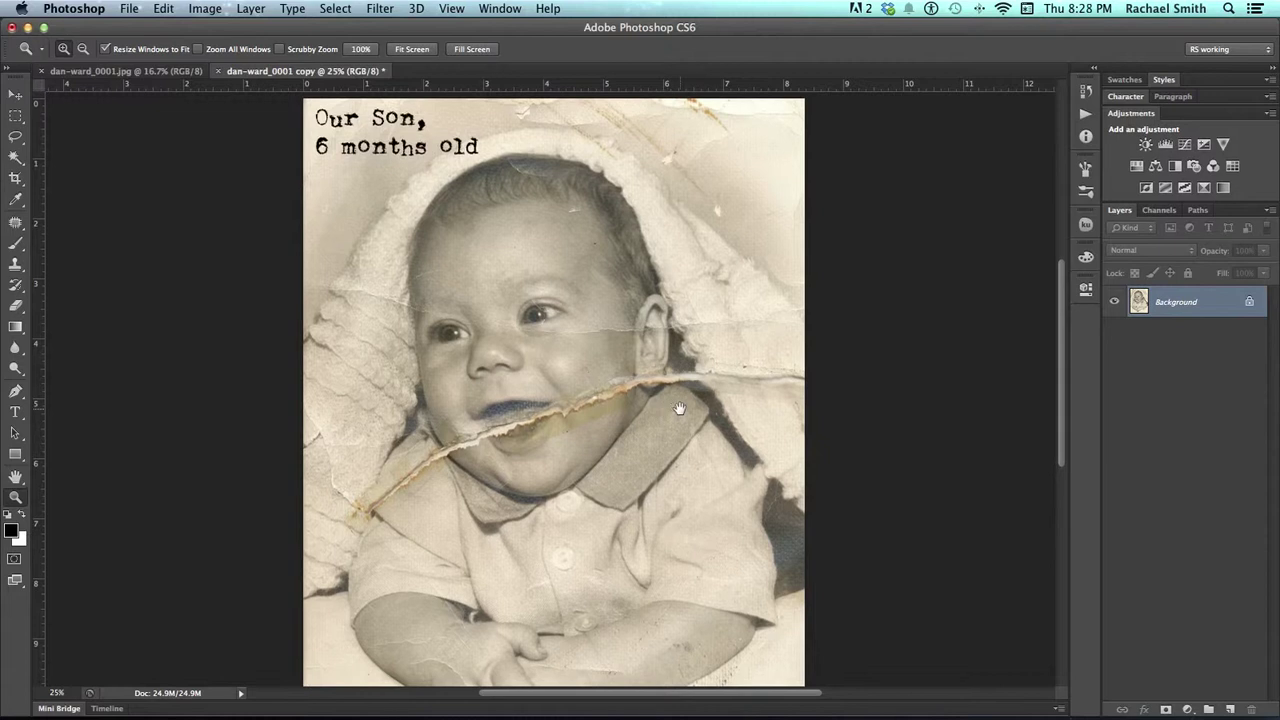
left_click_drag(1205, 307, 1234, 710)
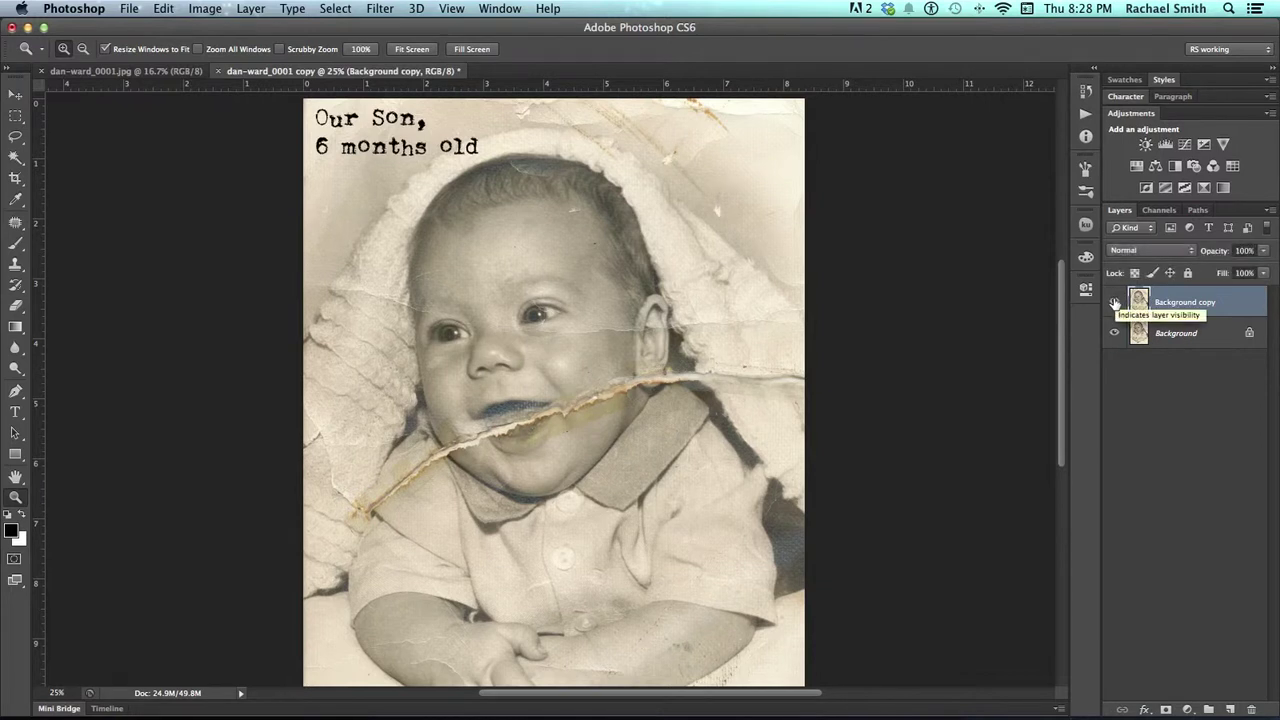
double_click(1170, 304)
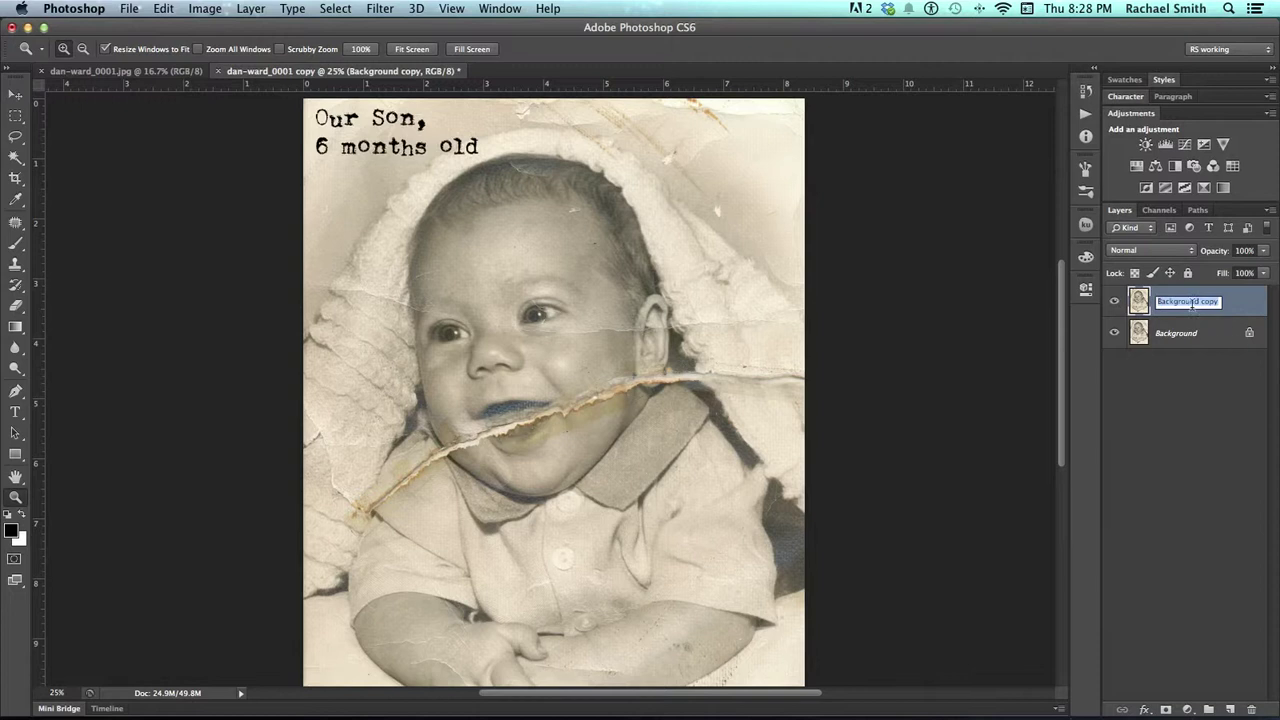
type("Restore")
key("Return")
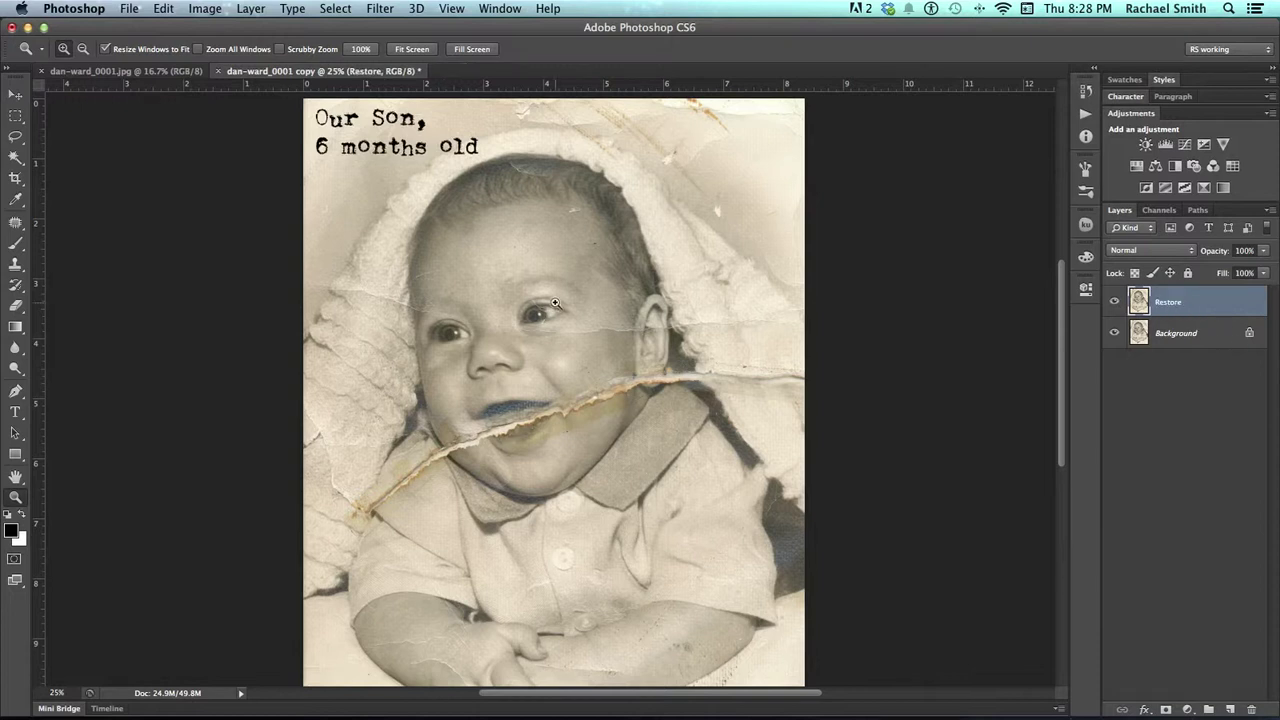
Step: Draw a rectangular selection closely around the two-line caption "Our Son, 6 months old" on the Restore layer
left_click_drag(556, 304, 567, 393)
left_click(463, 295)
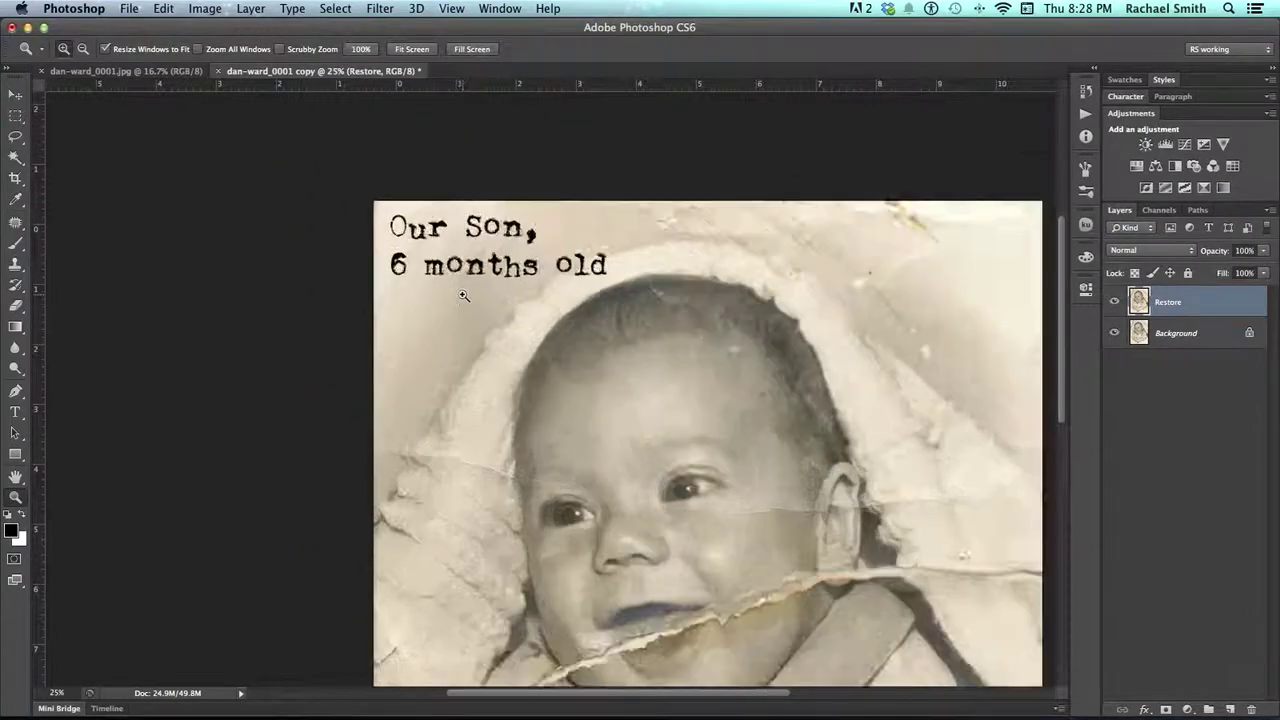
left_click(463, 295)
left_click_drag(462, 288, 492, 364)
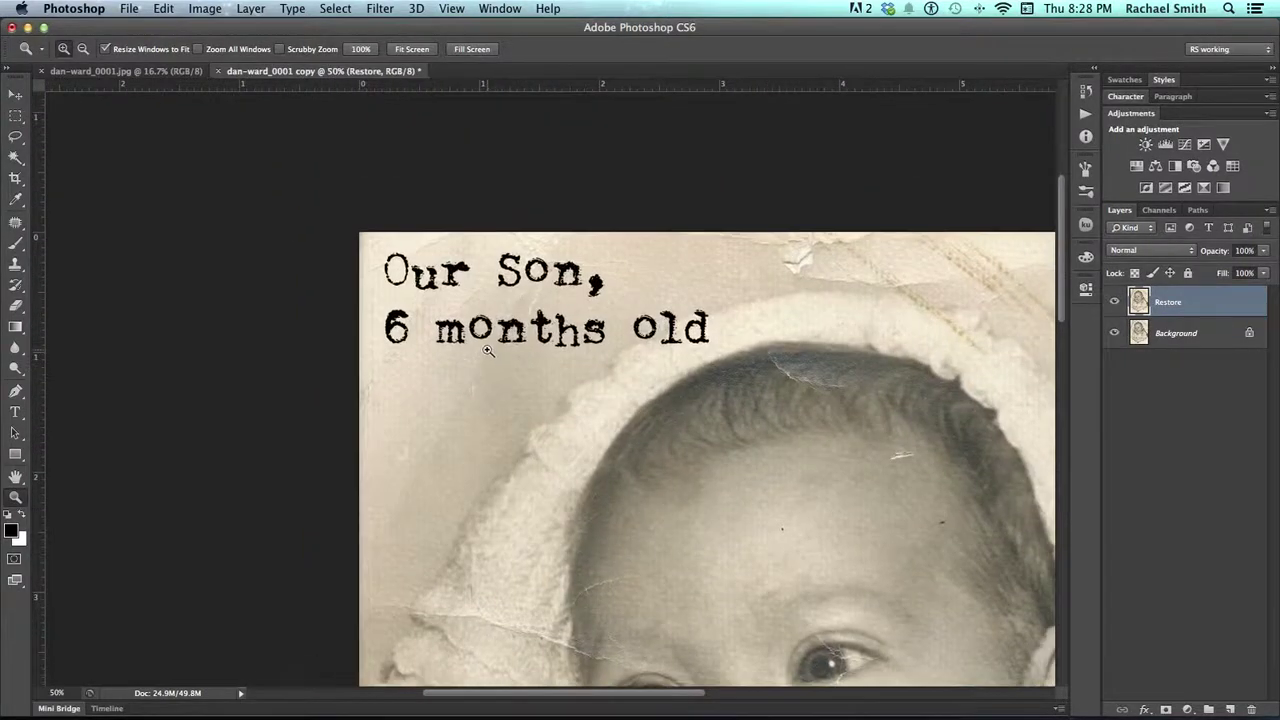
scroll(491, 352, "right", 2)
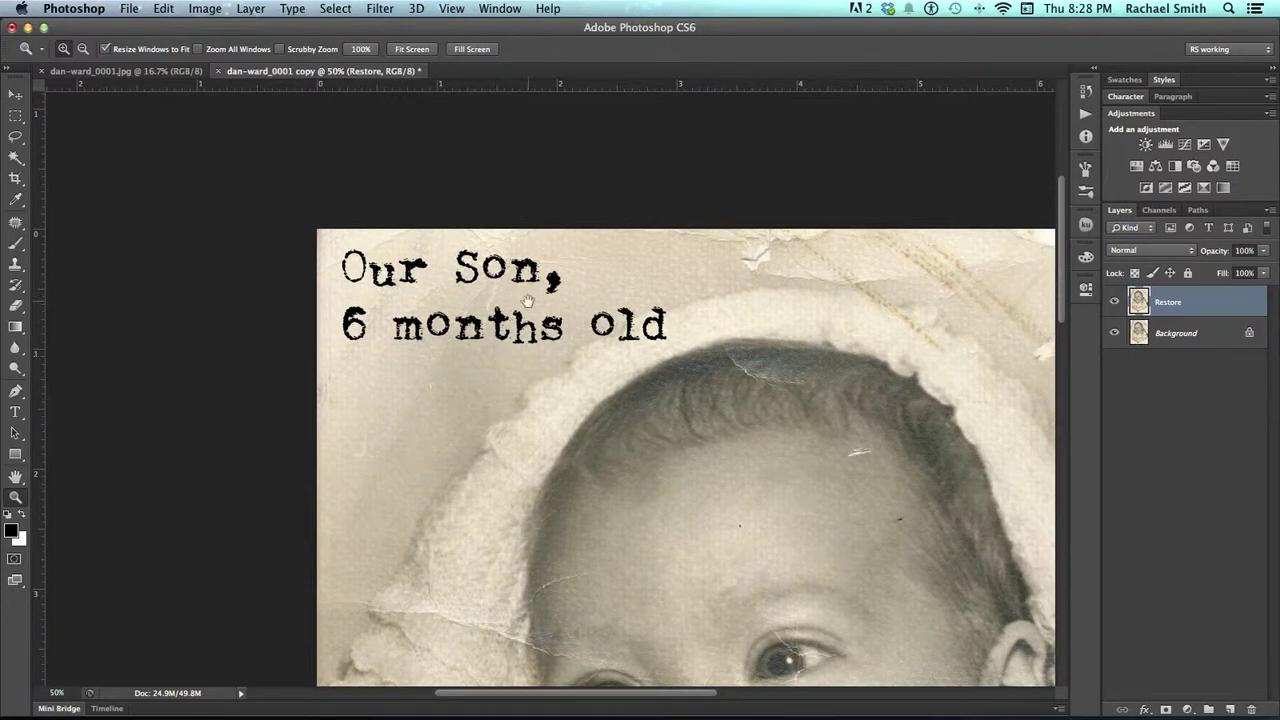
left_click_drag(527, 302, 396, 218)
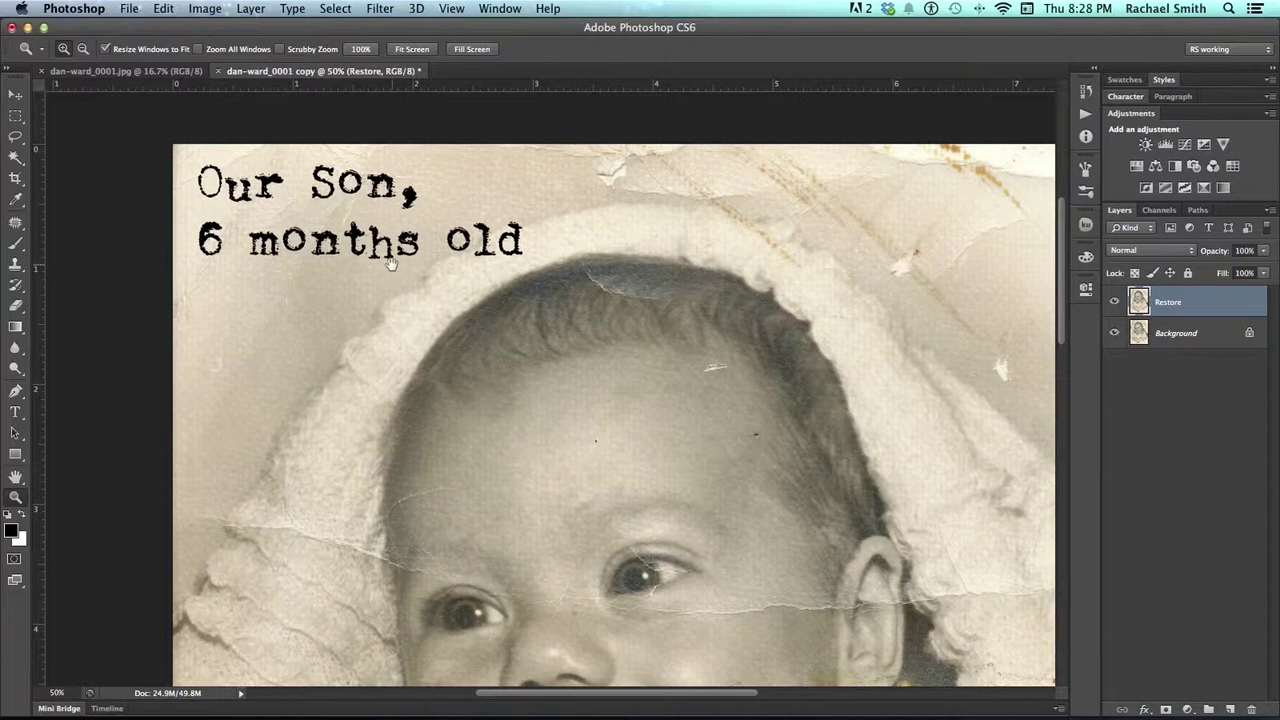
left_click_drag(392, 265, 503, 327)
left_click(435, 269)
left_click(435, 269)
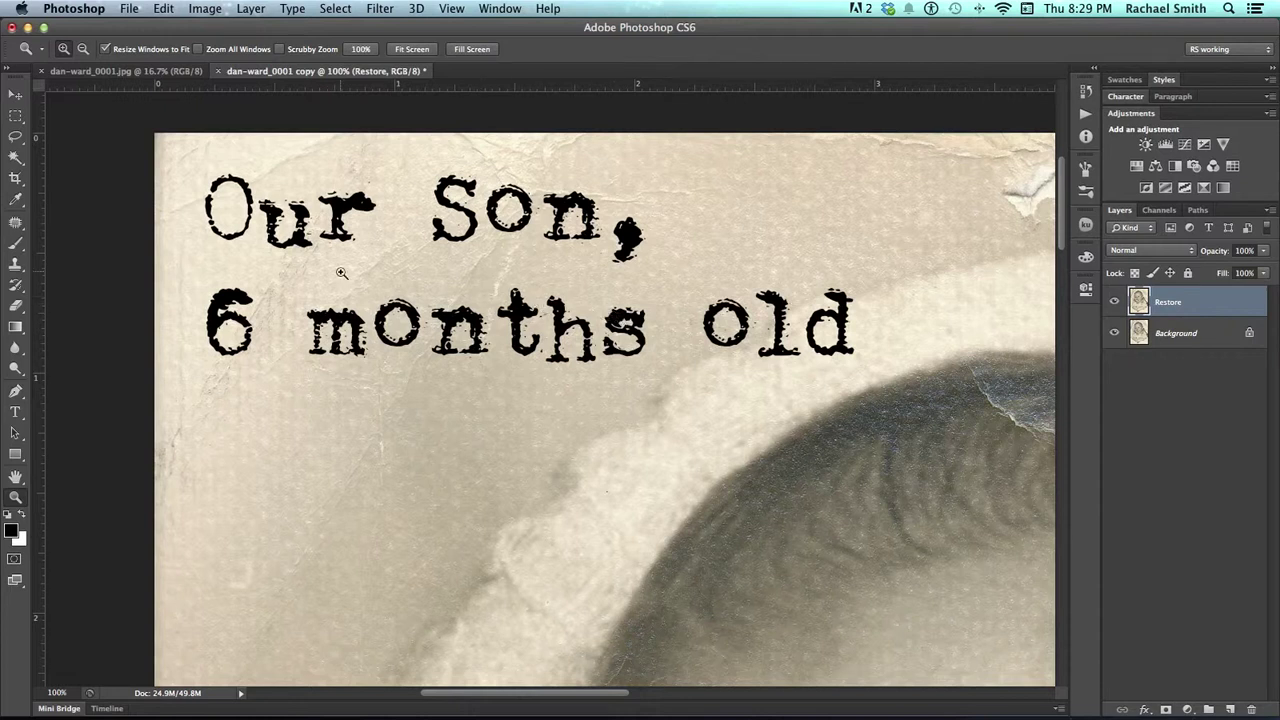
left_click(15, 116)
left_click_drag(179, 166, 869, 376)
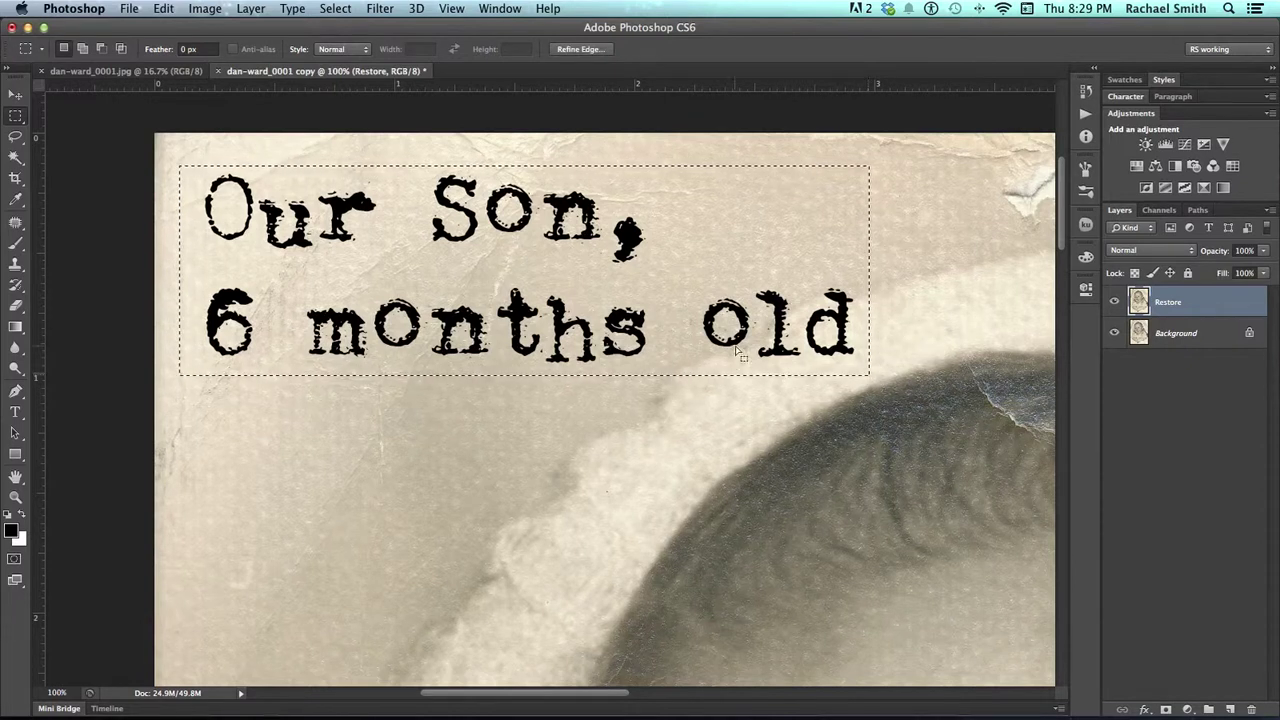
Step: Narrow the selection to the black caption letters using Color Range with Sampled Colors and a fuzziness of 166
left_click(338, 7)
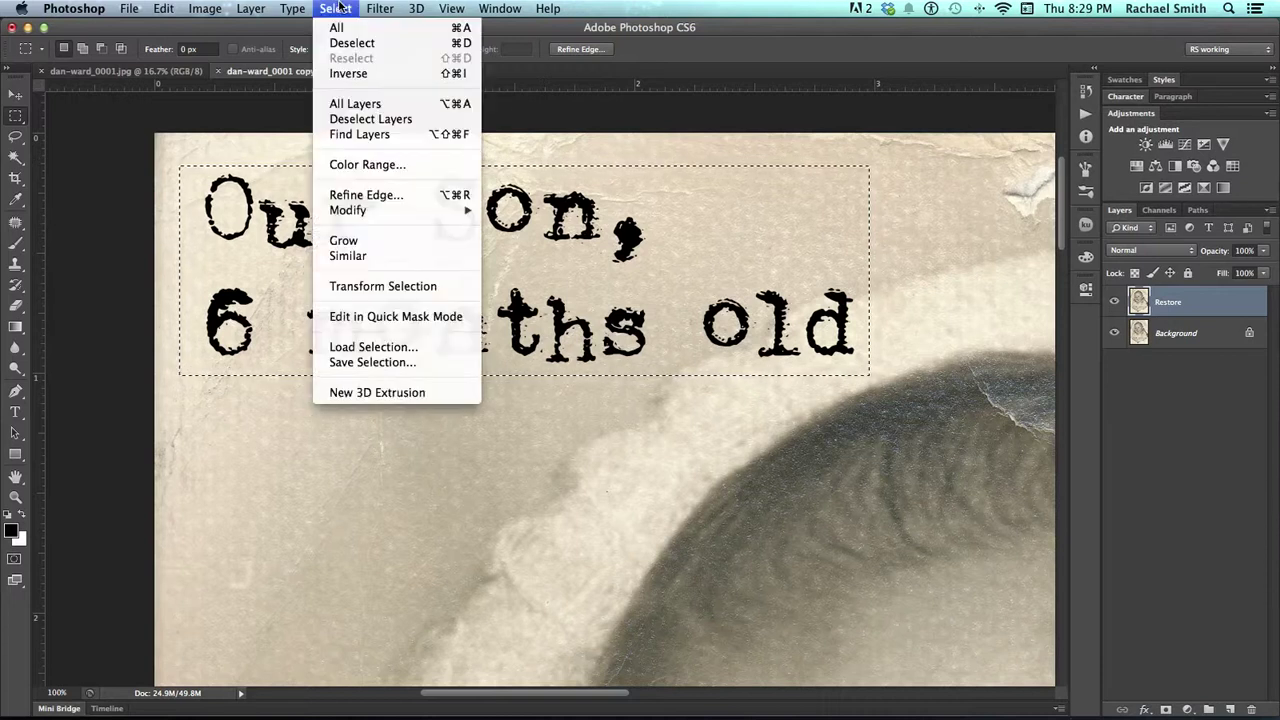
left_click(368, 164)
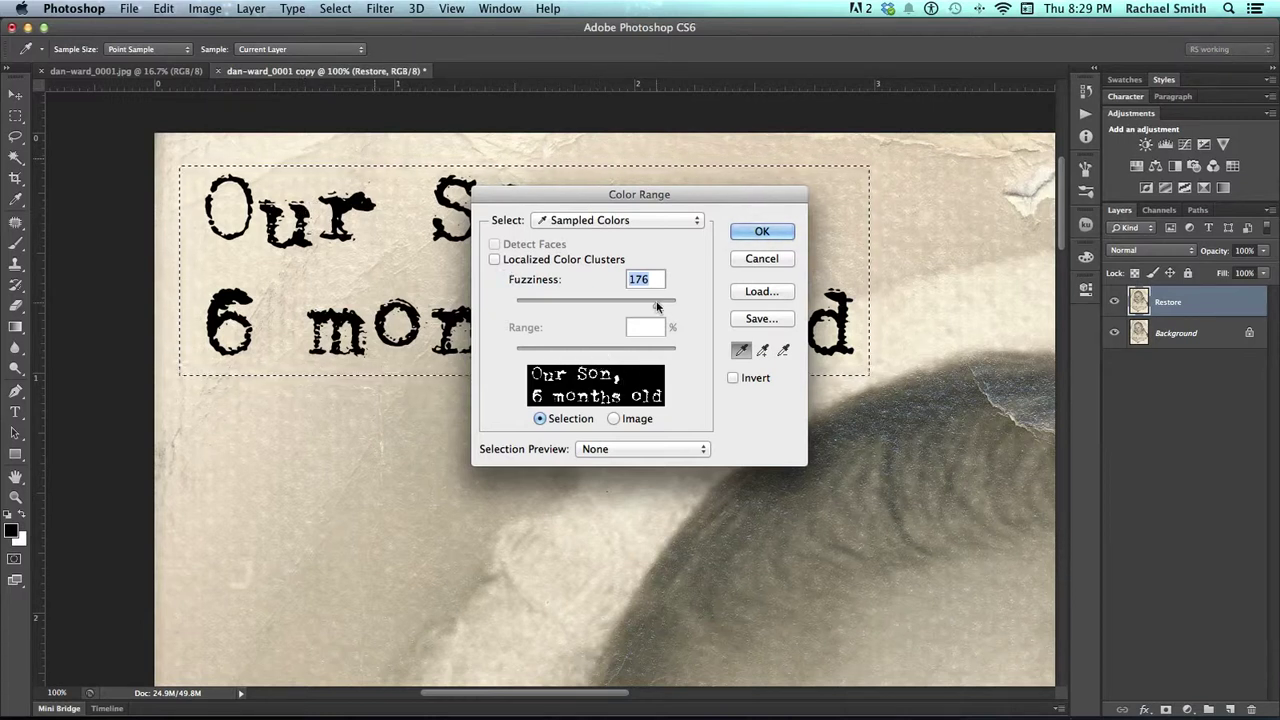
mouse_move(657, 304)
left_mouse_down()
mouse_move(590, 306)
mouse_move(680, 311)
mouse_move(649, 307)
left_mouse_up()
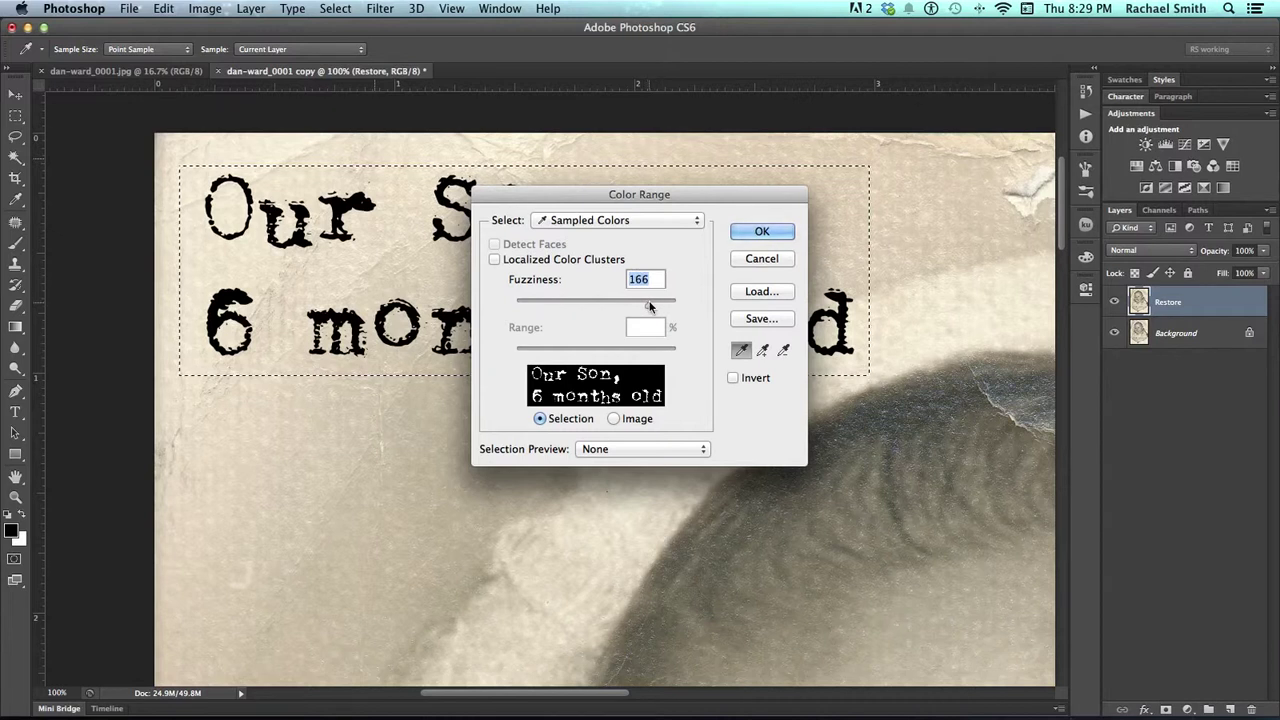
left_click(762, 232)
key("m")
key("ctrl+d")
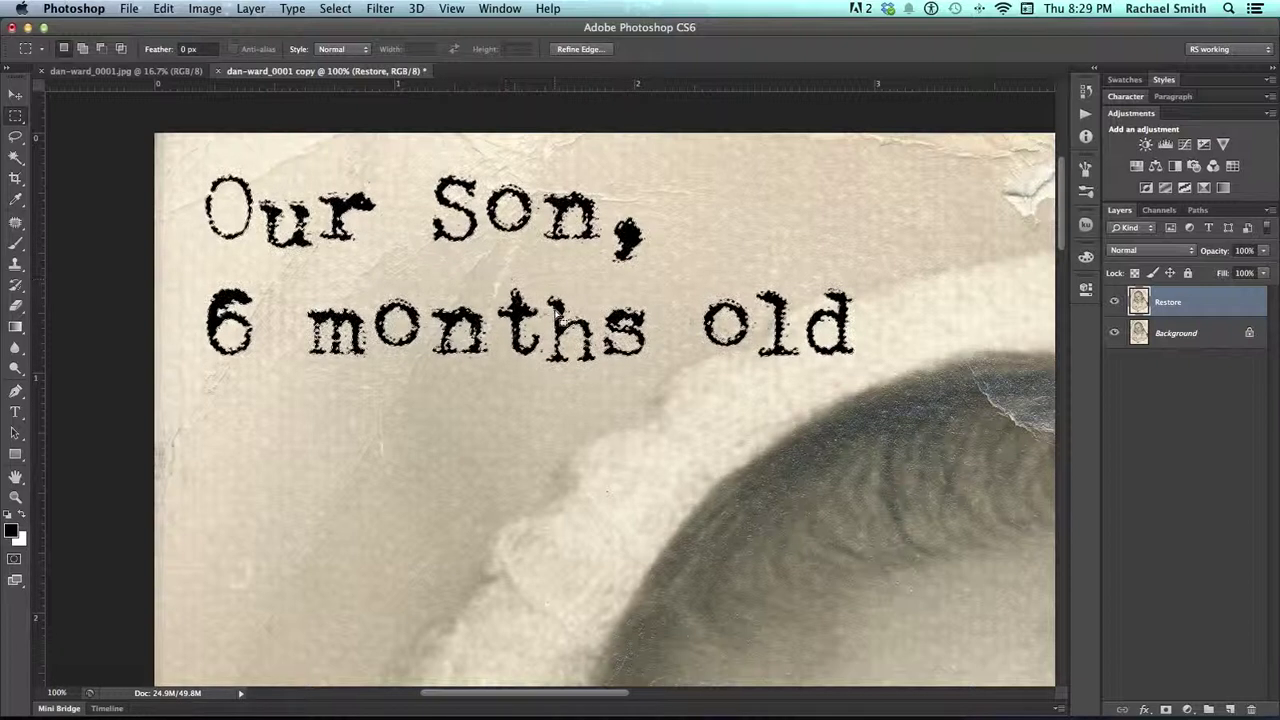
Step: Expand the caption letter selection by 2 pixels so it covers the letters' edges
key("z")
left_click_drag(510, 222, 482, 278)
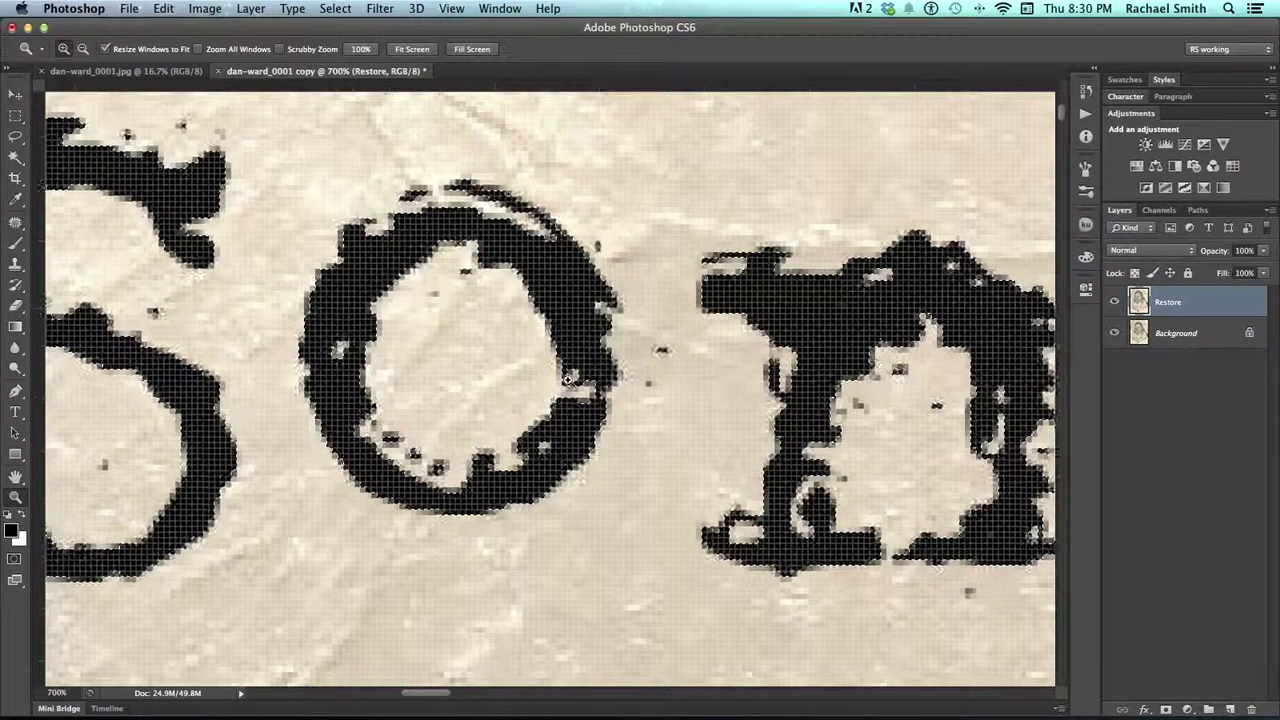
left_click(322, 8)
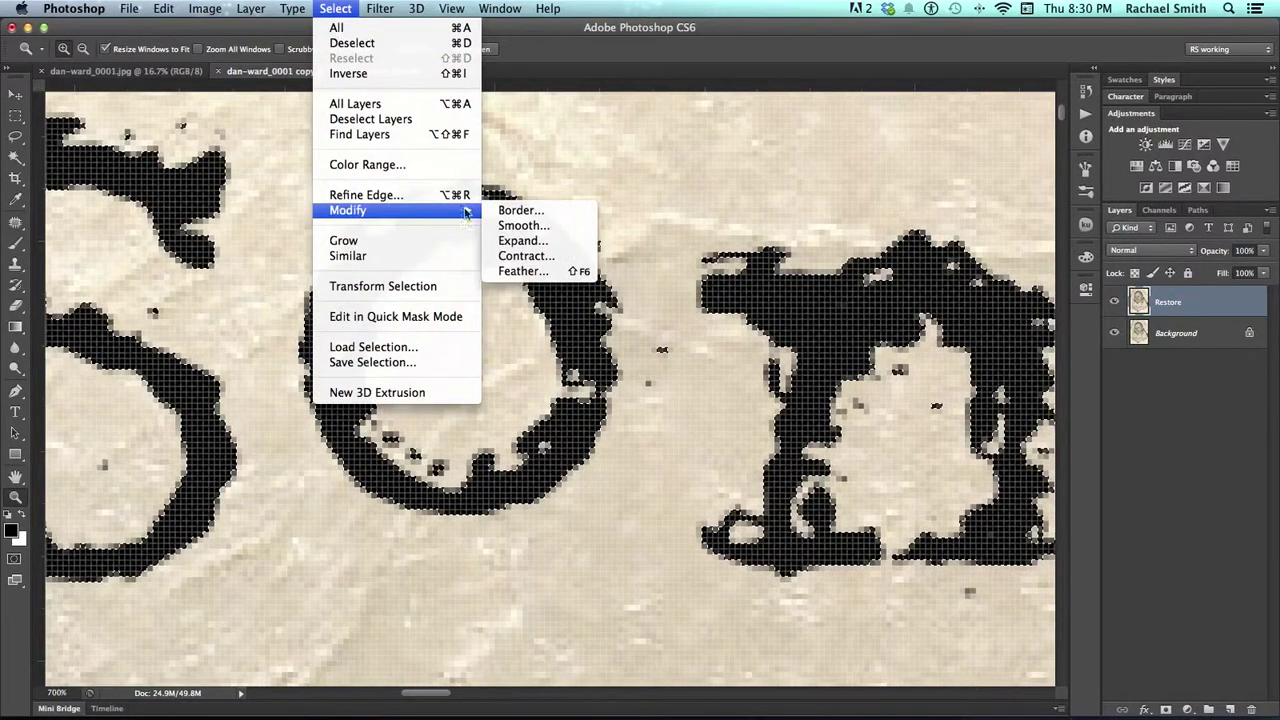
left_click(517, 242)
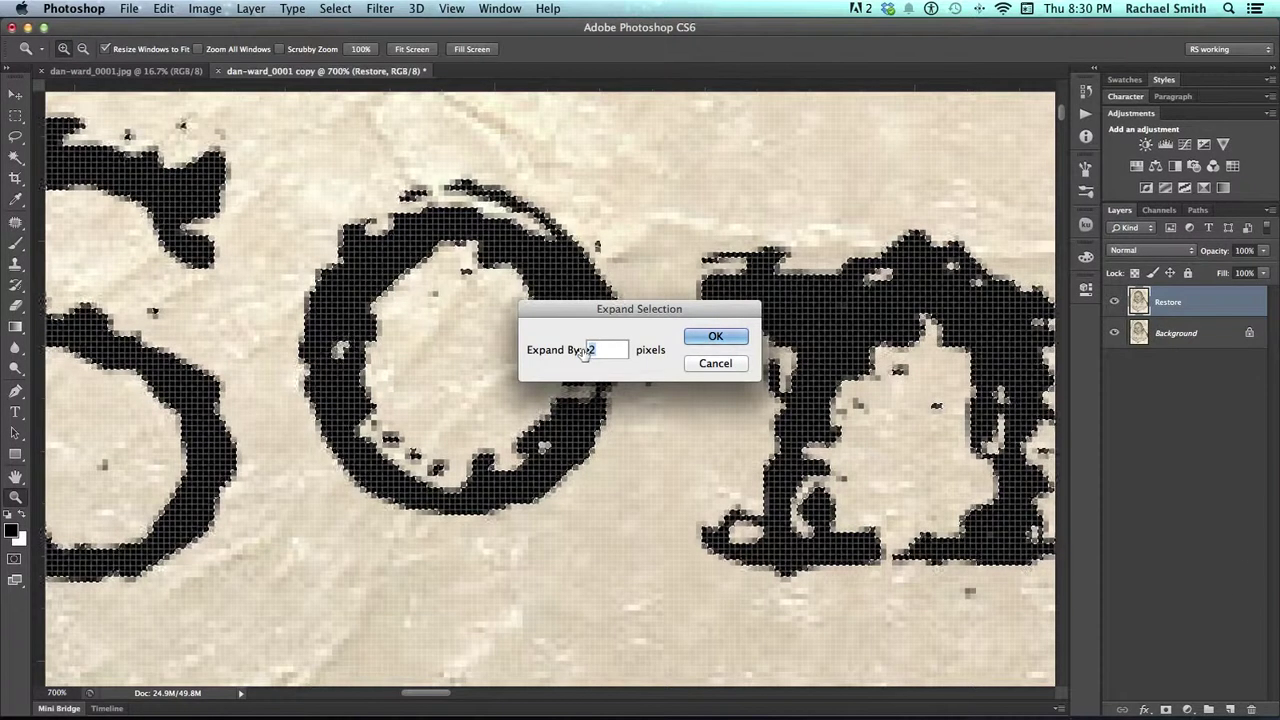
left_click(716, 337)
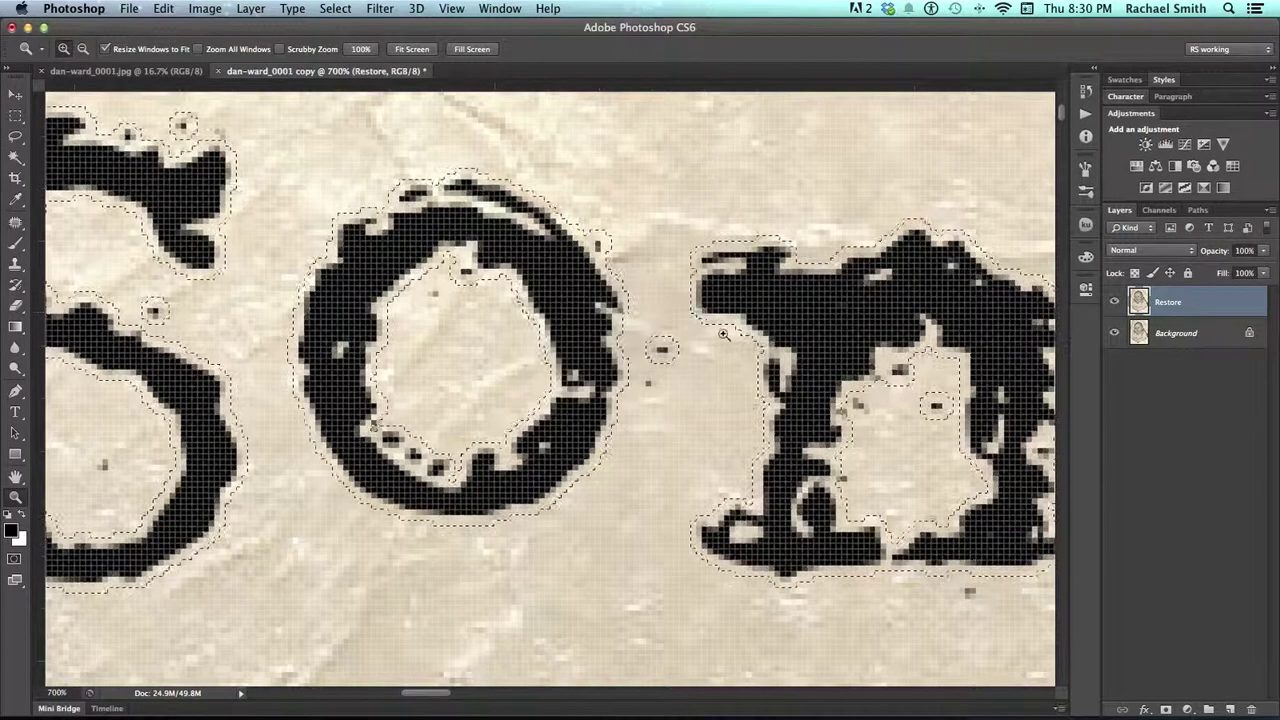
Step: Examine how the expanded selection outlines the letters in both lines of the caption
left_click(449, 334, "alt")
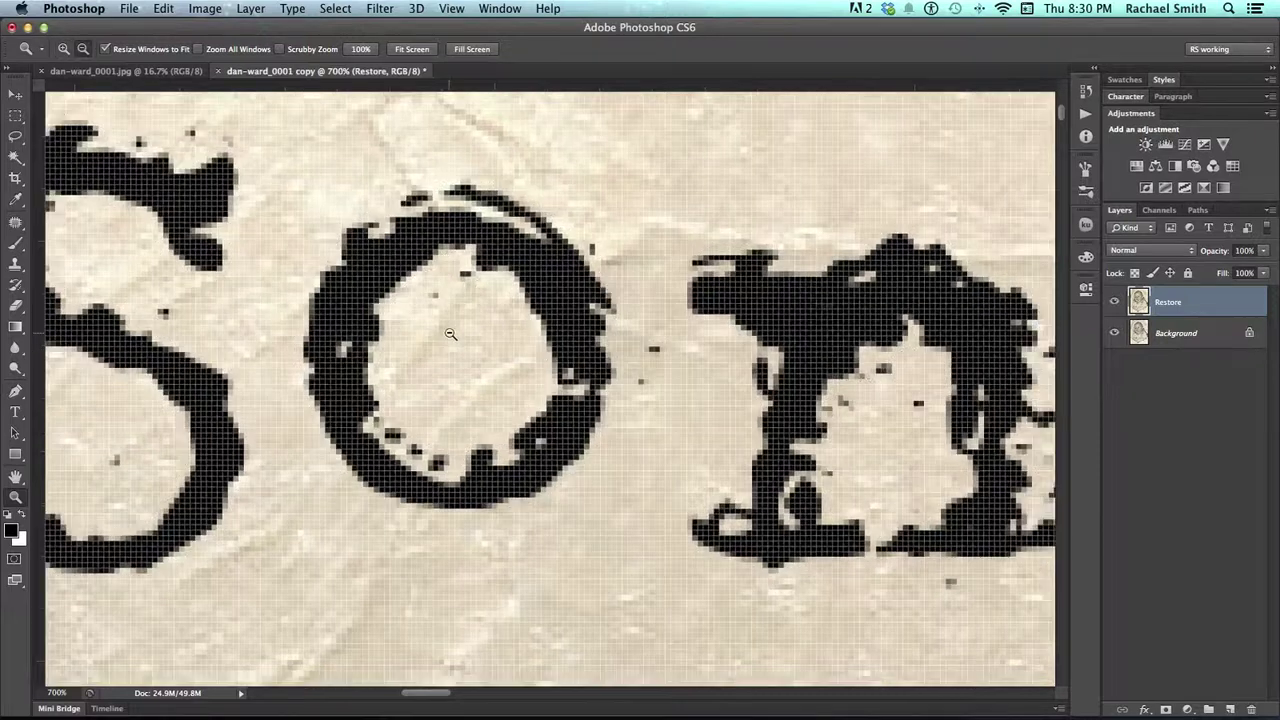
left_click(449, 334, "alt")
left_click_drag(451, 334, 533, 328)
left_click(533, 328, "alt")
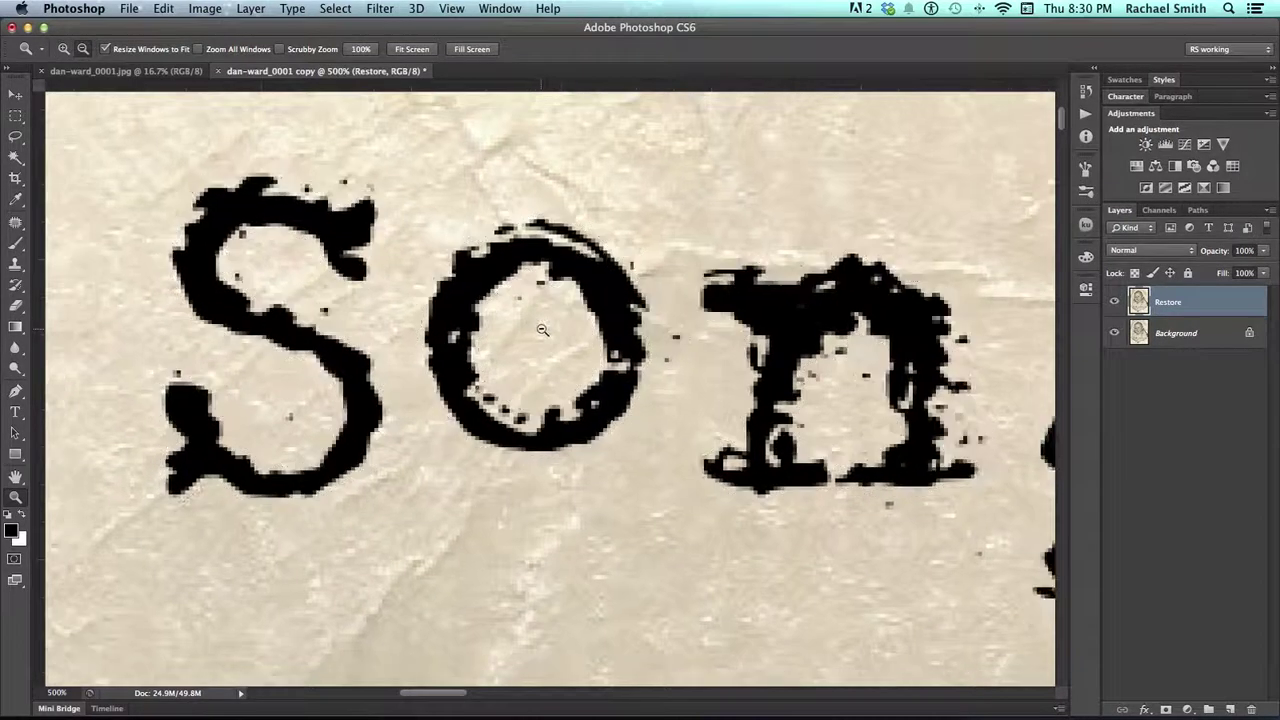
left_click_drag(595, 355, 515, 310)
left_click(517, 312, "alt")
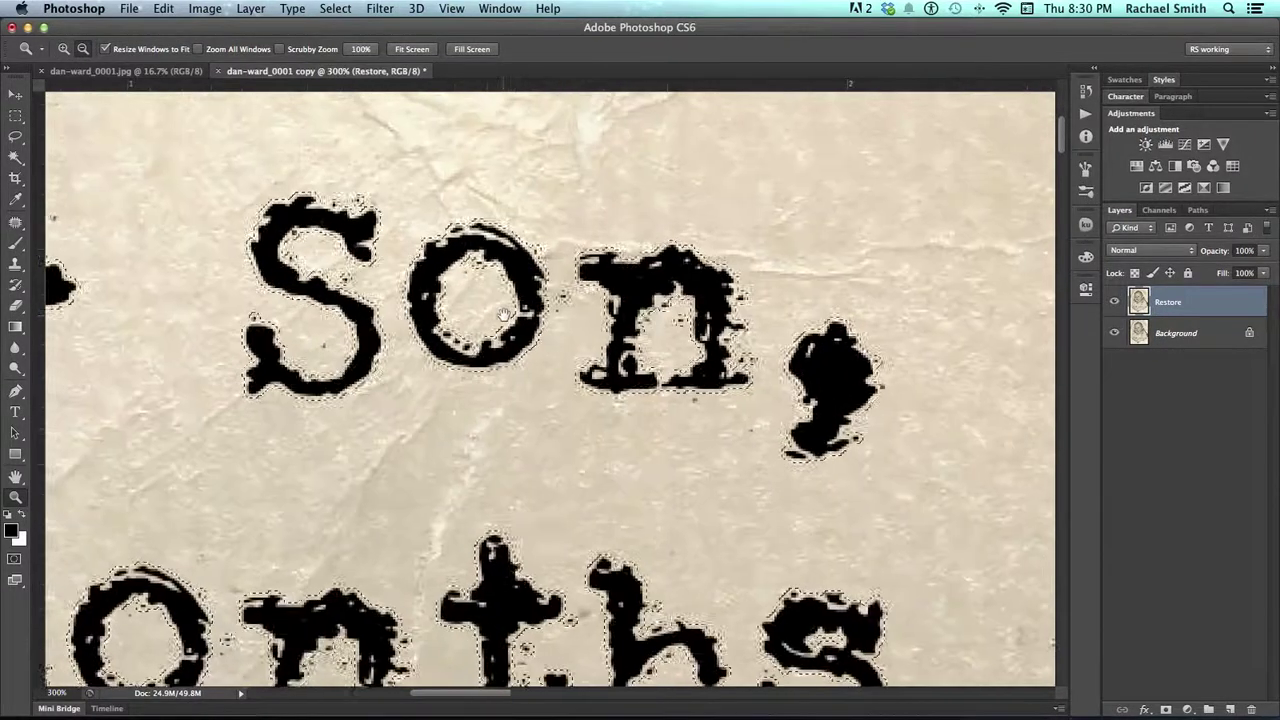
left_click_drag(397, 413, 688, 292)
left_click_drag(598, 395, 683, 296)
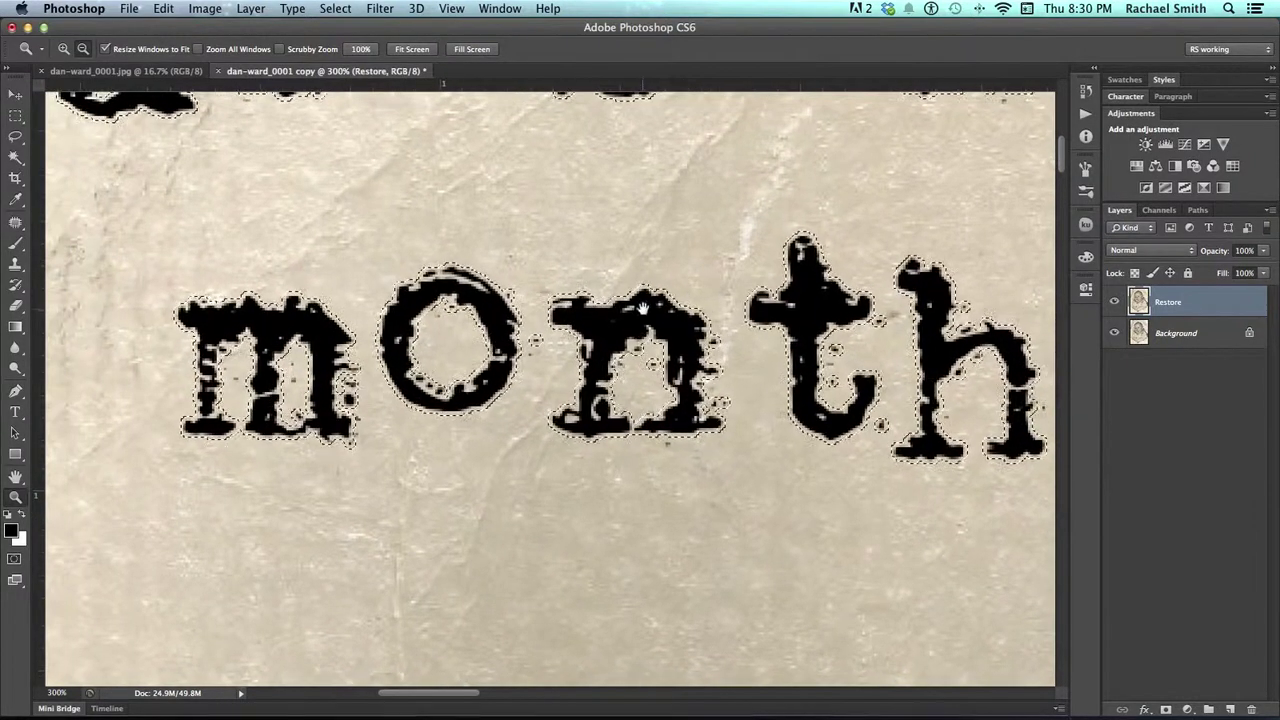
left_click_drag(486, 293, 451, 285)
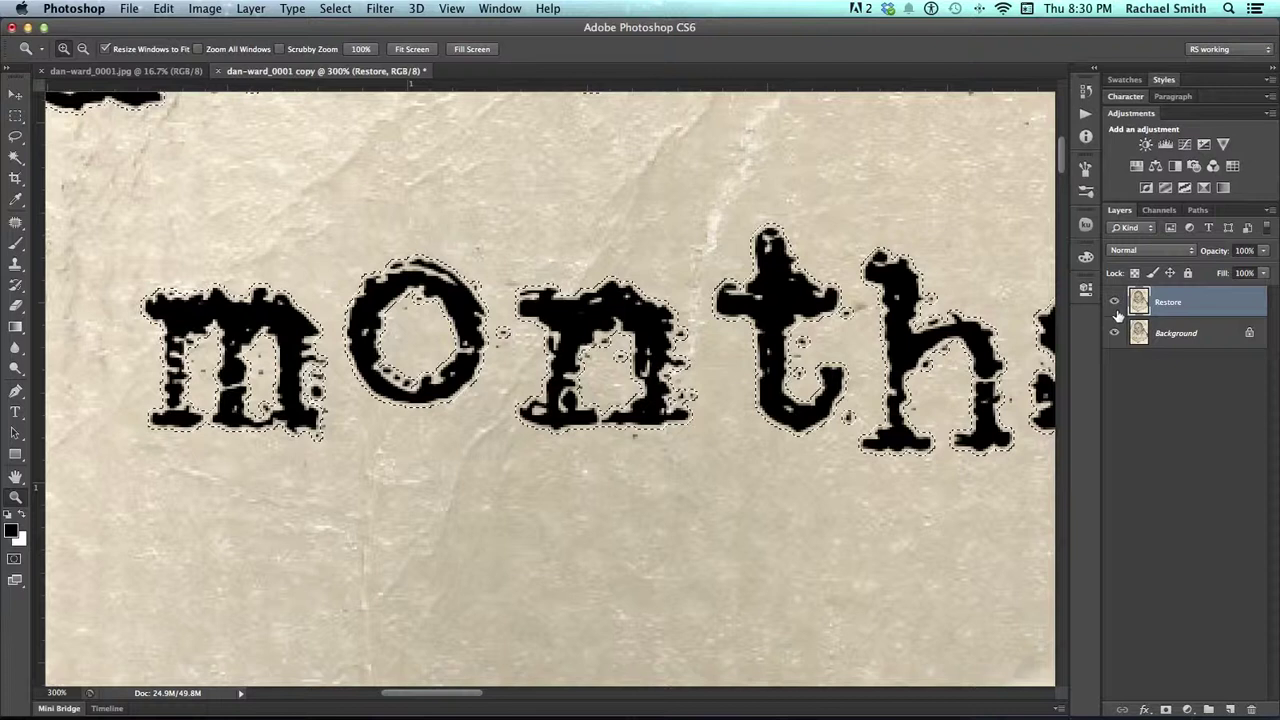
Step: Fill the selected caption letters with Content-Aware in Normal mode at 100% opacity, and clear the selection
left_click(161, 10)
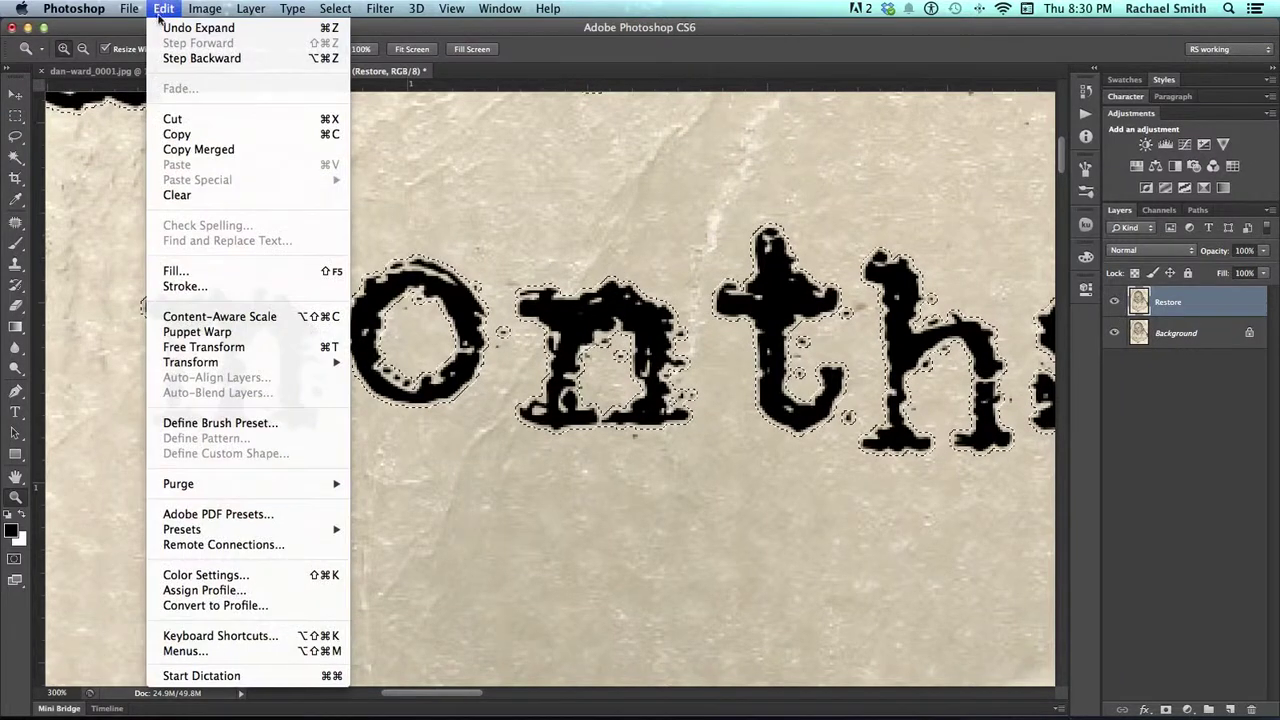
left_click(201, 271)
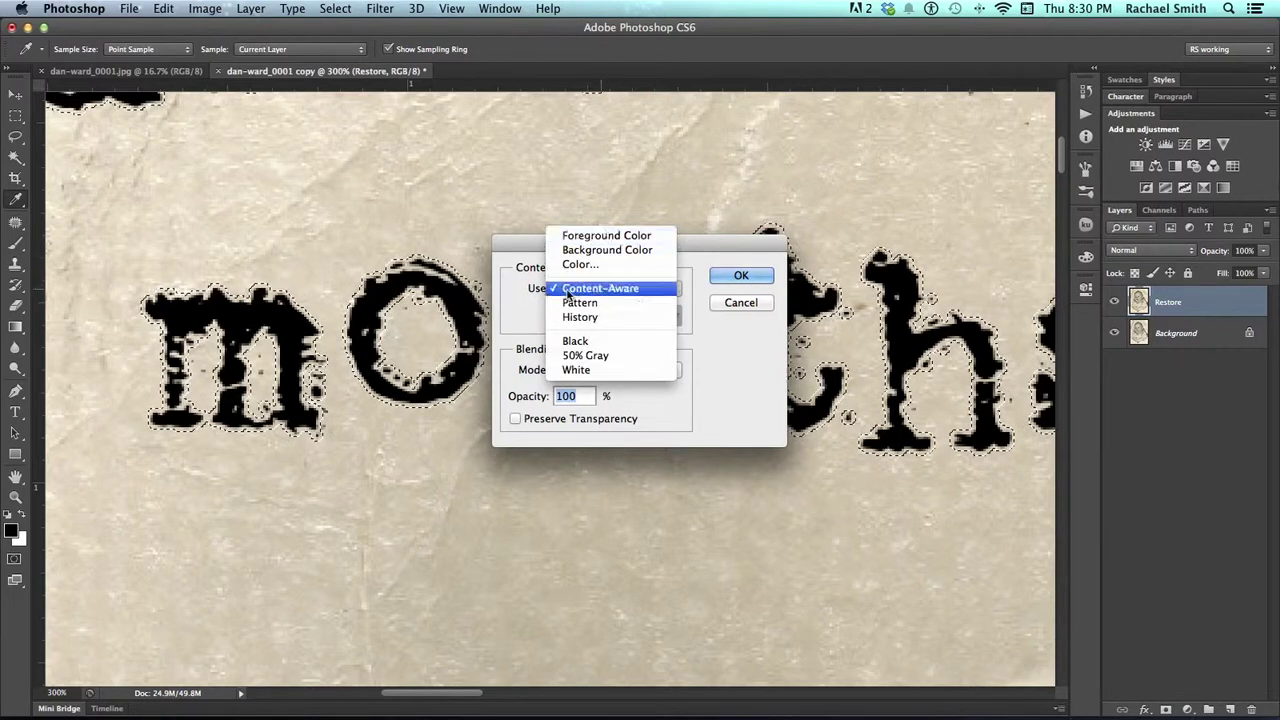
left_click(569, 292)
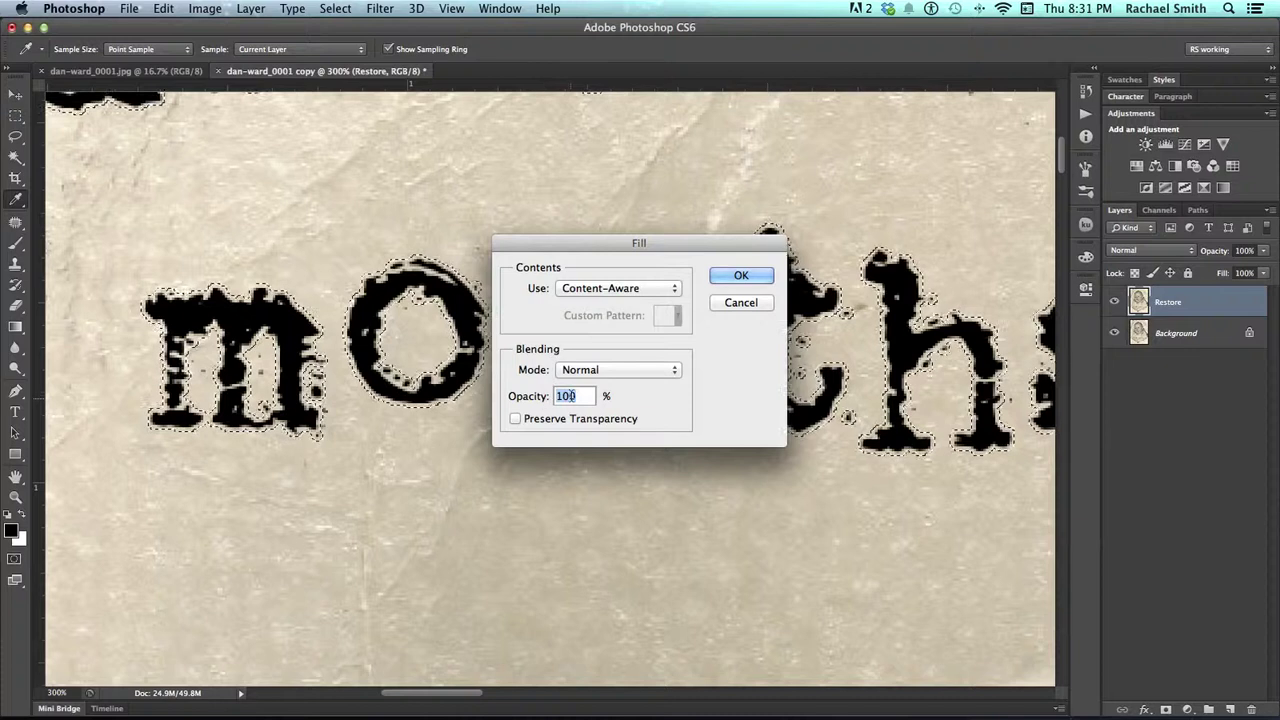
left_click(739, 276)
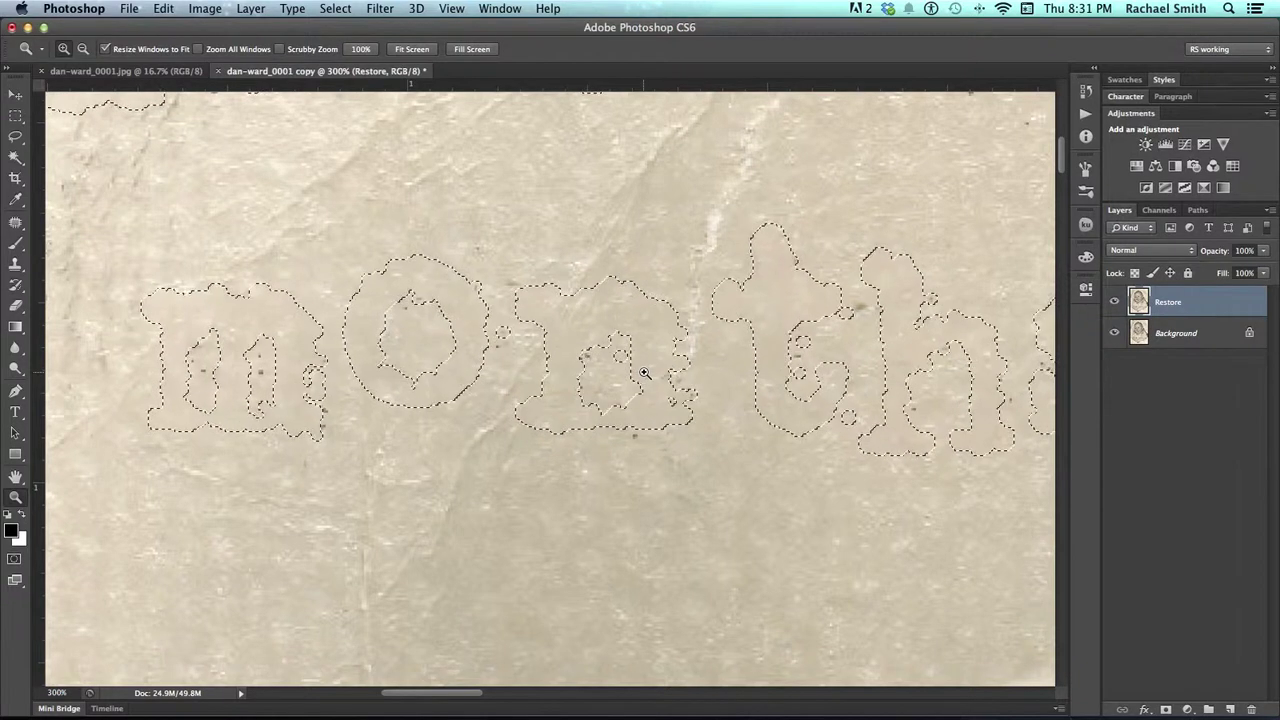
key("super+d")
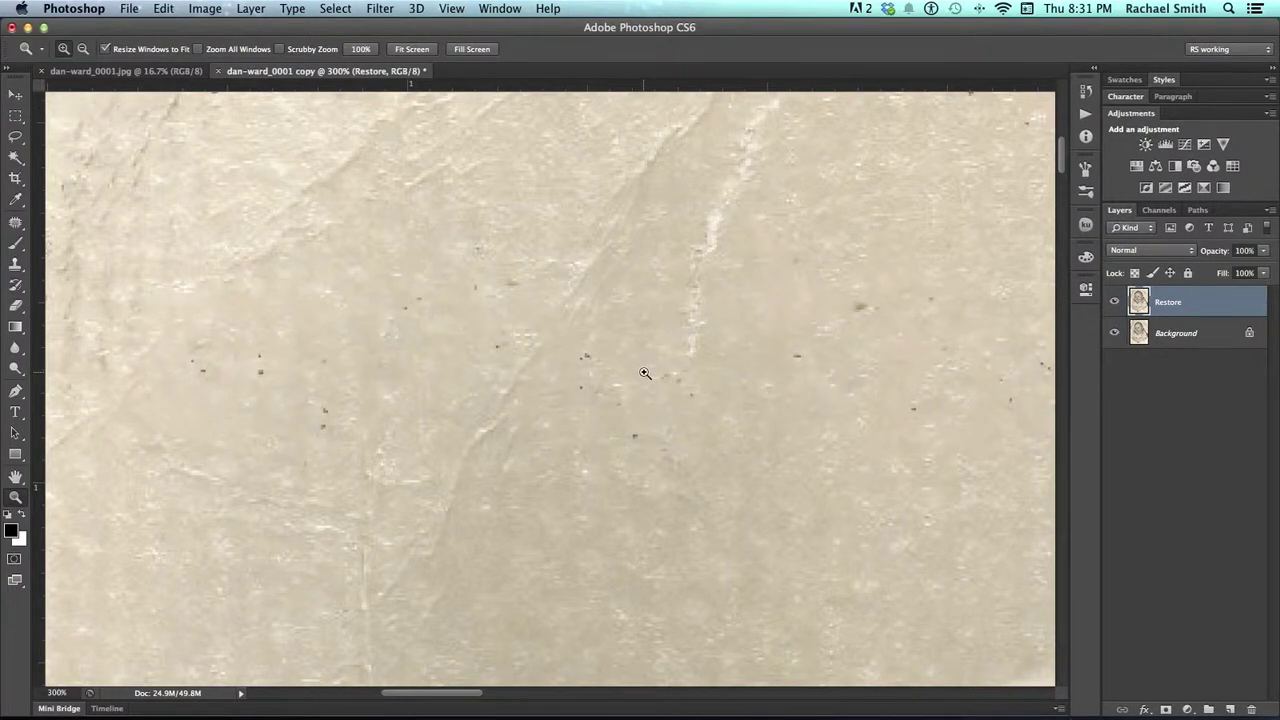
Step: Examine the filled caption area and the surrounding backdrop for leftover specks, creases and stains
left_click(652, 375, "alt")
left_click(662, 400, "alt")
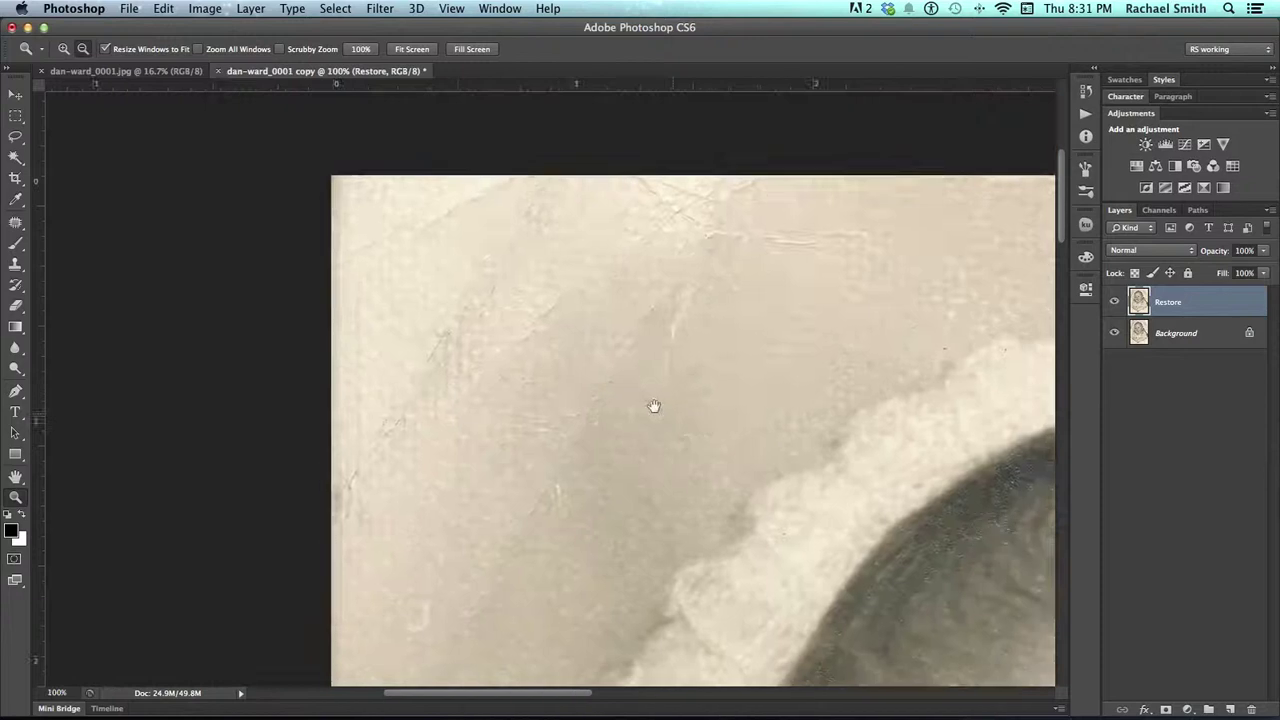
left_click_drag(654, 406, 557, 380)
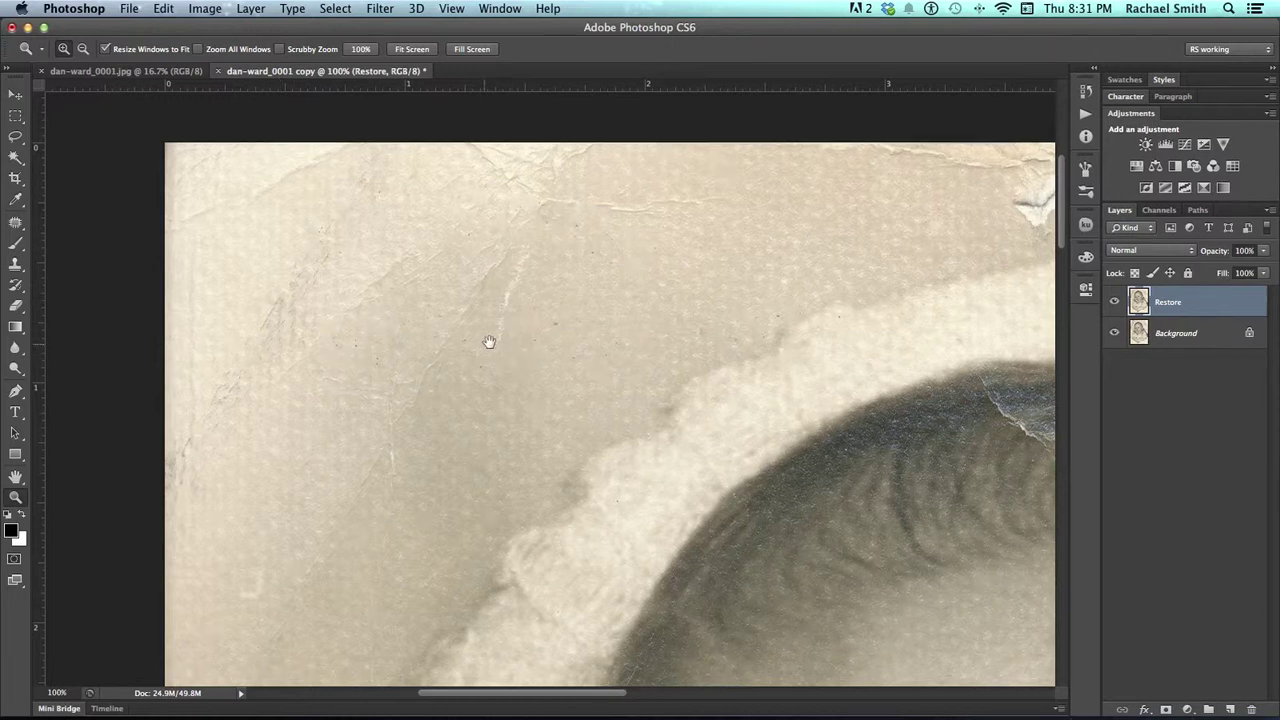
left_click_drag(489, 343, 508, 332)
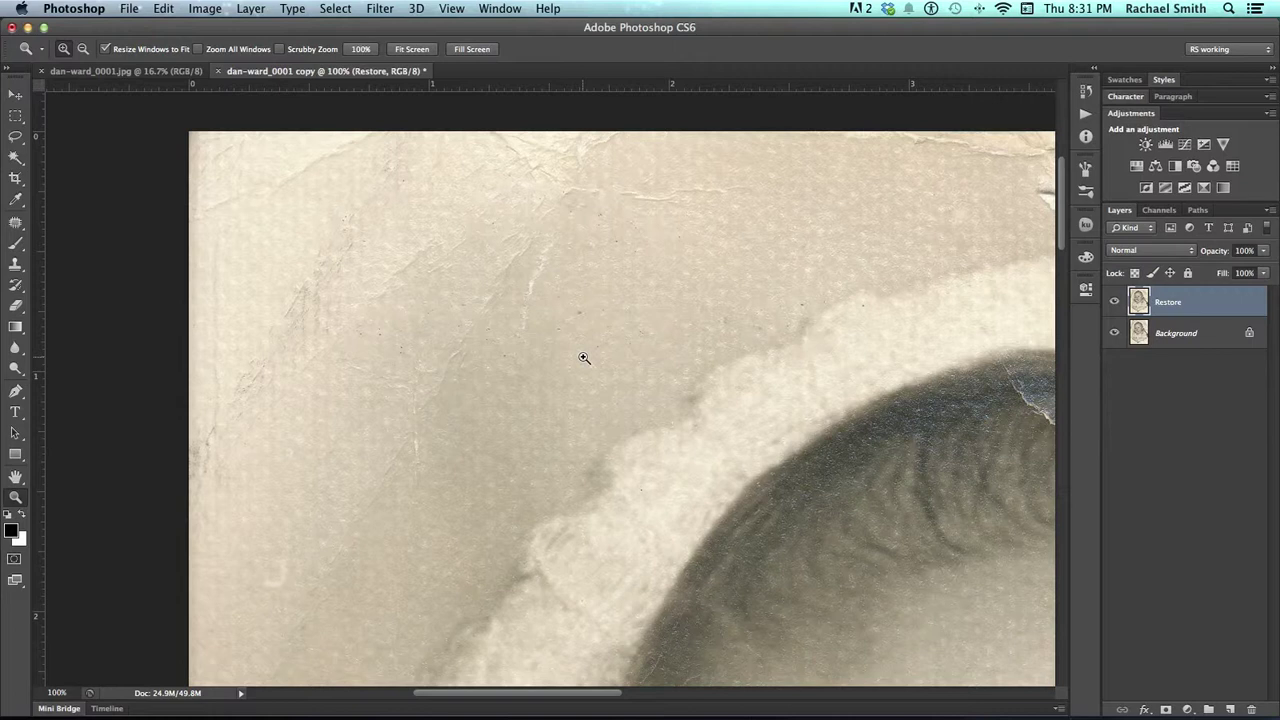
left_click_drag(580, 357, 449, 291)
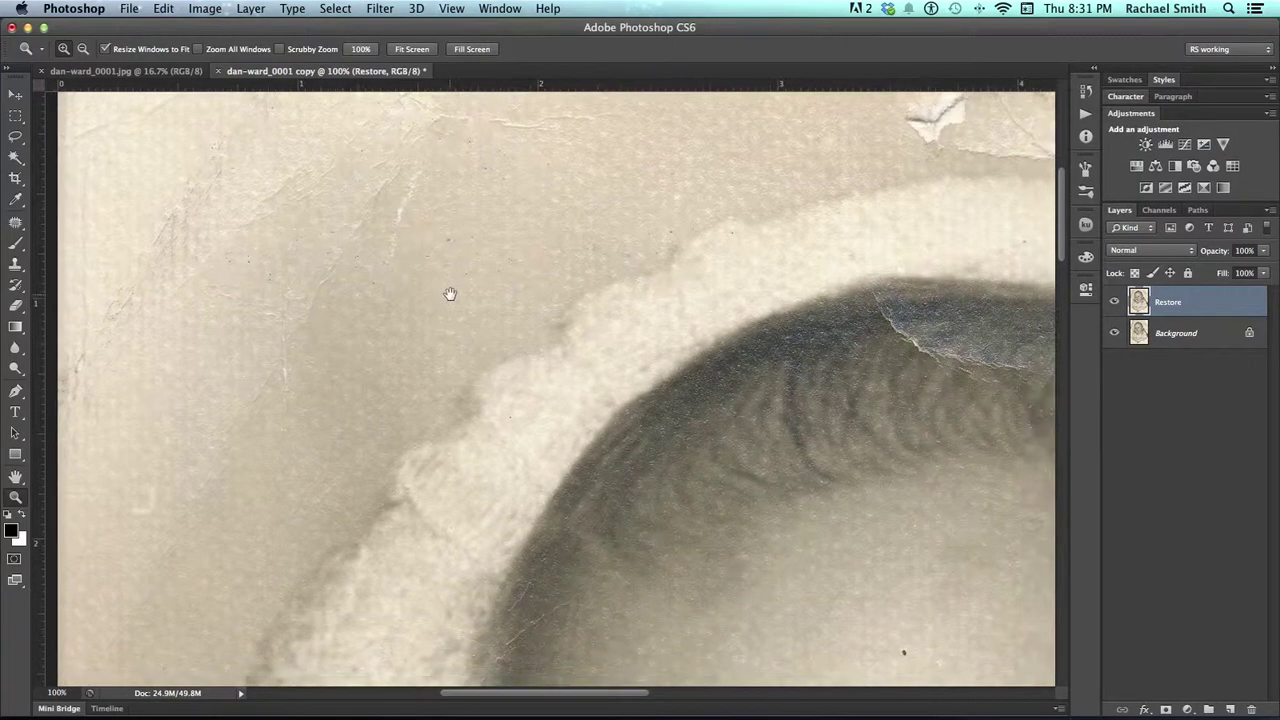
left_click(494, 349, "alt")
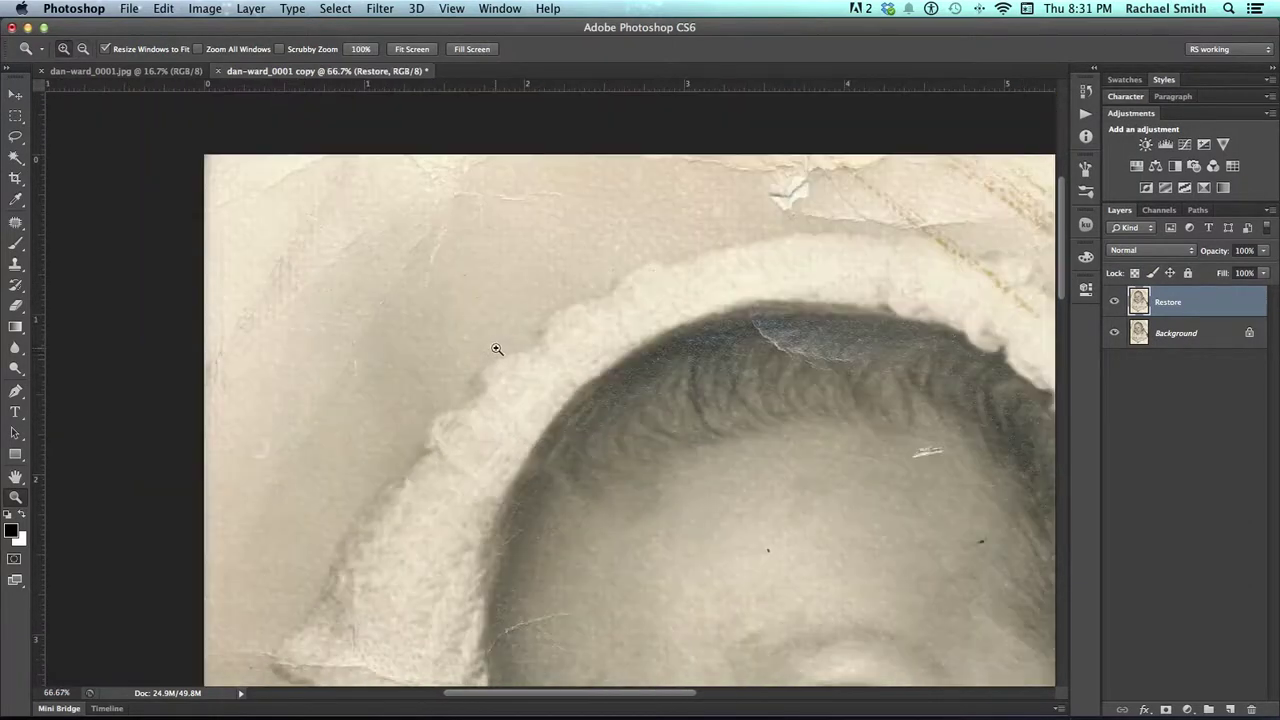
left_click_drag(494, 349, 466, 326)
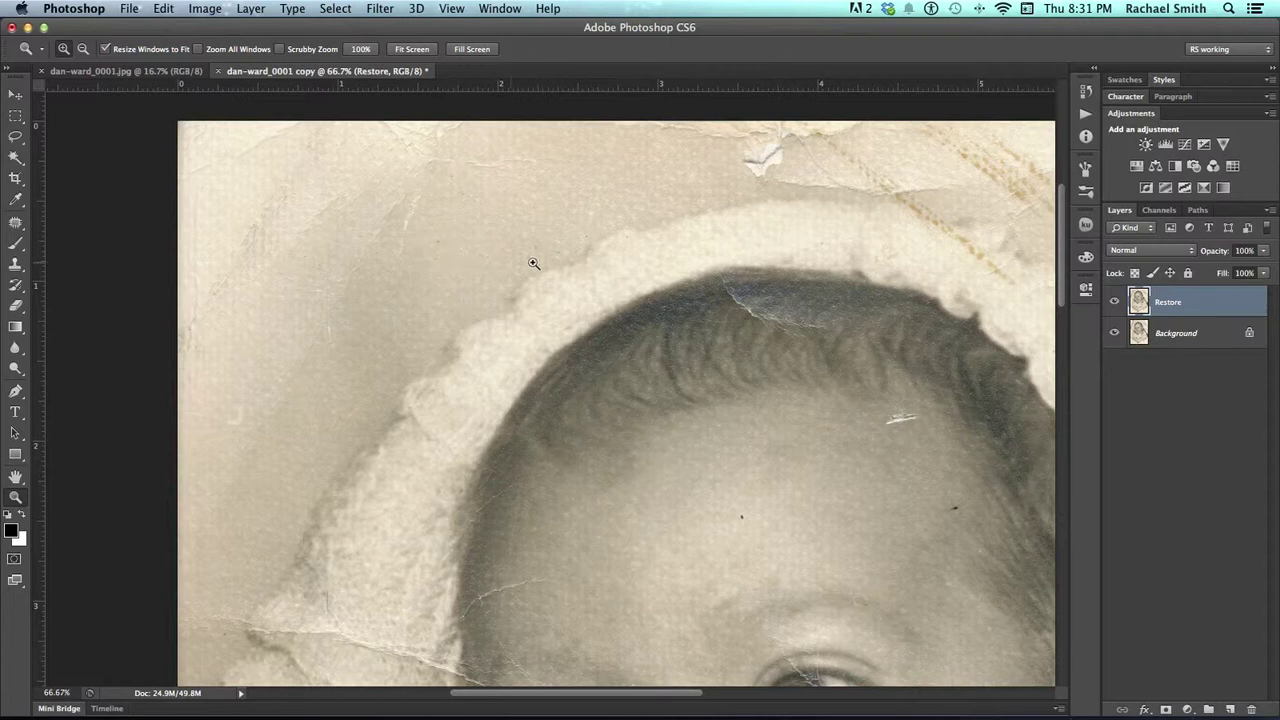
left_click_drag(583, 262, 283, 266)
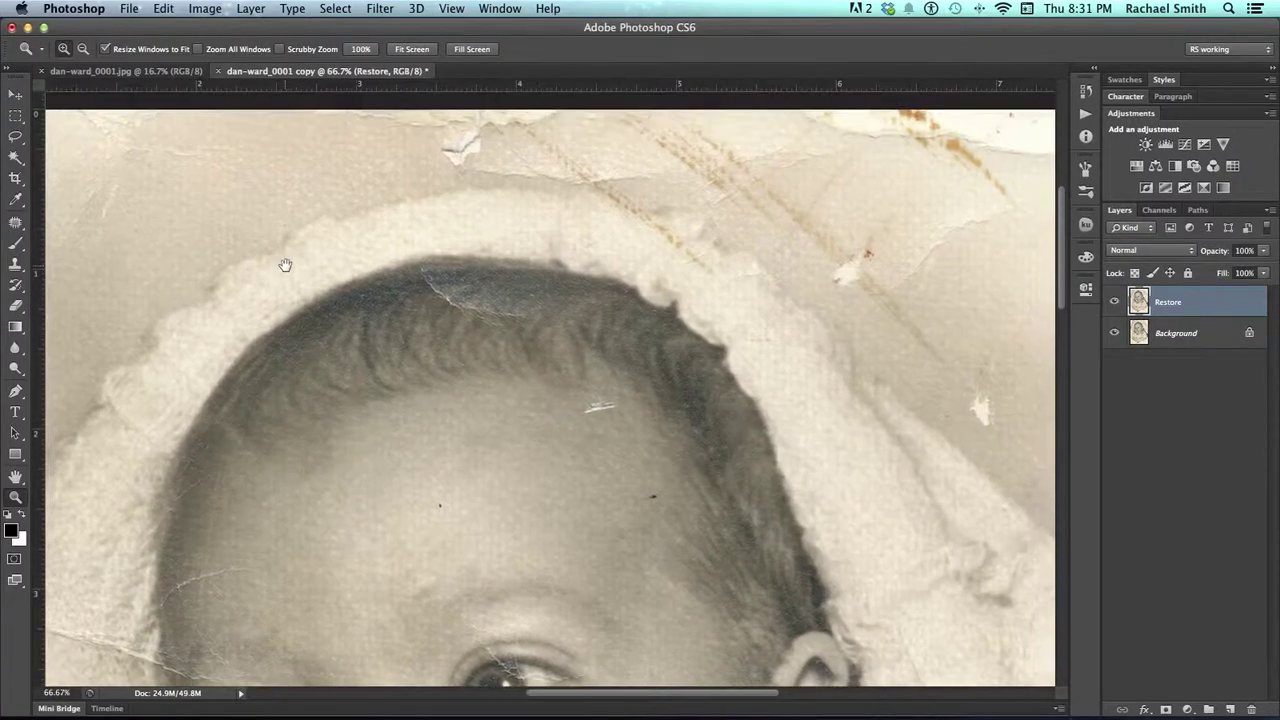
Step: Patch the white scratch on the upper forehead with clean forehead skin beside it using the Patch tool, and clear the selection
left_click_drag(439, 230, 400, 137)
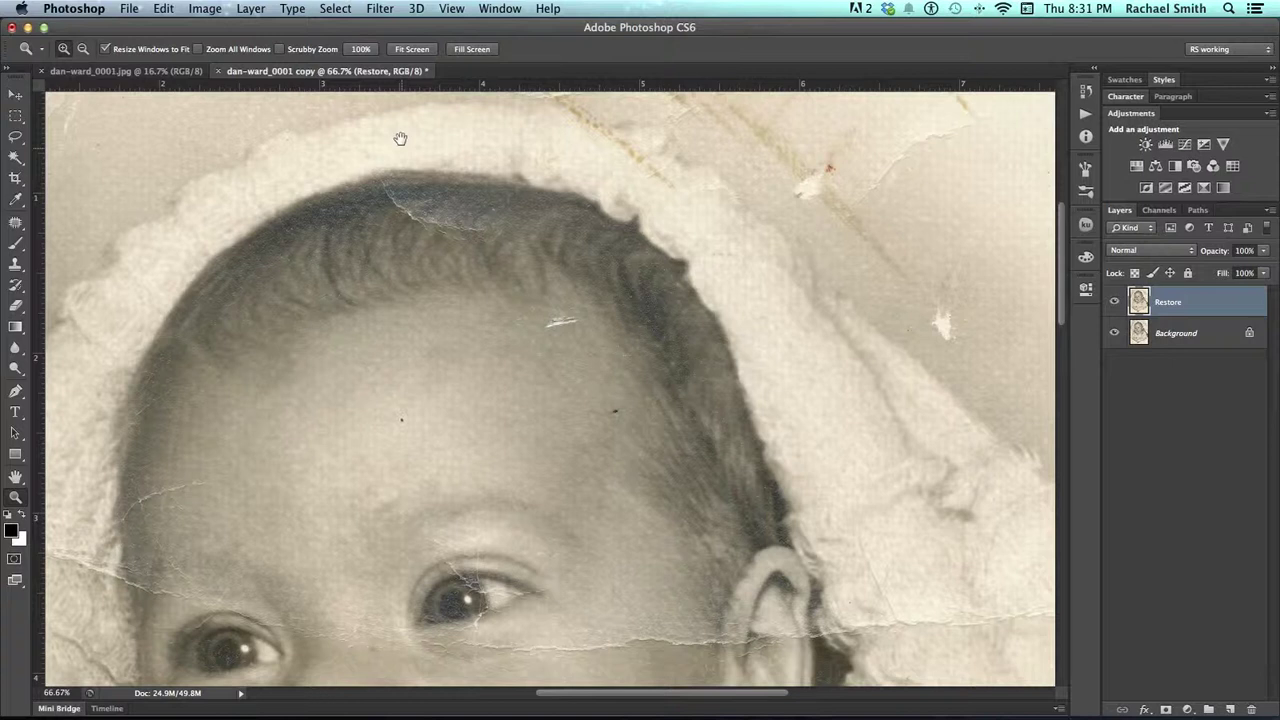
left_click_drag(456, 305, 443, 249)
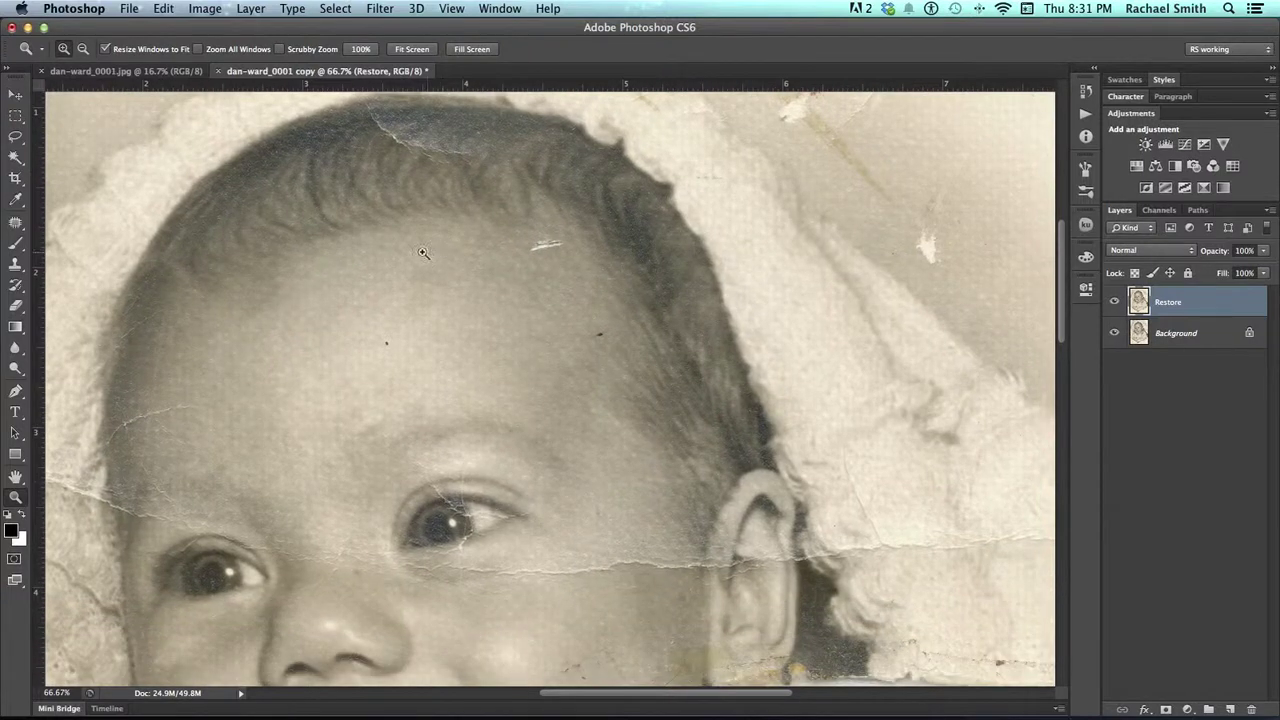
left_click(17, 227)
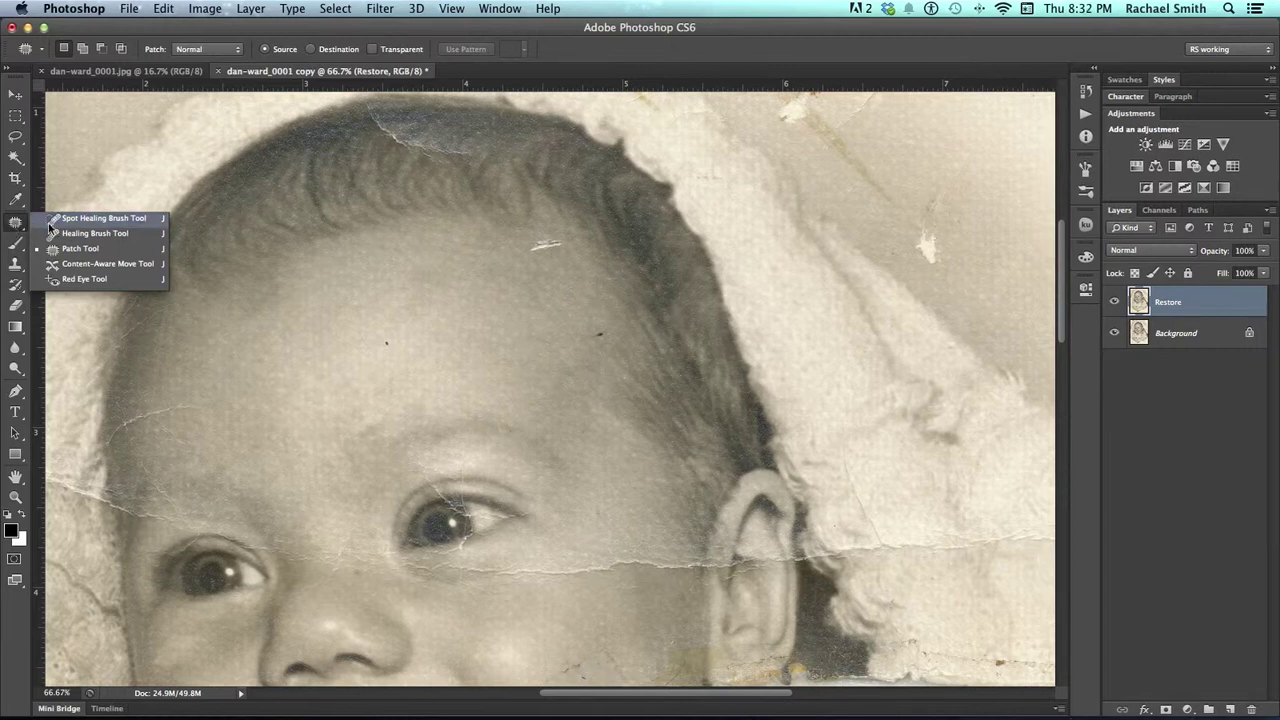
left_click(57, 251)
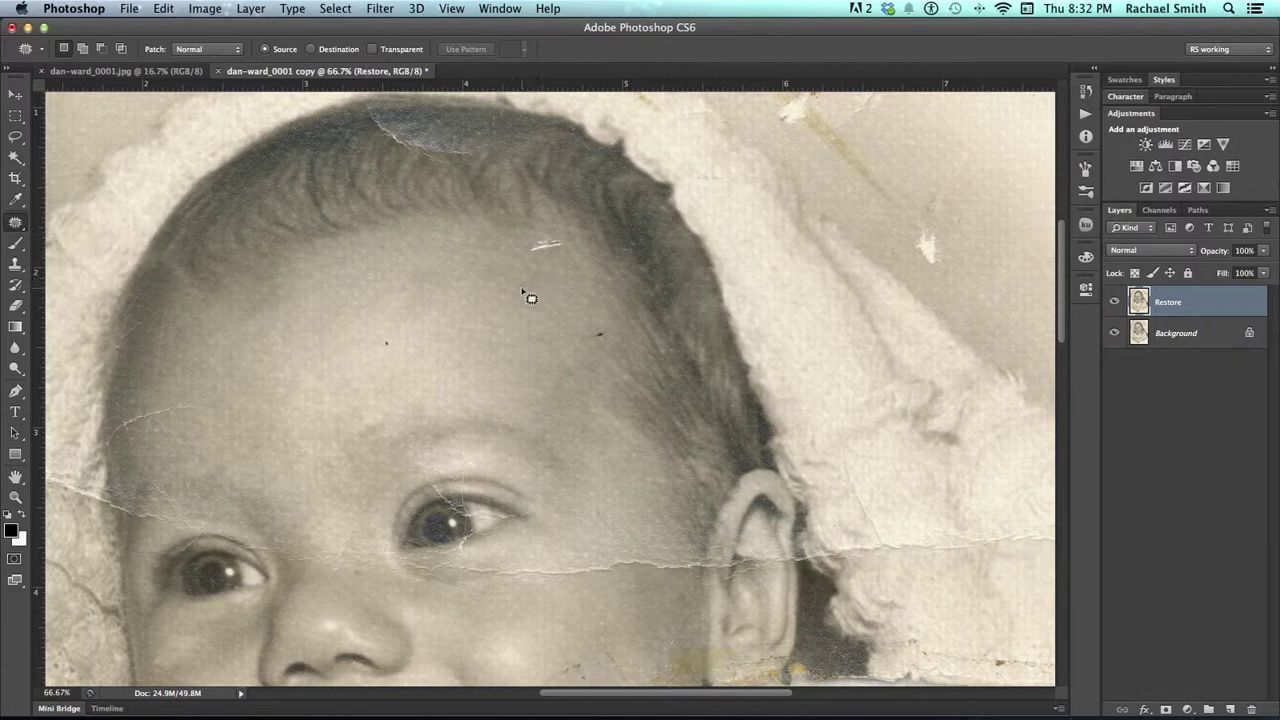
left_click_drag(510, 279, 543, 303)
key("z")
left_click(584, 291)
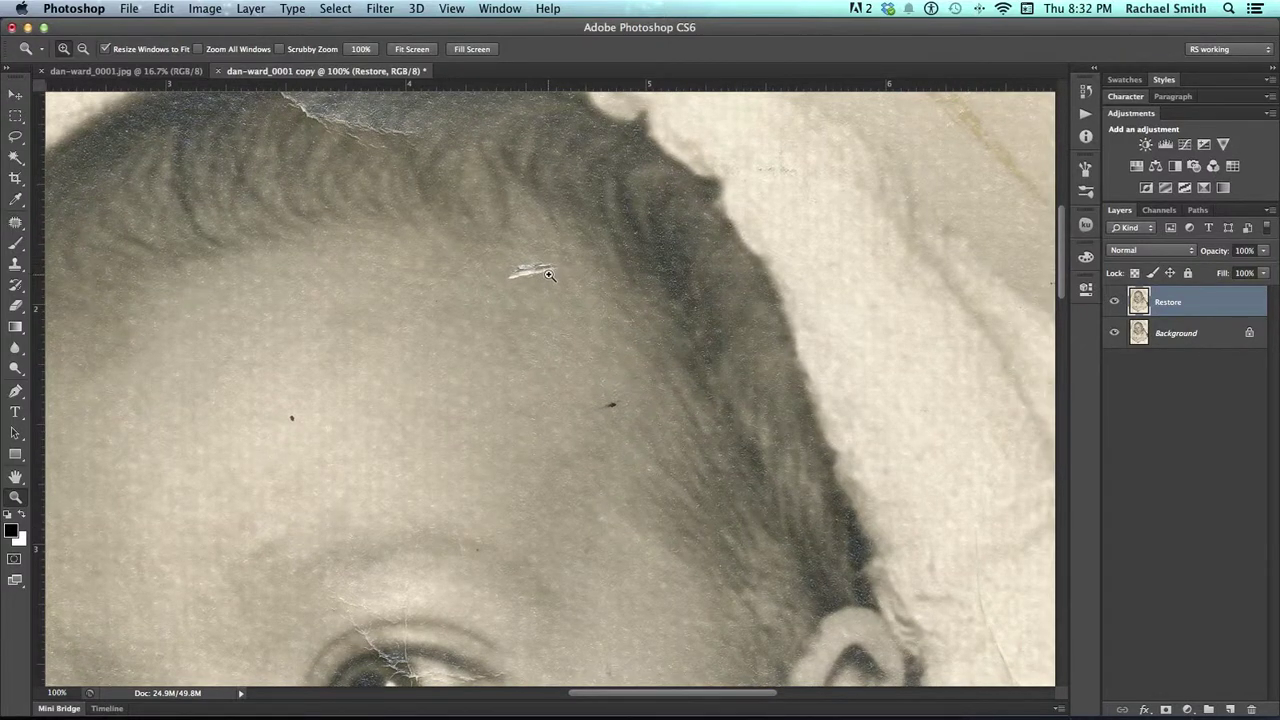
left_click_drag(547, 273, 494, 282)
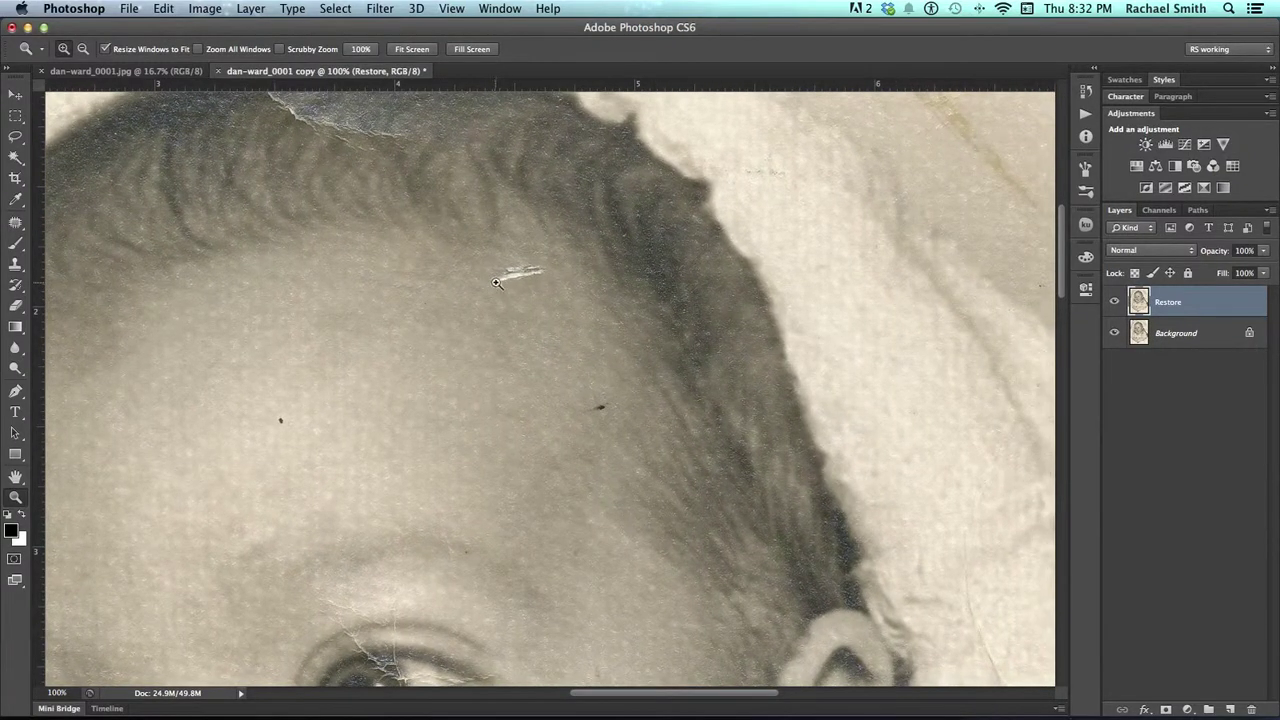
left_click(524, 283)
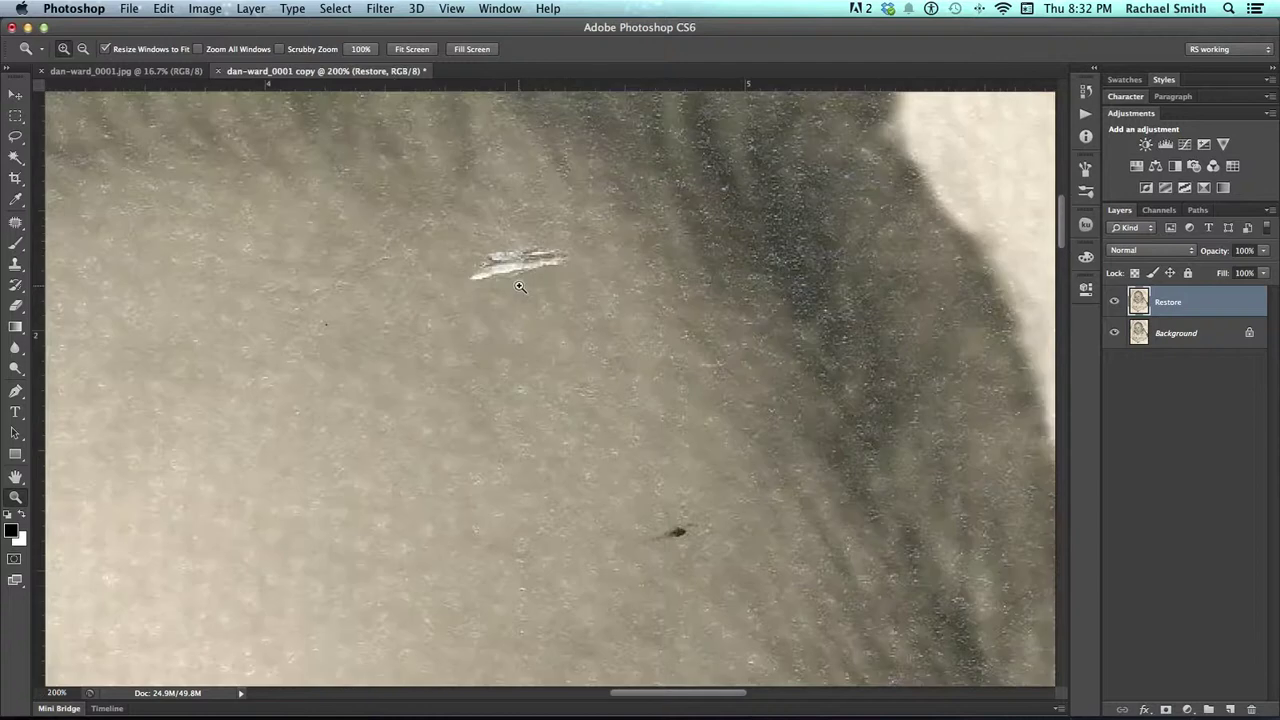
key("j")
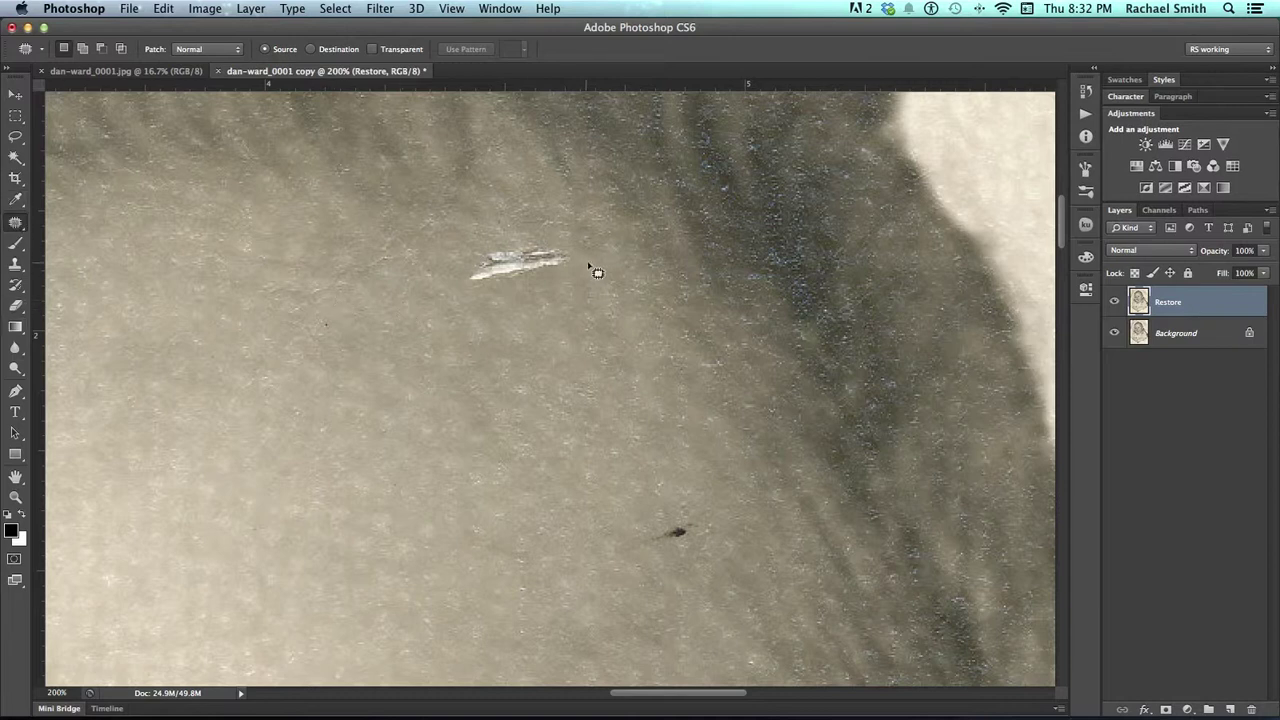
mouse_move(588, 241)
left_mouse_down()
mouse_move(468, 237)
mouse_move(450, 256)
mouse_move(453, 289)
mouse_move(500, 315)
mouse_move(551, 316)
mouse_move(593, 246)
left_mouse_up()
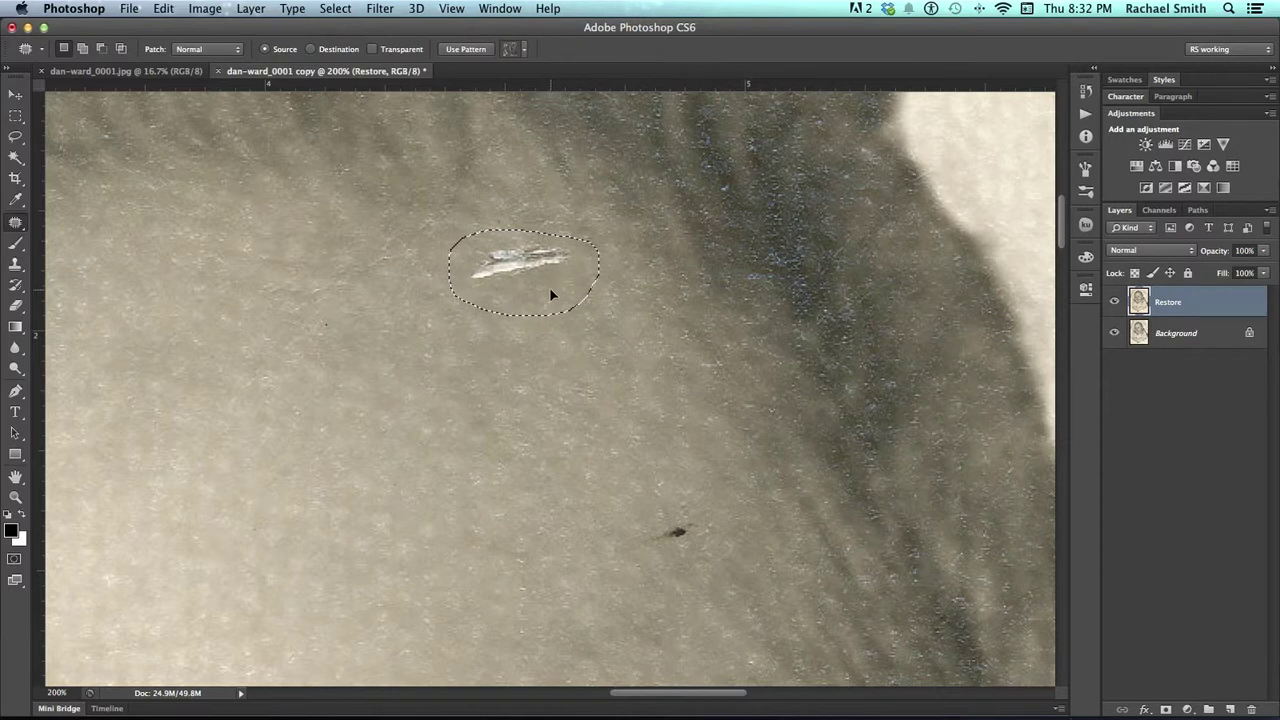
left_click_drag(551, 289, 311, 289)
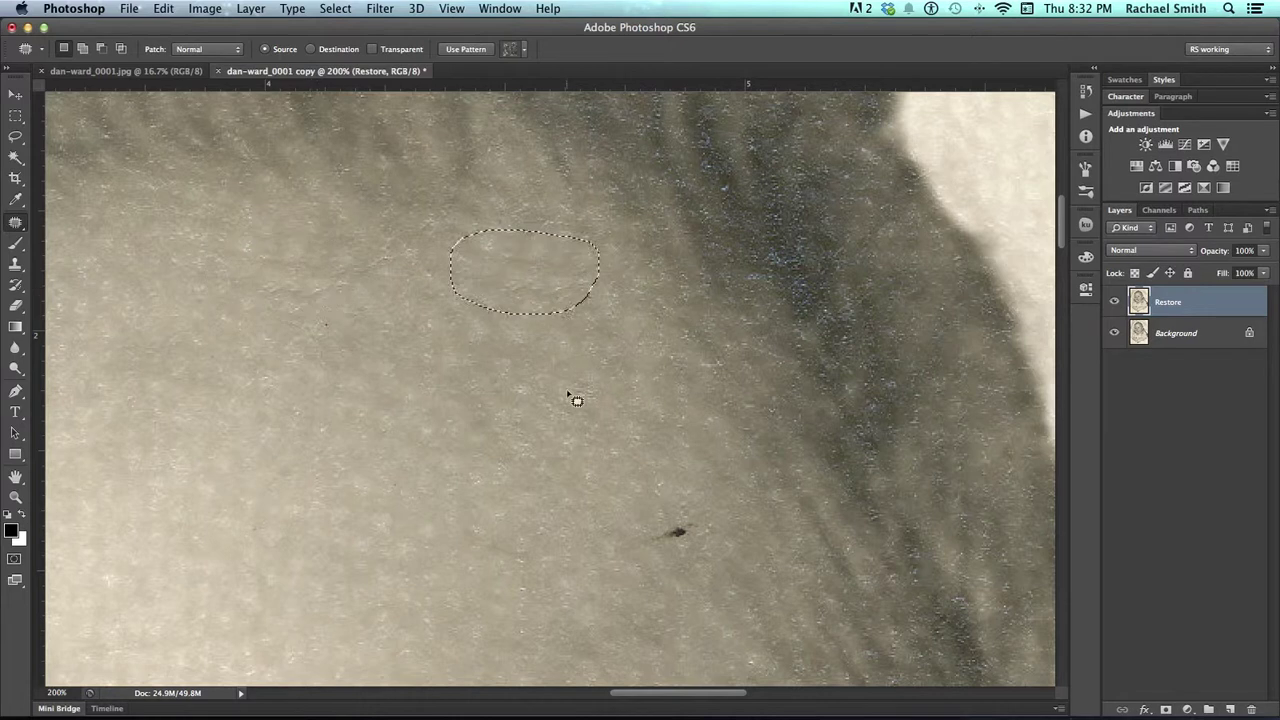
key("super+d")
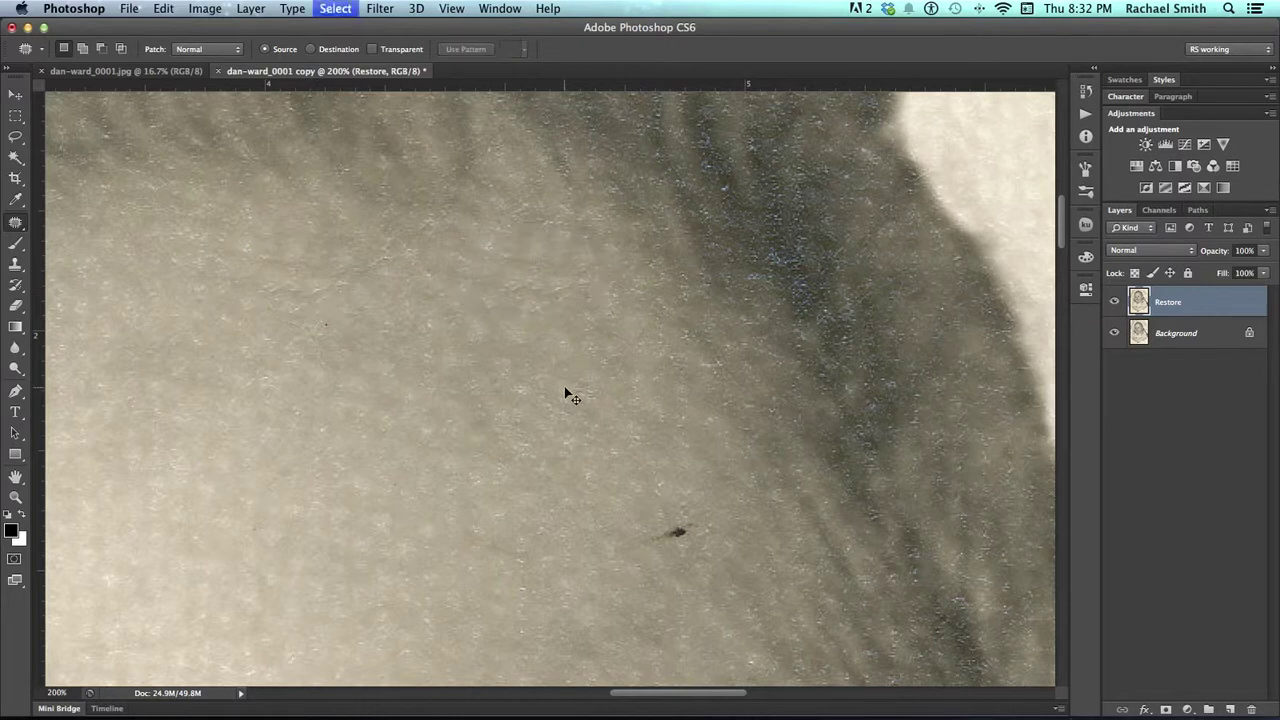
Step: Patch the two dark specks on the forehead with clean skin next to them, and clear the selection
key("z")
left_click(565, 389, "alt")
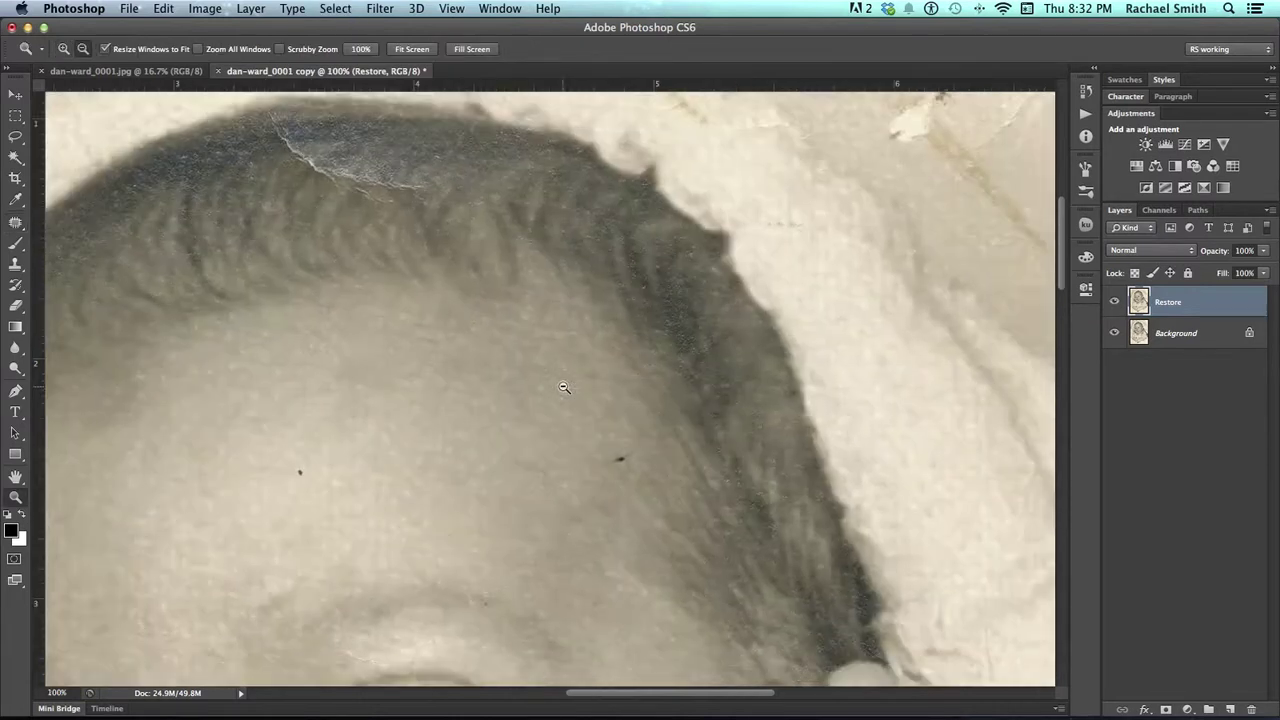
left_click(565, 389, "alt")
left_click_drag(563, 398, 541, 338)
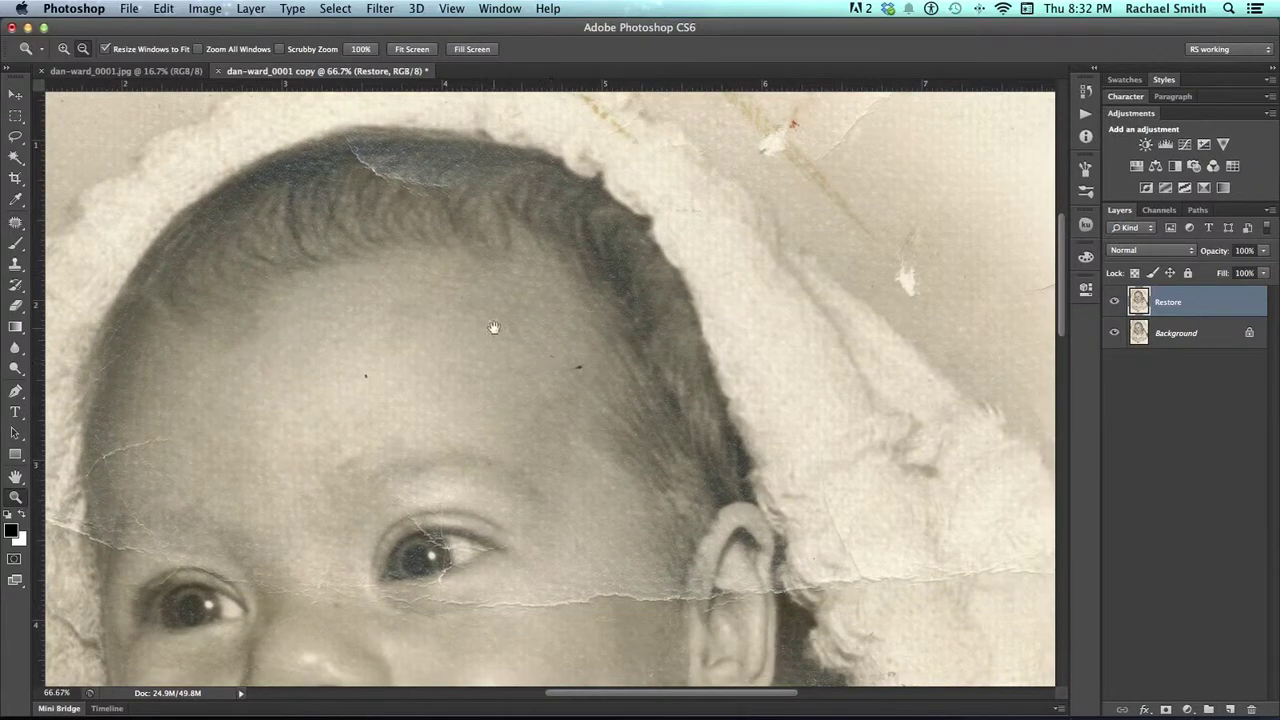
left_click_drag(526, 341, 584, 298)
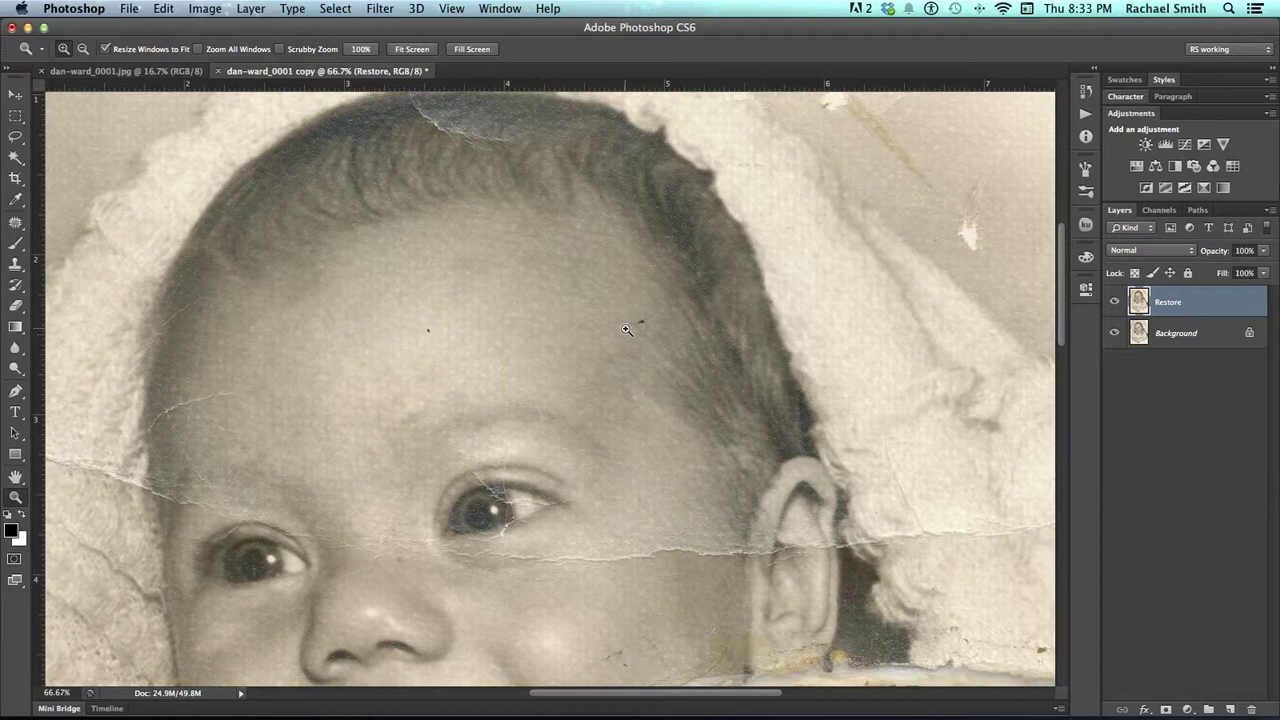
key("j")
mouse_move(629, 331)
left_mouse_down()
mouse_move(646, 320)
mouse_move(618, 326)
mouse_move(660, 340)
mouse_move(667, 322)
mouse_move(620, 316)
mouse_move(586, 334)
mouse_move(429, 326)
mouse_move(430, 337)
left_mouse_up()
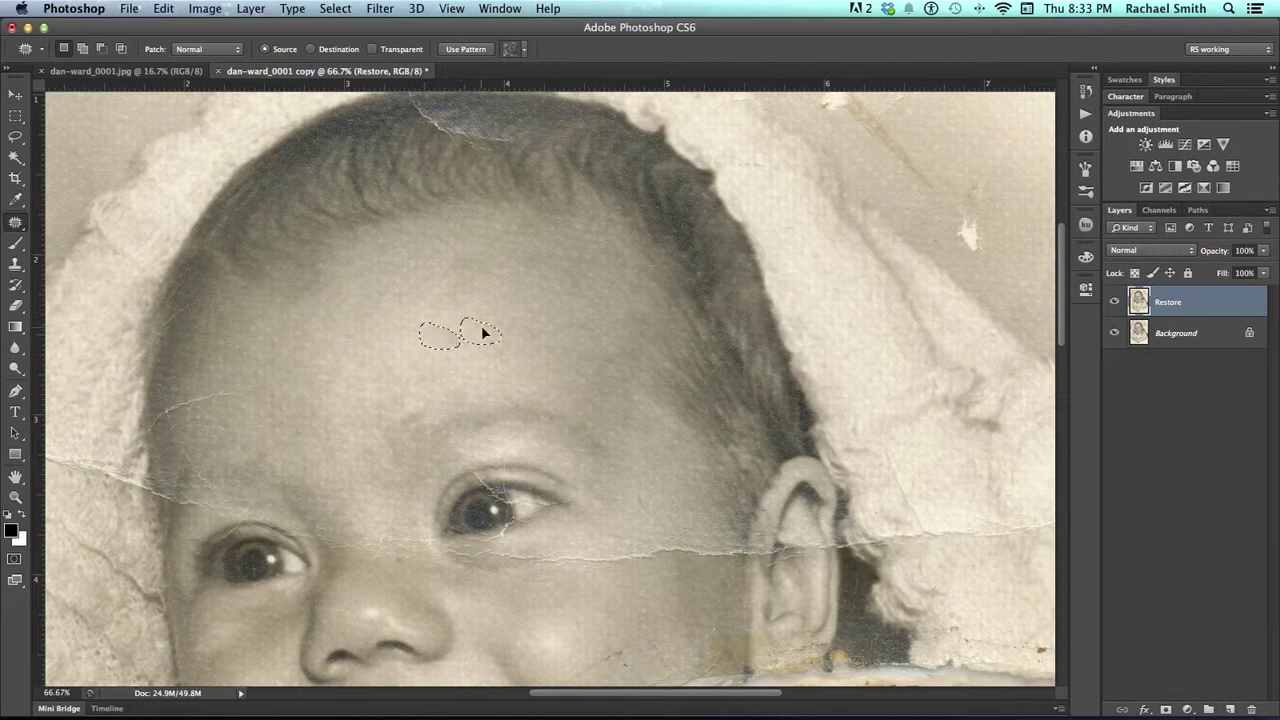
key("ctrl+d")
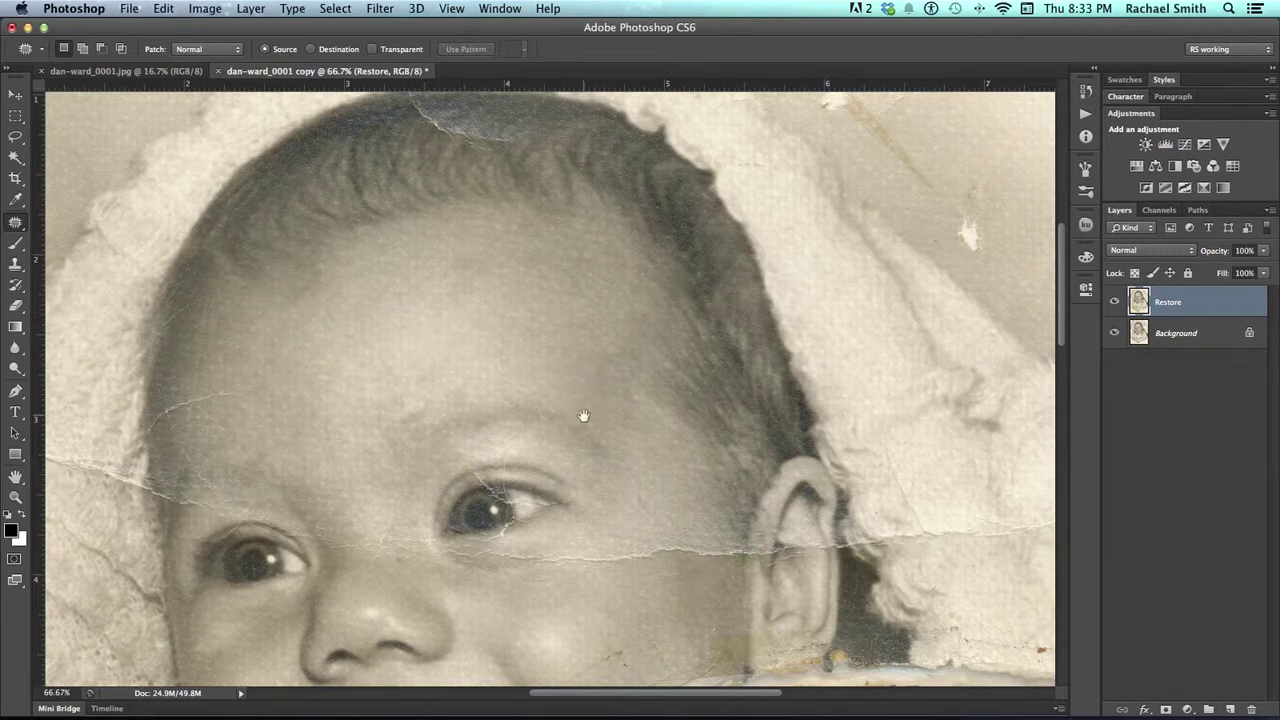
Step: Patch the stained, torn strip across the cheek between the mouth and the ear with clean forehead skin, and clear the selection
left_click_drag(583, 423, 556, 287)
left_click_drag(606, 383, 577, 460)
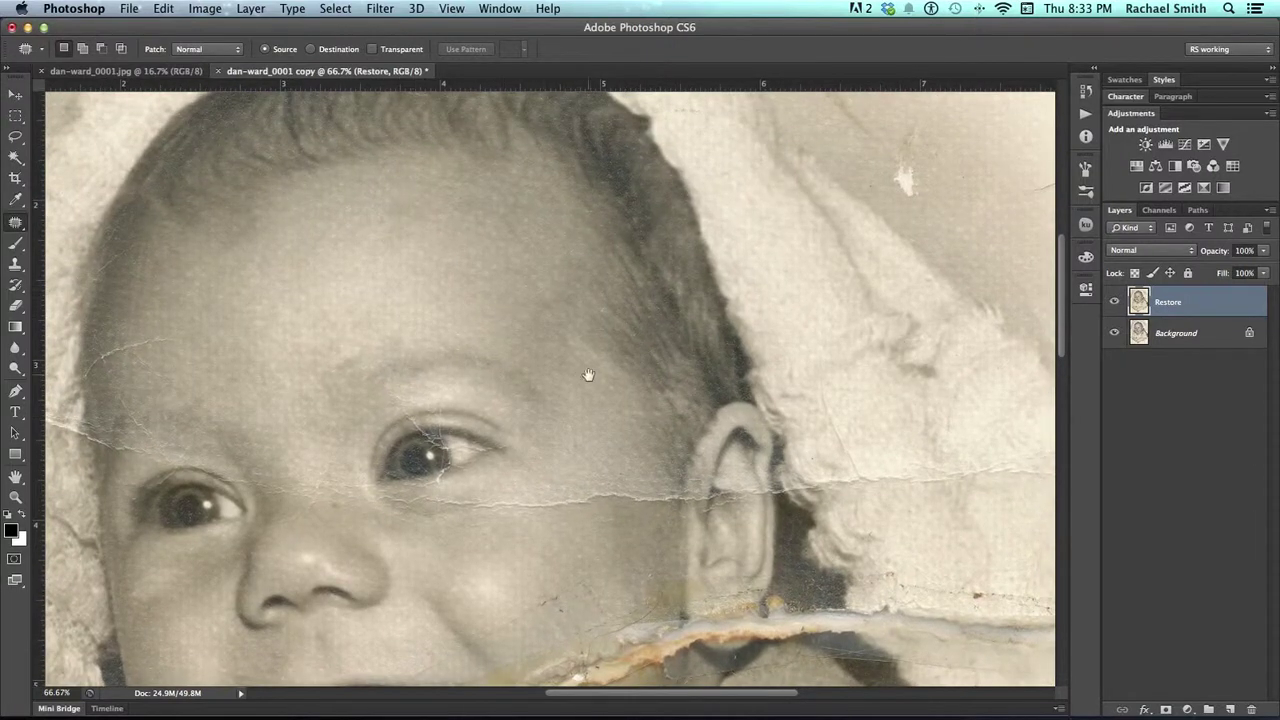
left_click_drag(609, 403, 565, 207)
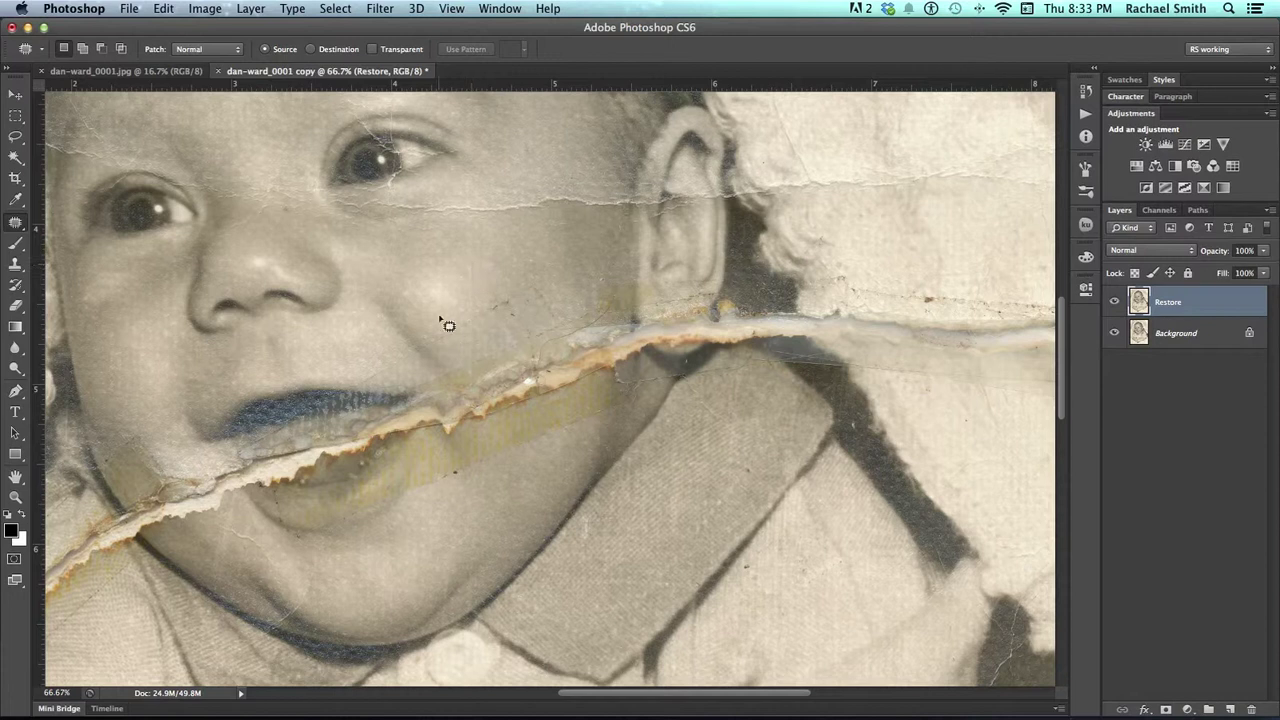
left_click_drag(480, 340, 461, 321)
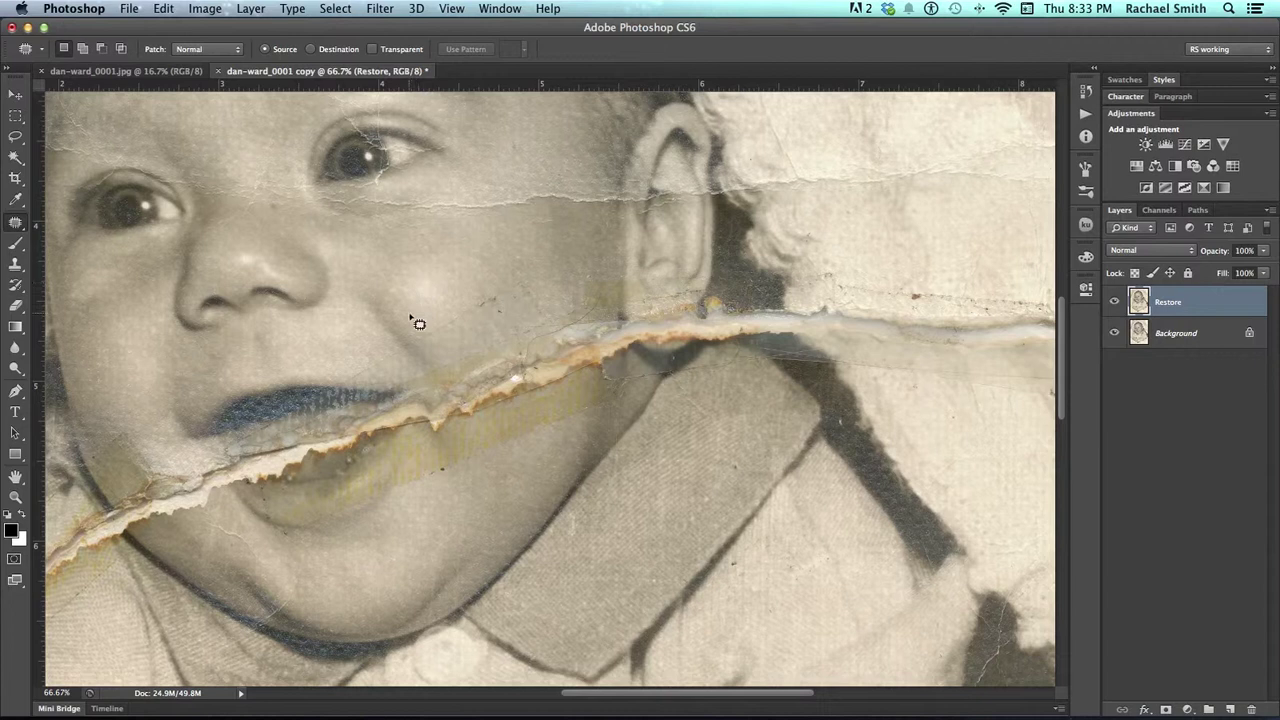
mouse_move(417, 313)
left_mouse_down()
mouse_move(458, 361)
mouse_move(471, 436)
left_mouse_up()
mouse_move(530, 485)
left_mouse_down()
mouse_move(570, 429)
mouse_move(586, 378)
mouse_move(583, 301)
mouse_move(561, 273)
mouse_move(508, 265)
mouse_move(444, 273)
mouse_move(419, 322)
left_mouse_up()
left_click_drag(586, 363, 766, 560)
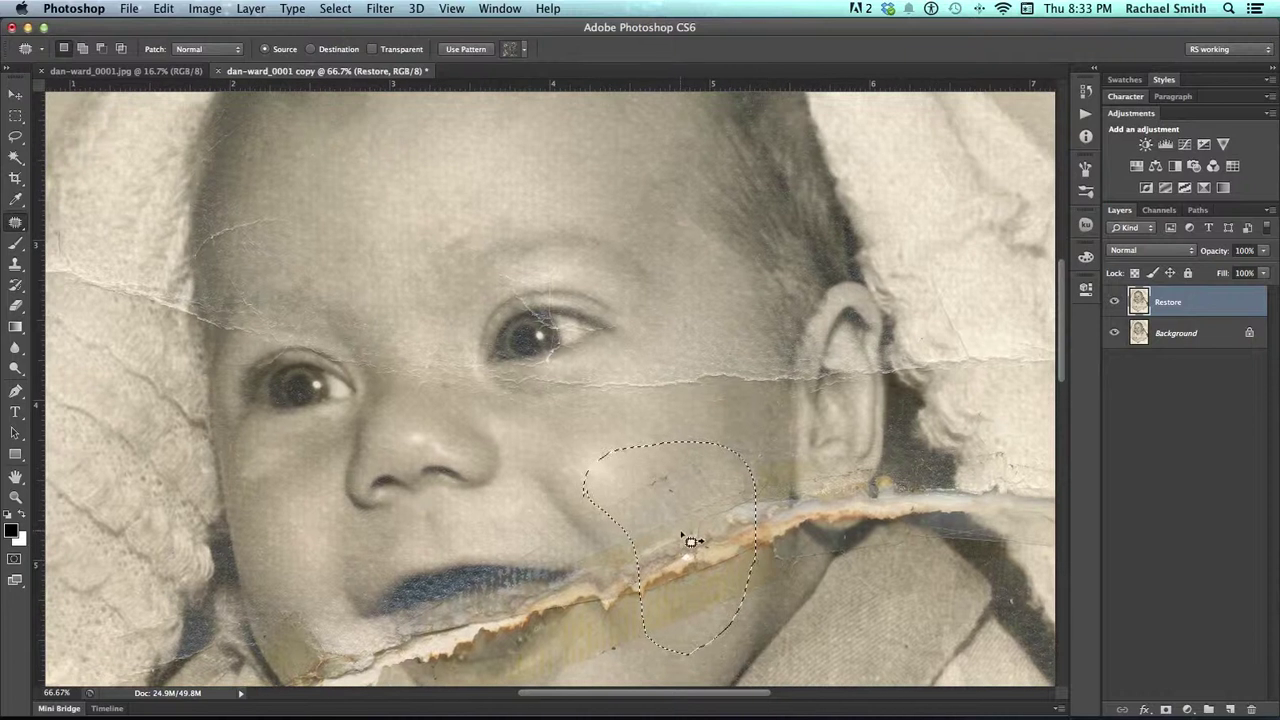
left_click_drag(658, 502, 384, 187)
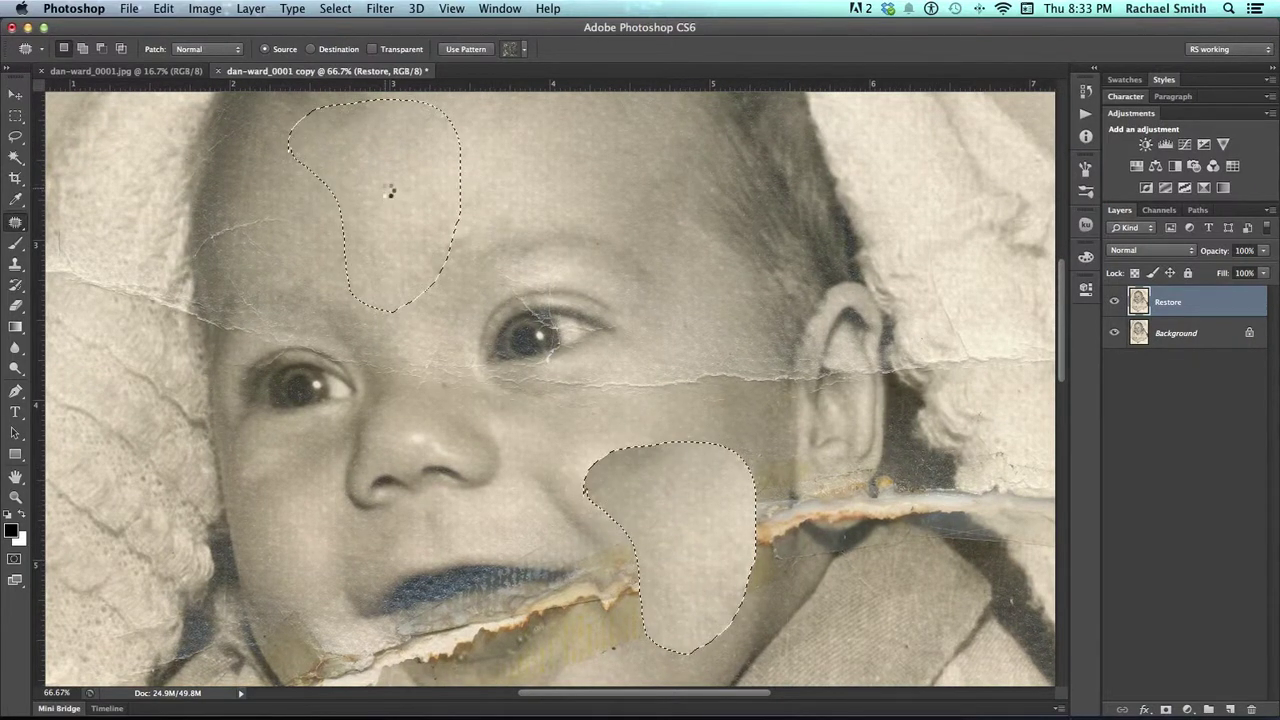
left_click_drag(830, 422, 657, 349)
key("super+d")
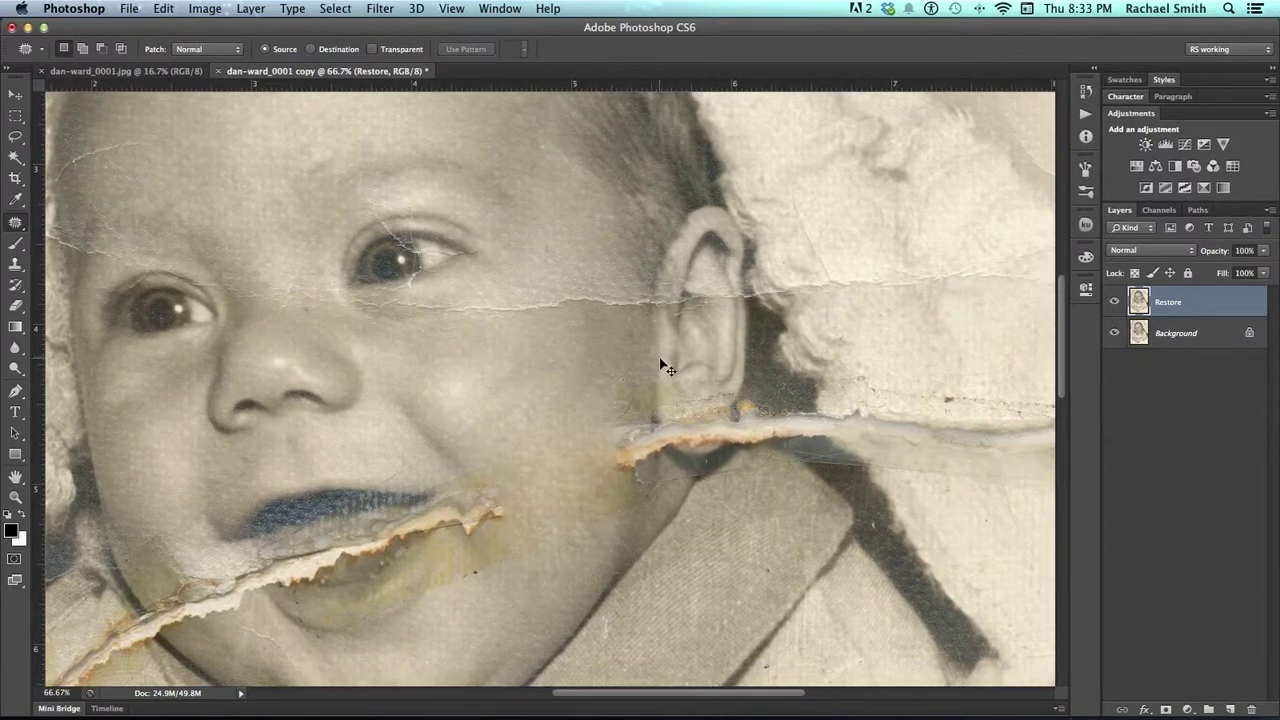
Step: Patch the end of the tear on the cheek just before the earlobe with adjacent cheek skin, and clear the selection
left_click_drag(661, 378, 781, 353)
left_click_drag(714, 406, 605, 351)
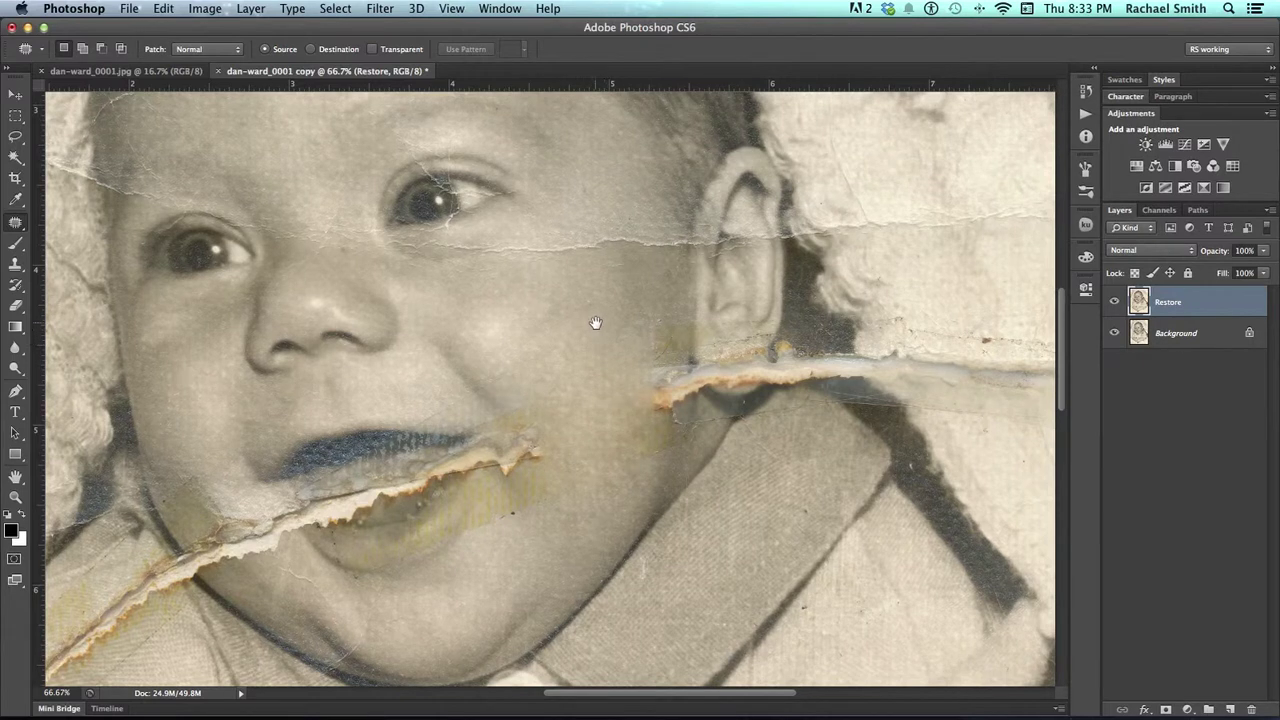
left_click_drag(583, 328, 609, 297)
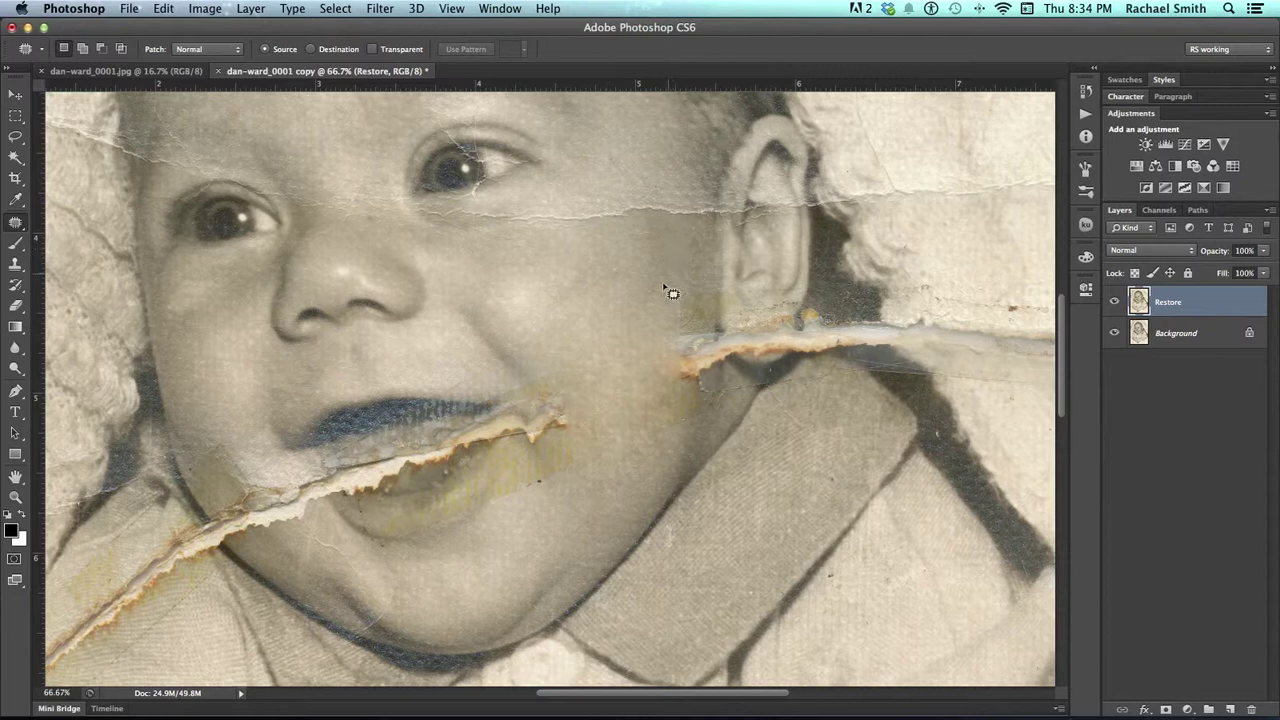
mouse_move(664, 286)
left_mouse_down()
mouse_move(668, 390)
mouse_move(686, 393)
mouse_move(710, 344)
left_mouse_up()
left_click_drag(708, 292, 603, 296)
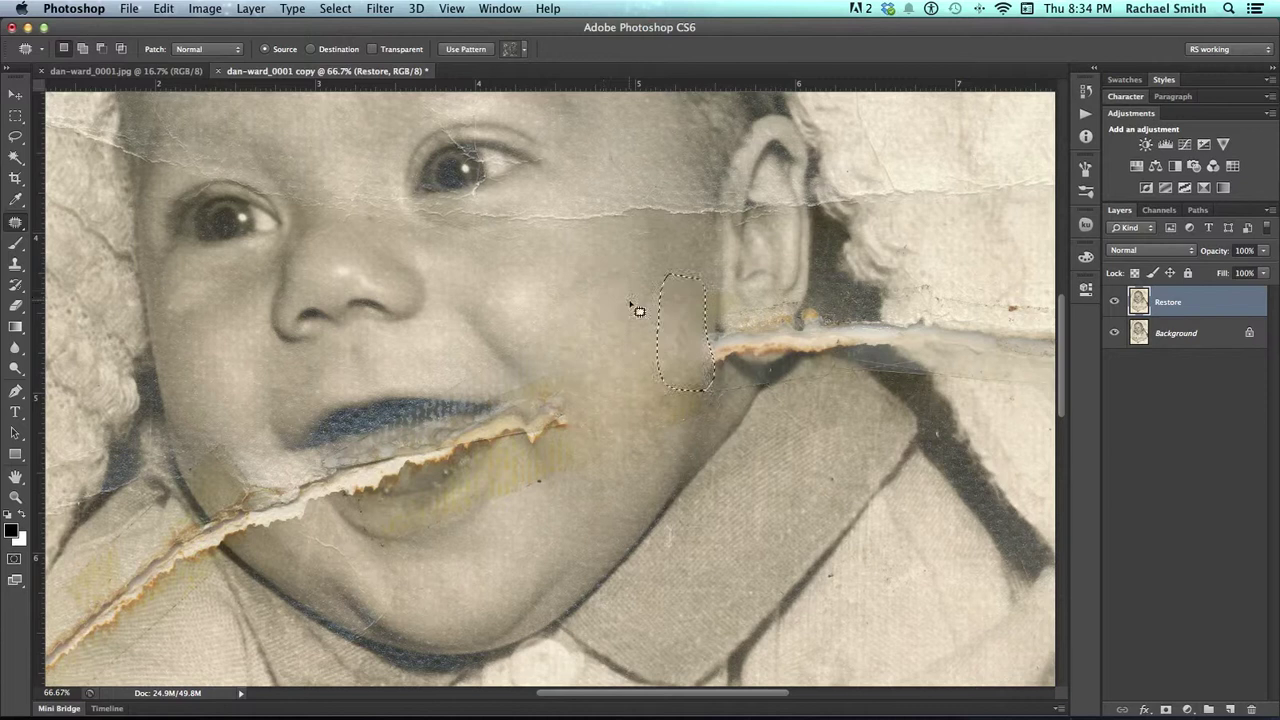
key("super+d")
Step: Try to patch the crease across the inner ear with skin from in front of the ear, and undo the patch
scroll(690, 280, "up", 4)
scroll(690, 280, "right", 5)
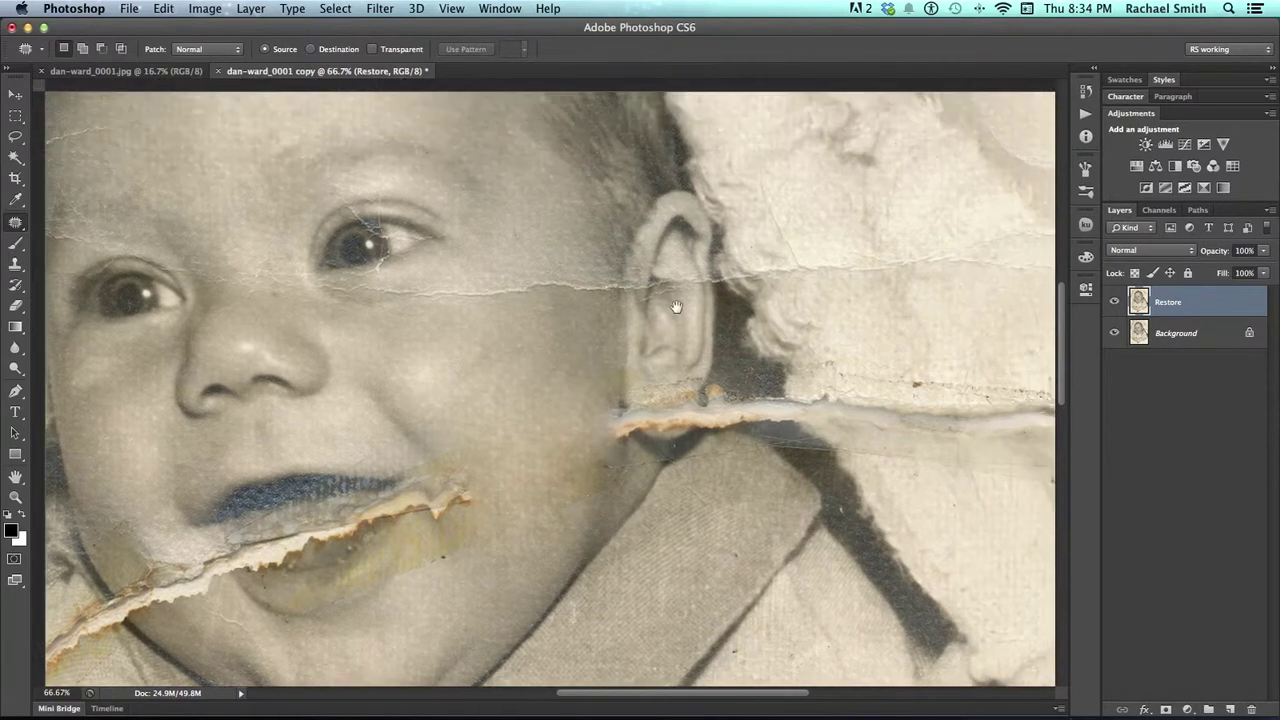
key("z")
left_click(673, 296)
left_click(623, 294)
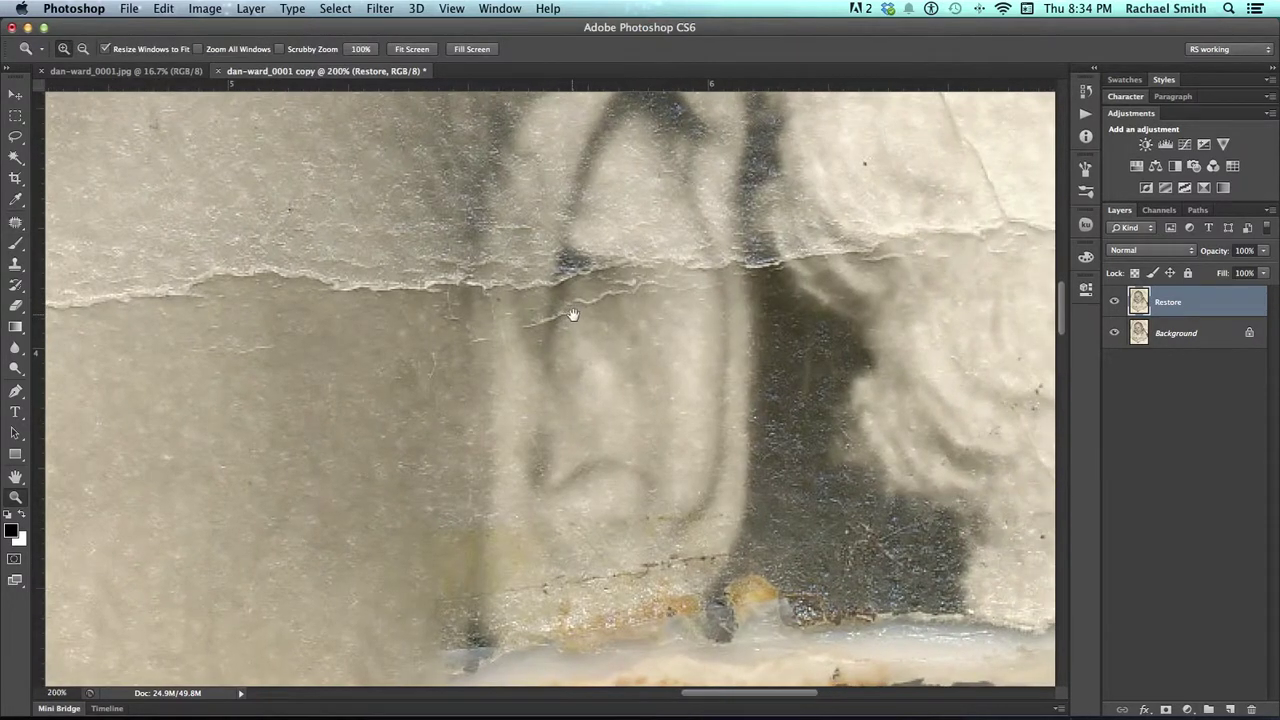
left_click(587, 304, "alt")
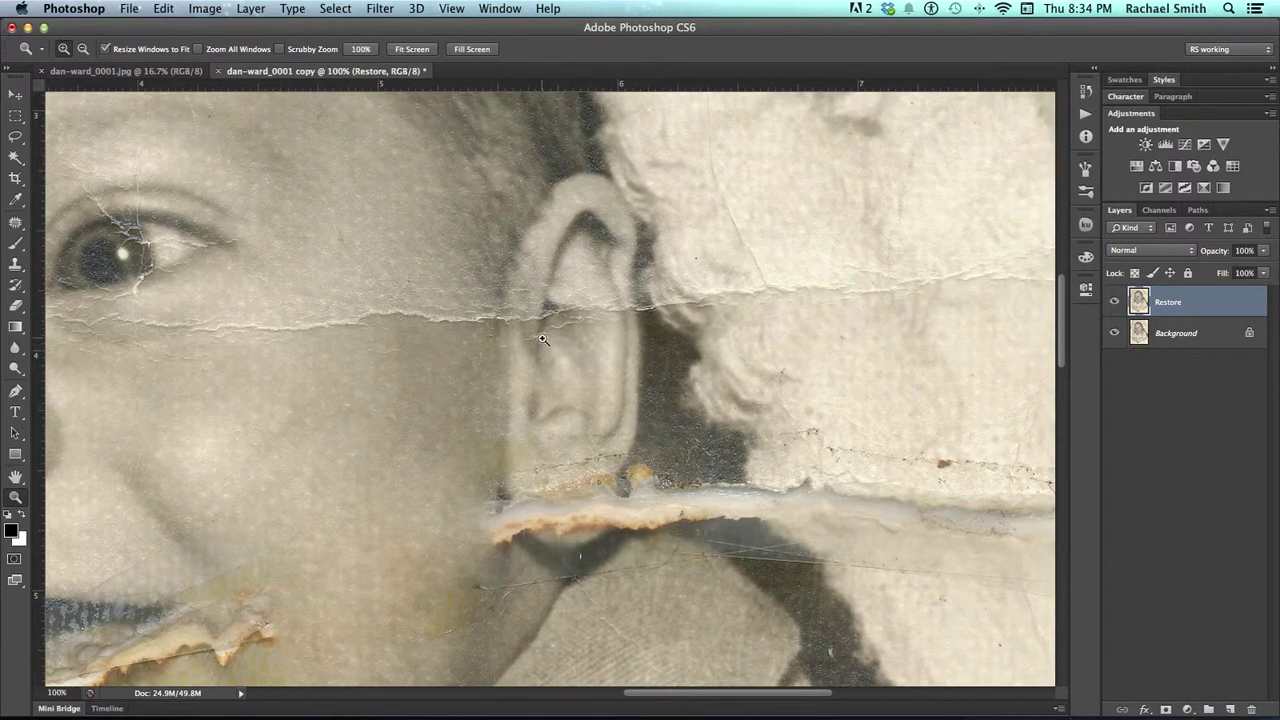
left_click(15, 224)
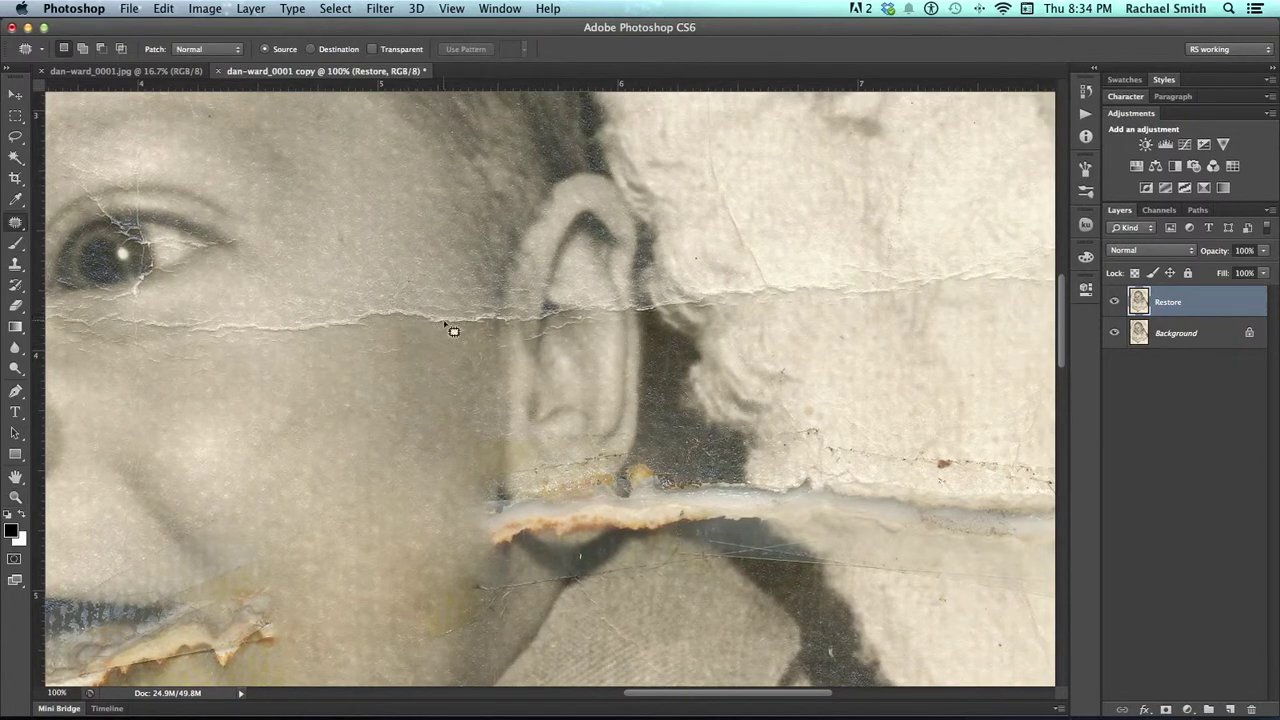
mouse_move(558, 318)
left_mouse_down()
mouse_move(548, 287)
mouse_move(520, 337)
left_mouse_up()
left_click_drag(585, 305, 551, 280)
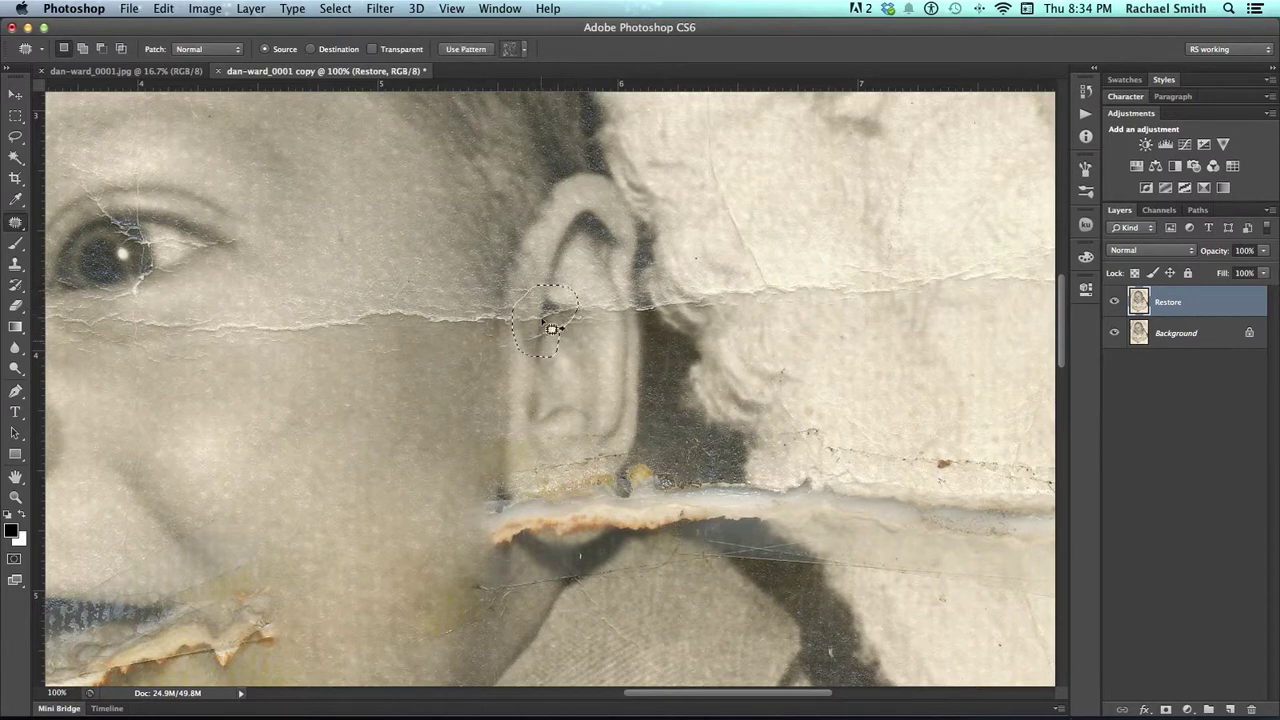
left_click_drag(528, 326, 423, 260)
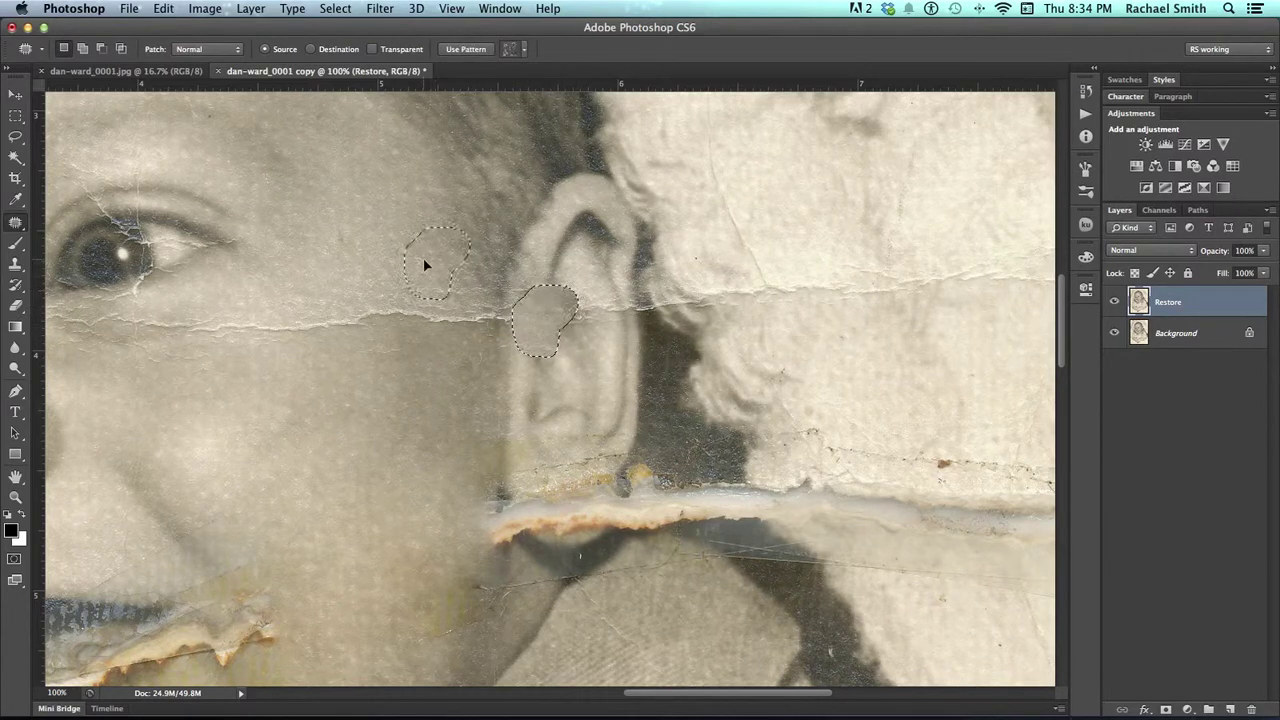
left_click(494, 315)
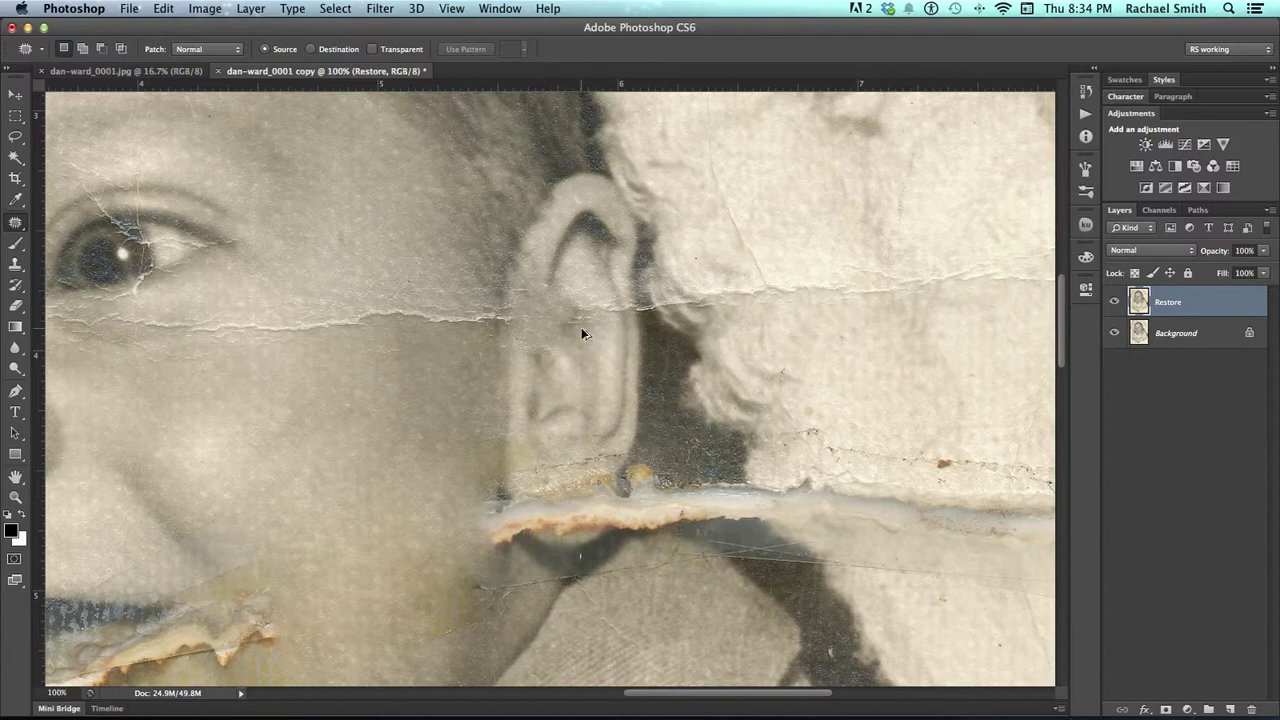
left_click_drag(581, 326, 581, 326)
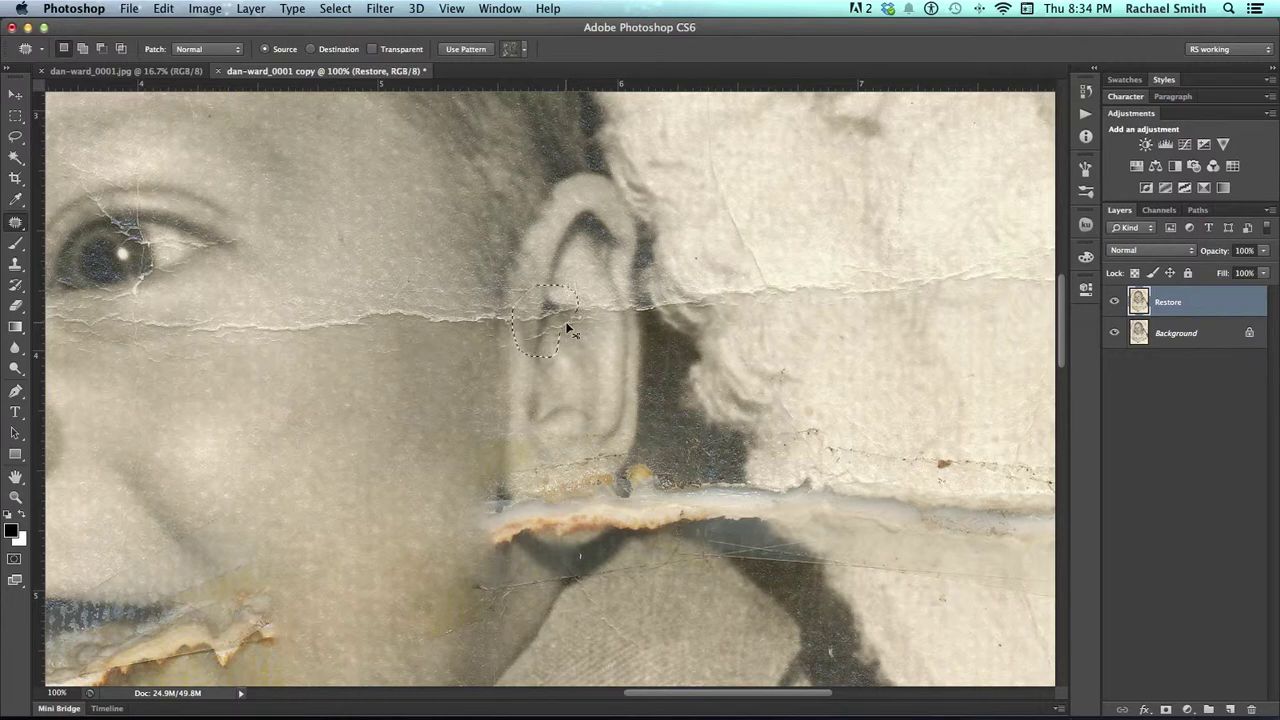
key("z")
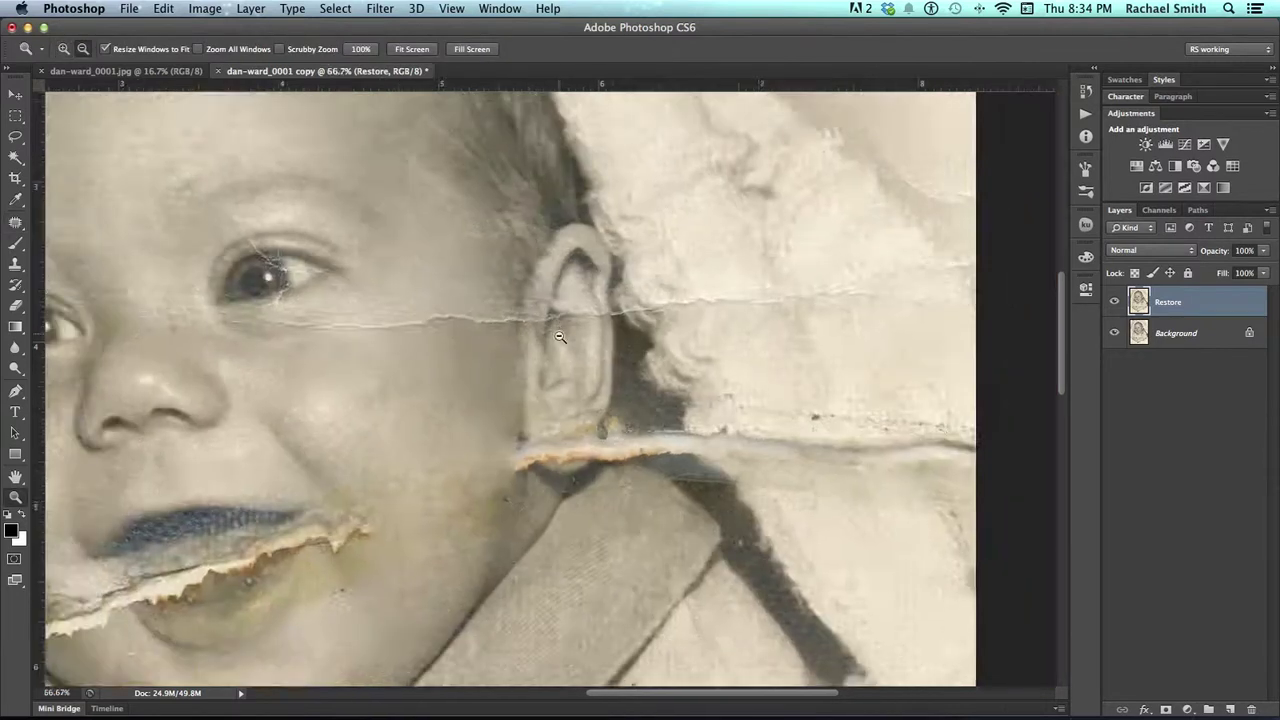
left_click(560, 334, "alt")
left_click_drag(562, 336, 727, 362)
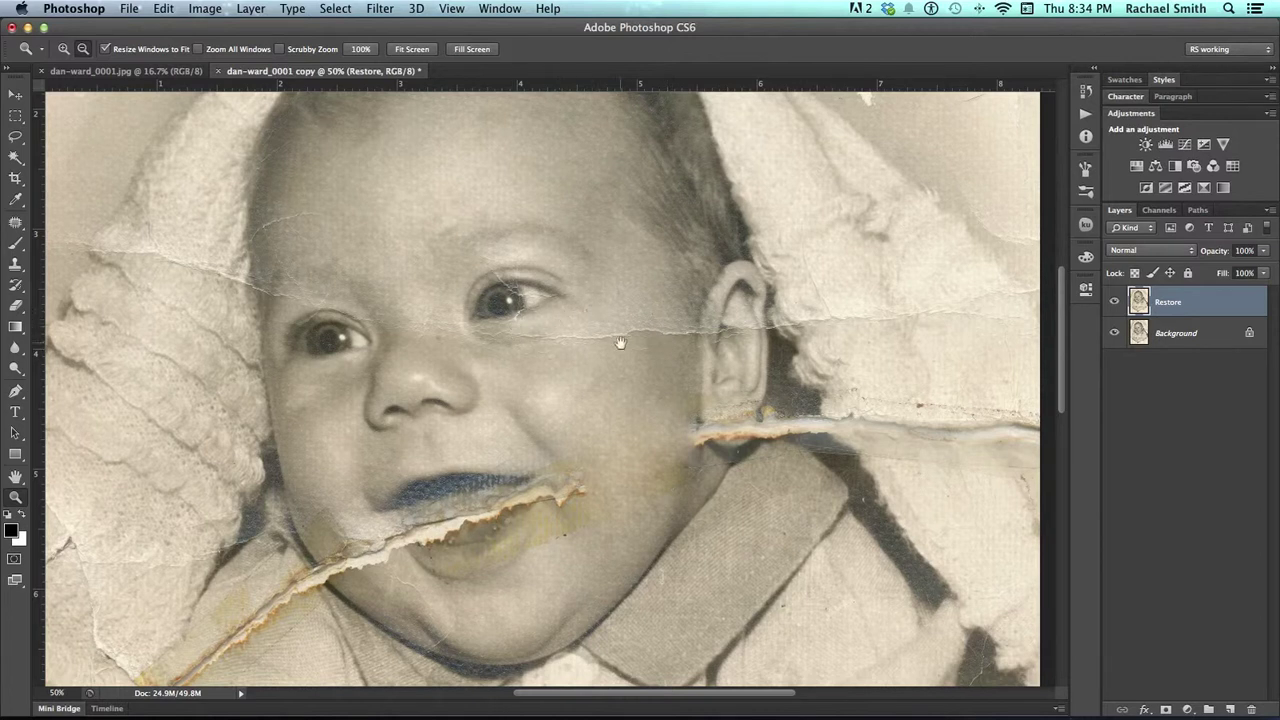
Step: Try to patch a small area of the blanket where it meets the hair above the ear with adjacent blanket texture, and clear the selection
left_click_drag(569, 360, 617, 457)
left_click_drag(678, 386, 608, 376)
left_click_drag(623, 283, 619, 339)
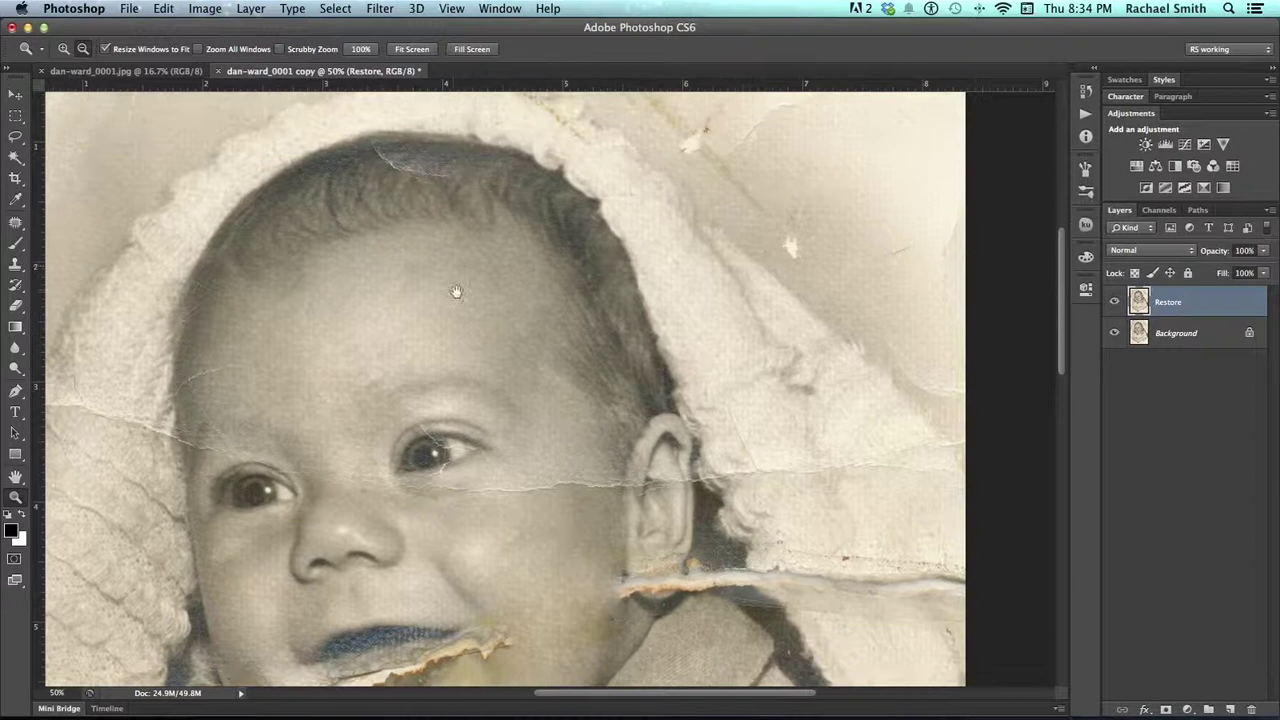
left_click(640, 304)
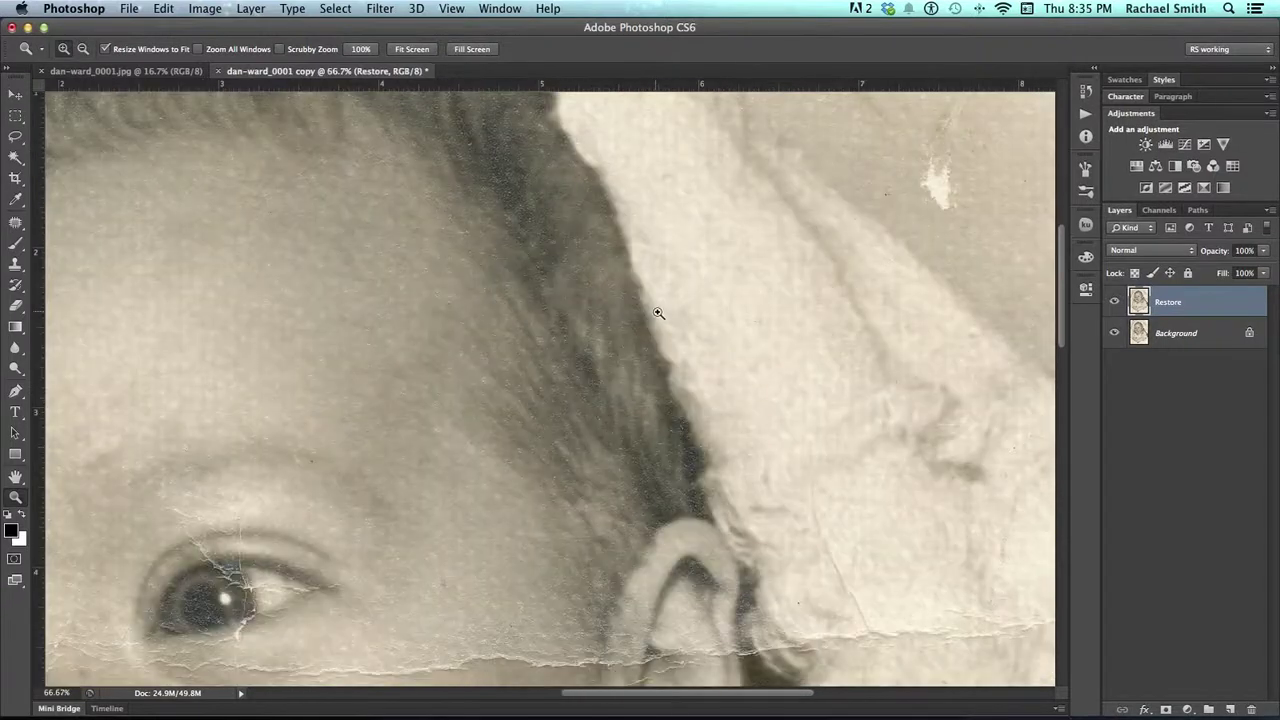
left_click_drag(655, 312, 581, 320)
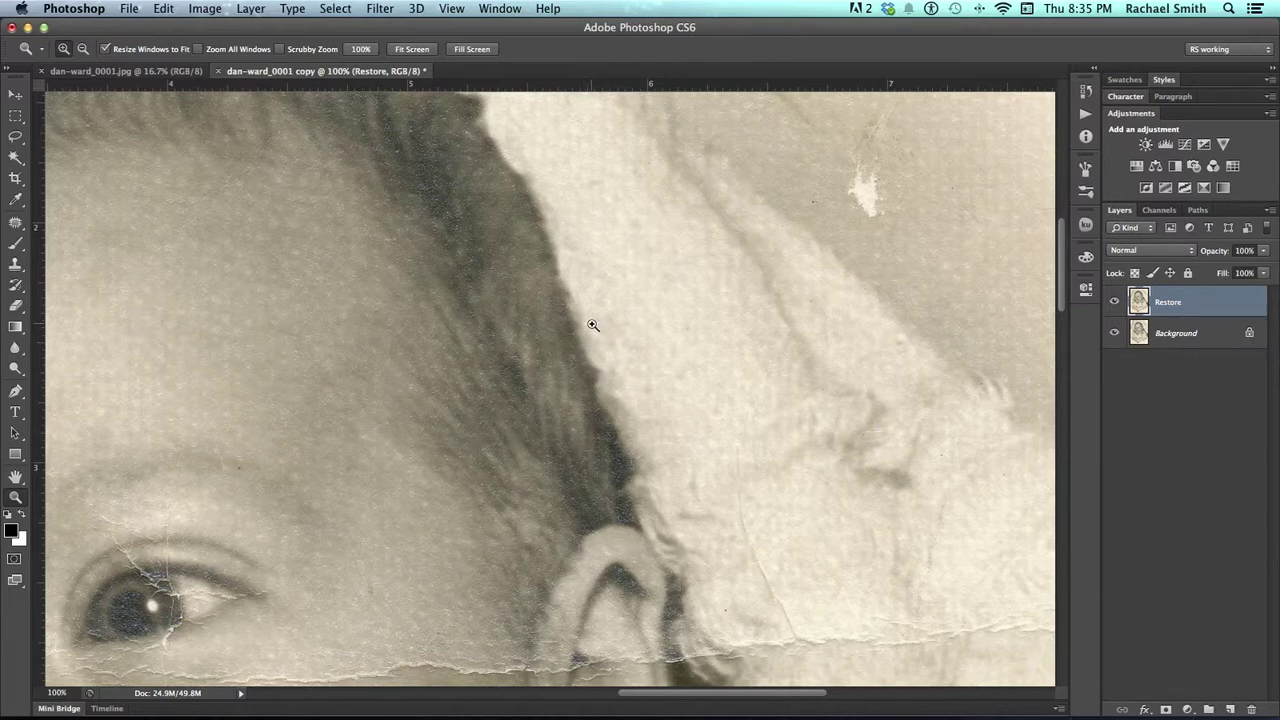
key("j")
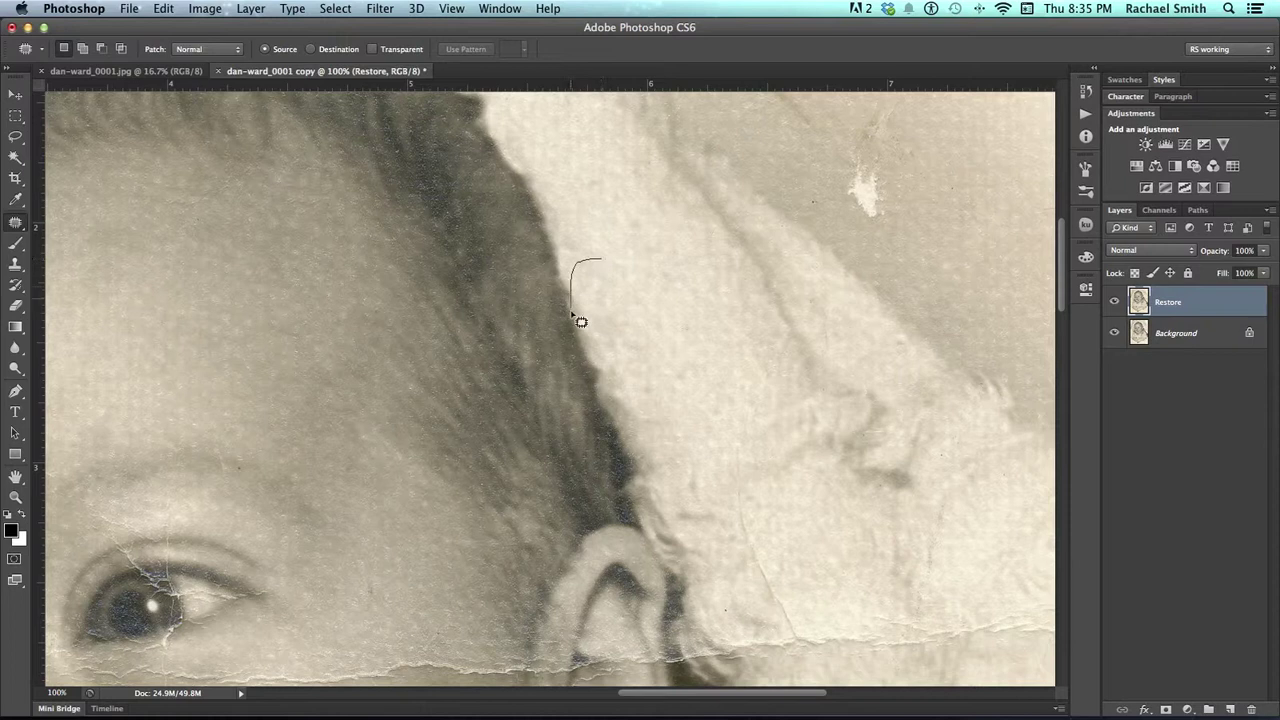
mouse_move(580, 334)
left_mouse_down()
mouse_move(608, 376)
mouse_move(652, 379)
mouse_move(664, 310)
mouse_move(649, 274)
mouse_move(612, 262)
left_mouse_up()
left_click_drag(646, 338, 733, 344)
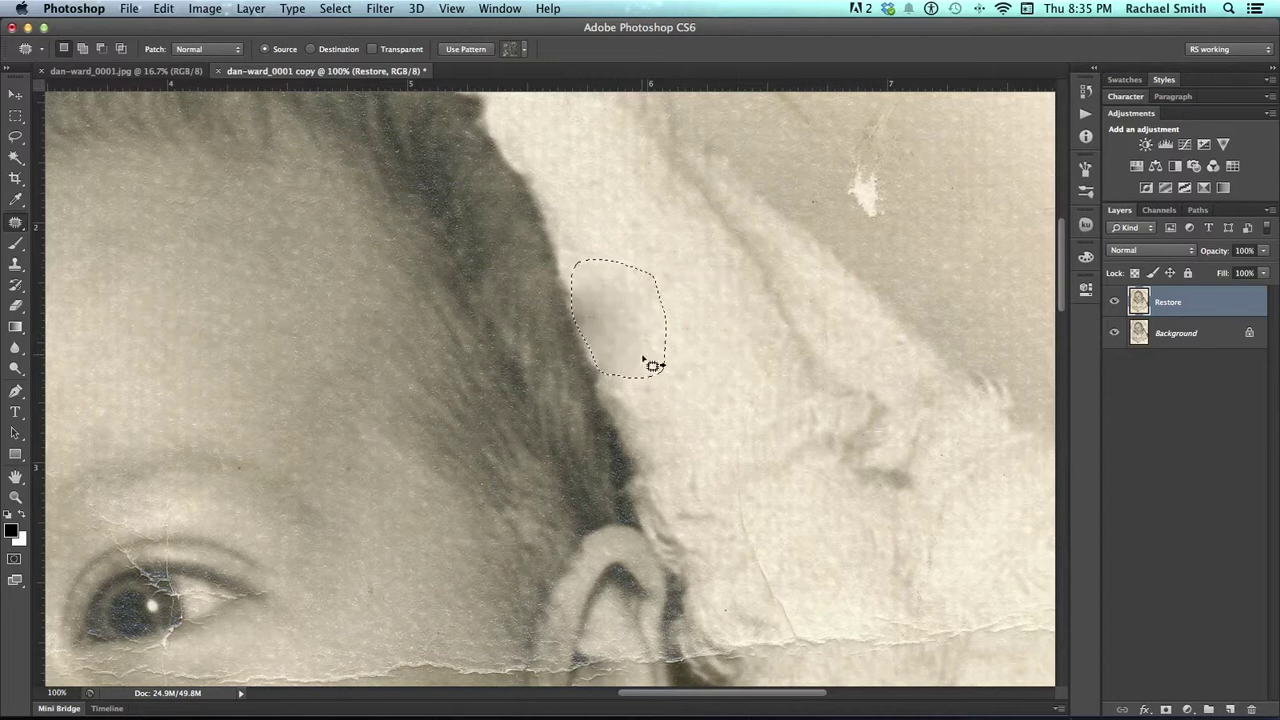
key("super+d")
Step: Inspect the patched edge between the hair and the blanket up close, and undo the patch there
key("z")
left_click(607, 340)
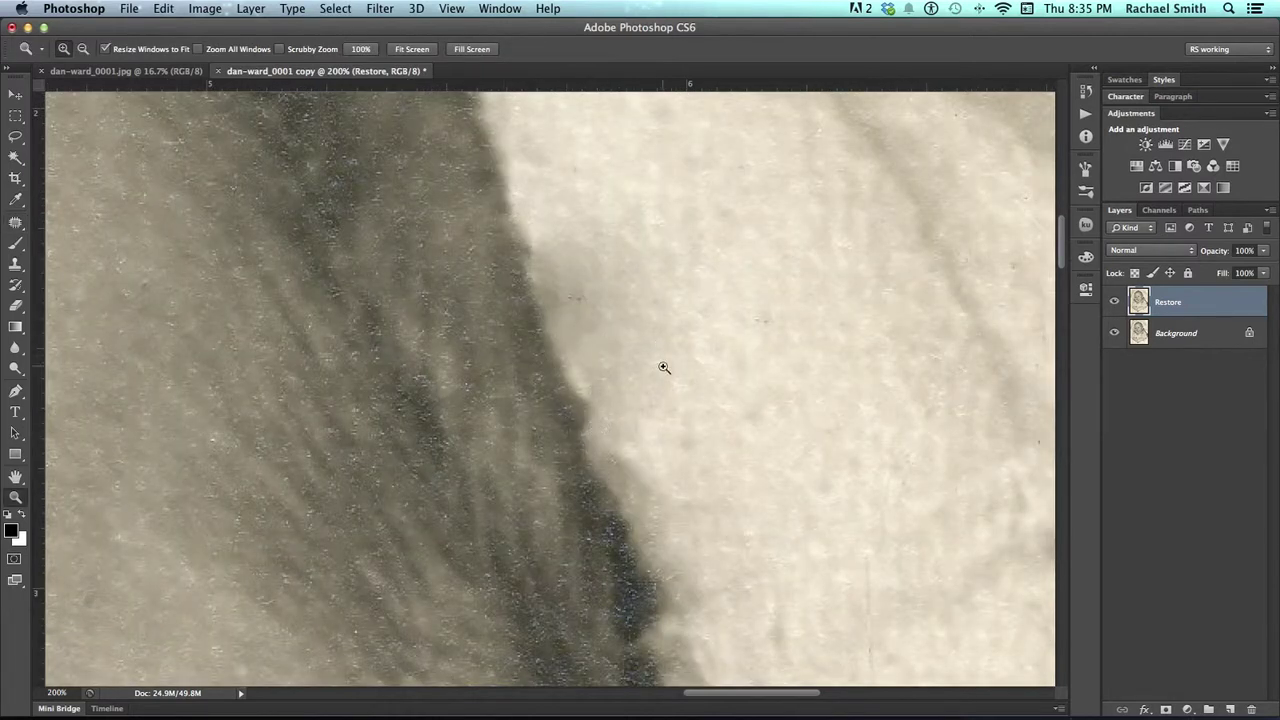
key("super+alt+z")
key("super+alt+z")
key("super+alt+z")
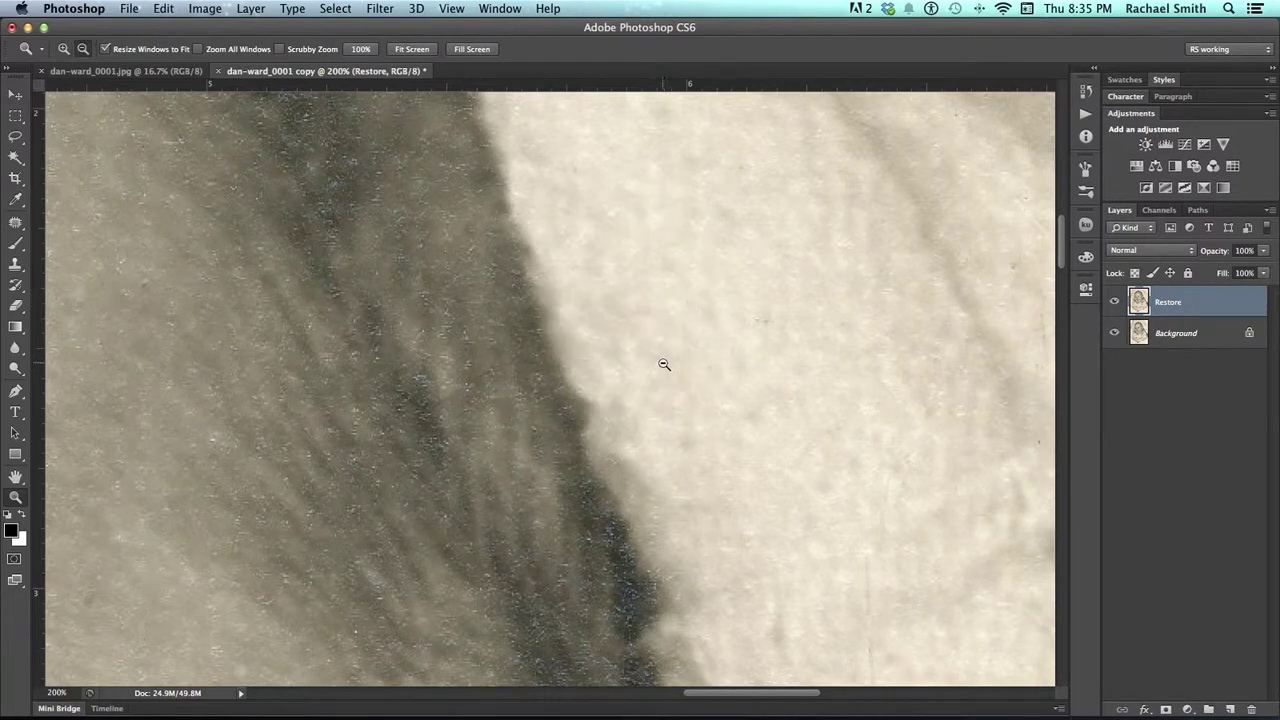
Step: Try to patch the orange stain touching the photo's upper edge with clean background from below it, and clear the selection
left_click(663, 364, "alt")
left_click(663, 364, "alt")
left_click_drag(607, 391, 716, 297)
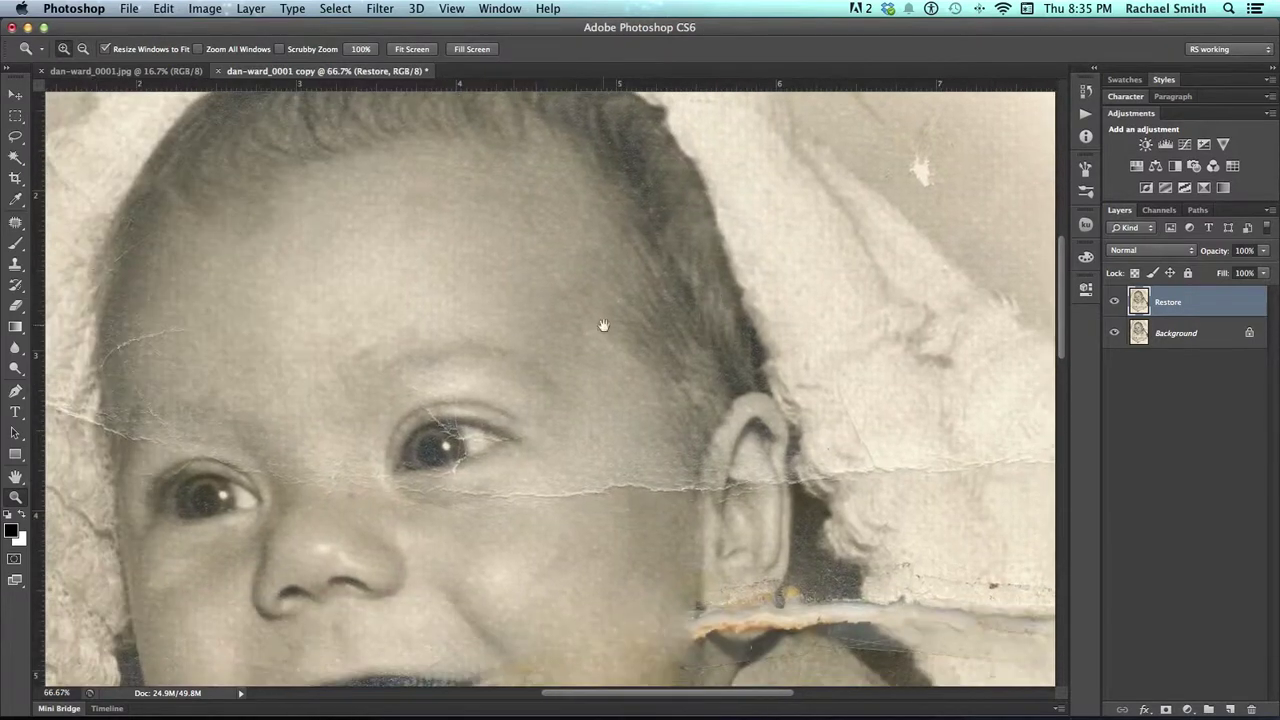
left_click_drag(518, 303, 505, 390)
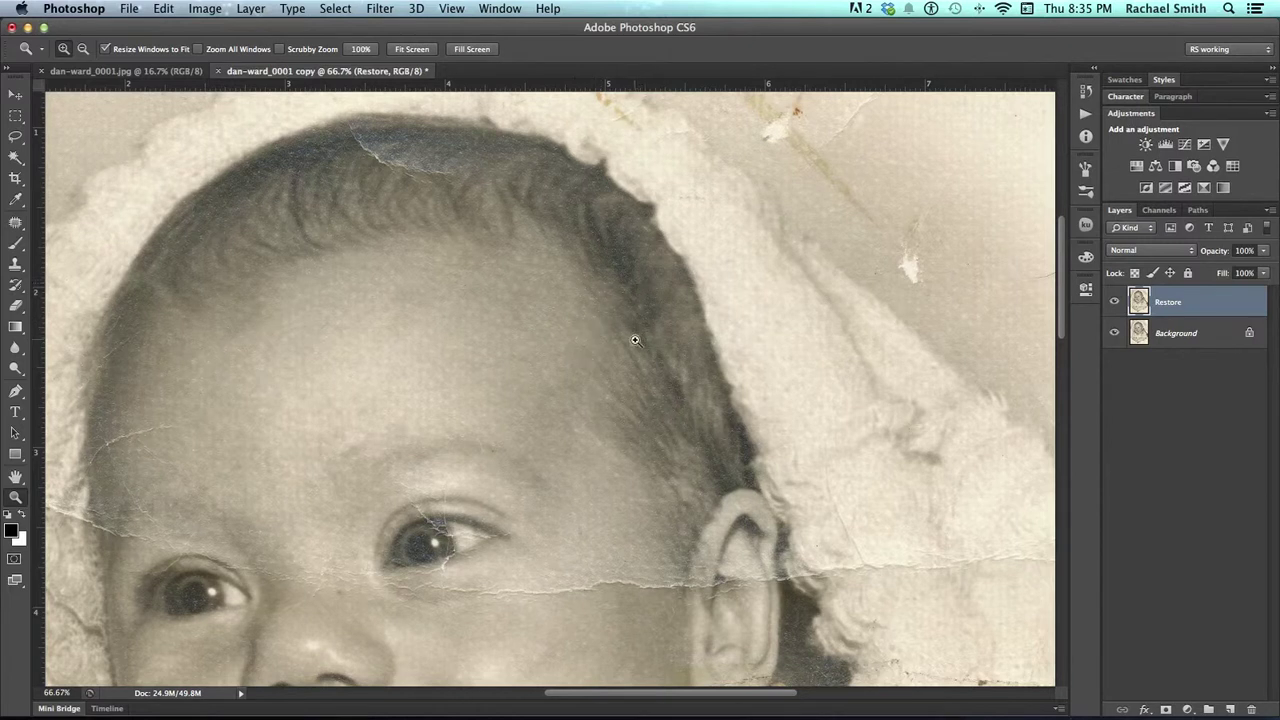
left_click_drag(721, 319, 563, 411)
left_click_drag(683, 332, 687, 448)
scroll(686, 365, "up", 3)
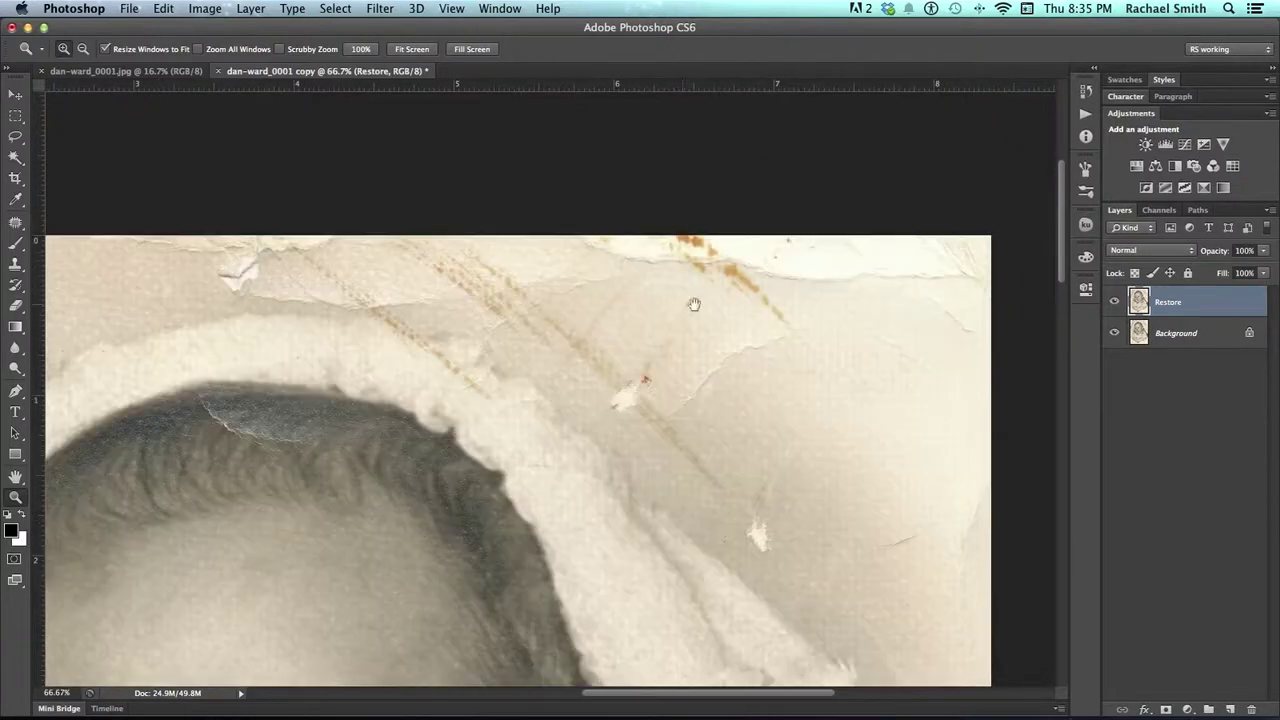
left_click(683, 253)
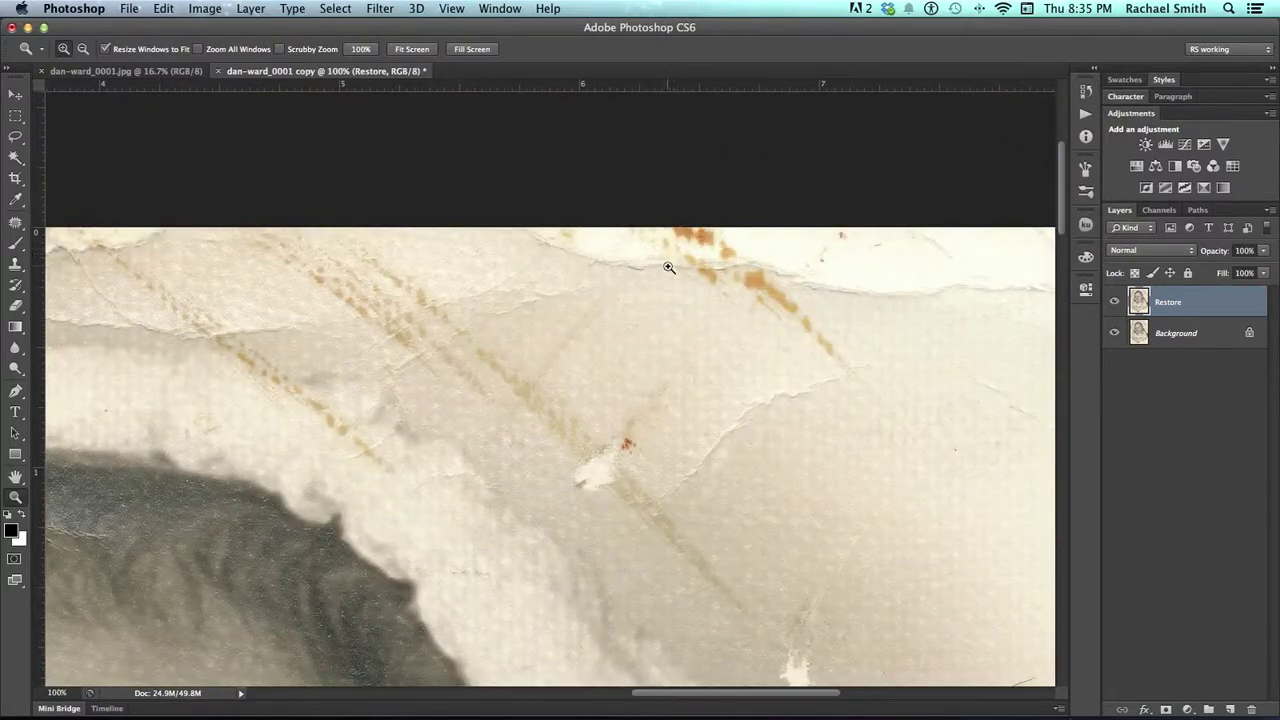
key("j")
mouse_move(748, 220)
left_mouse_down()
mouse_move(600, 214)
mouse_move(620, 303)
mouse_move(760, 277)
mouse_move(731, 257)
mouse_move(717, 334)
mouse_move(757, 399)
left_mouse_up()
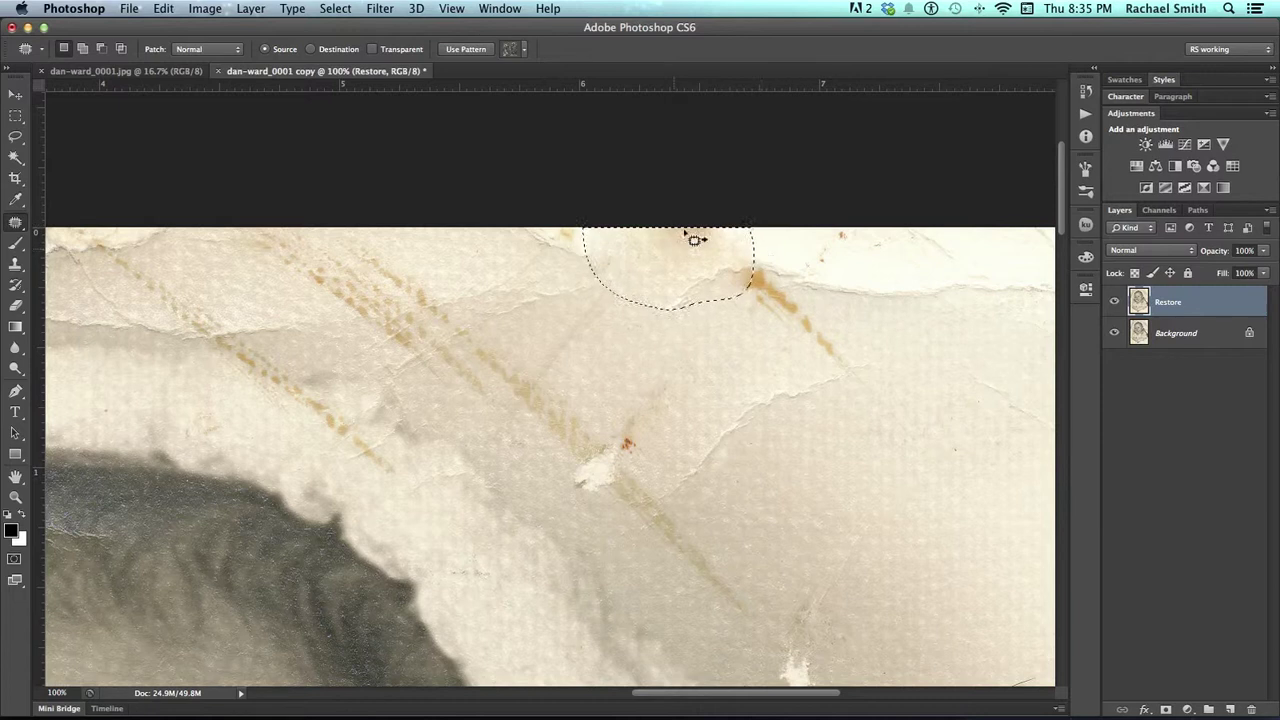
mouse_move(718, 258)
left_mouse_down()
mouse_move(786, 263)
mouse_move(720, 238)
mouse_move(657, 237)
left_mouse_up()
key("super+d")
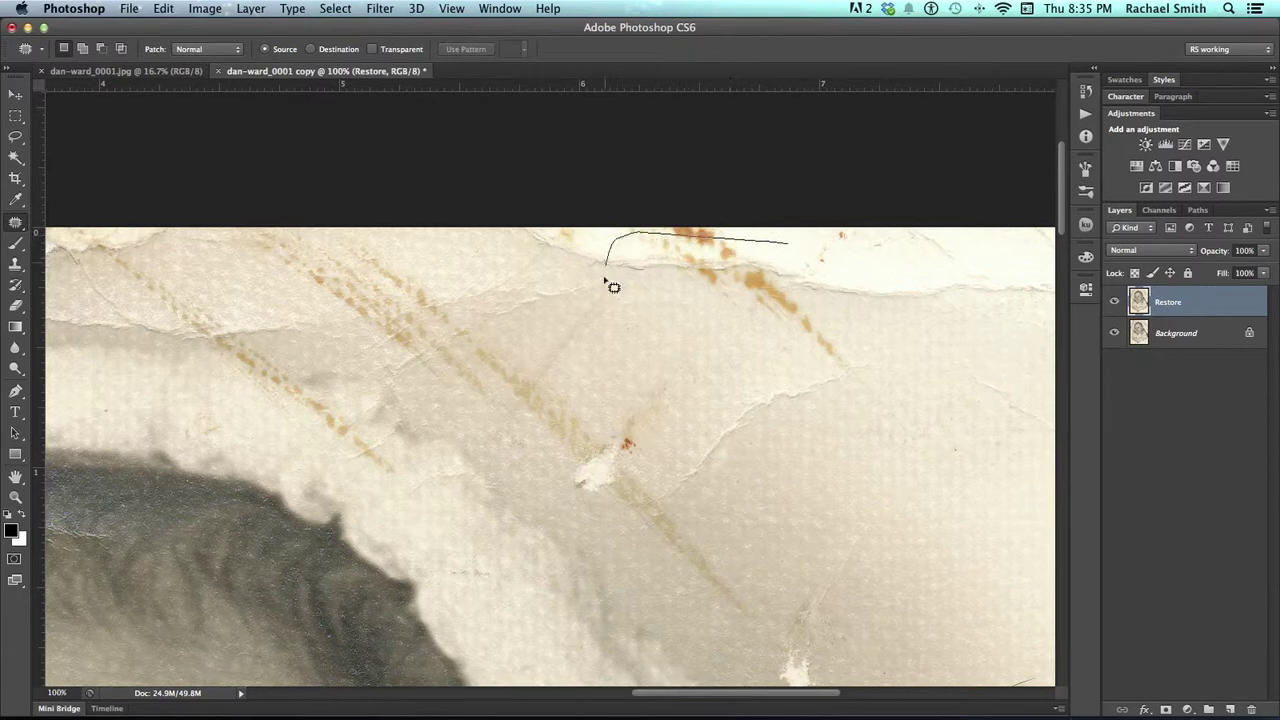
Step: Patch the orange stain streak and crease just inside the photo's upper edge with plain background from below, and clear the selection
mouse_move(605, 280)
left_mouse_down()
mouse_move(854, 375)
mouse_move(873, 353)
mouse_move(789, 246)
left_mouse_up()
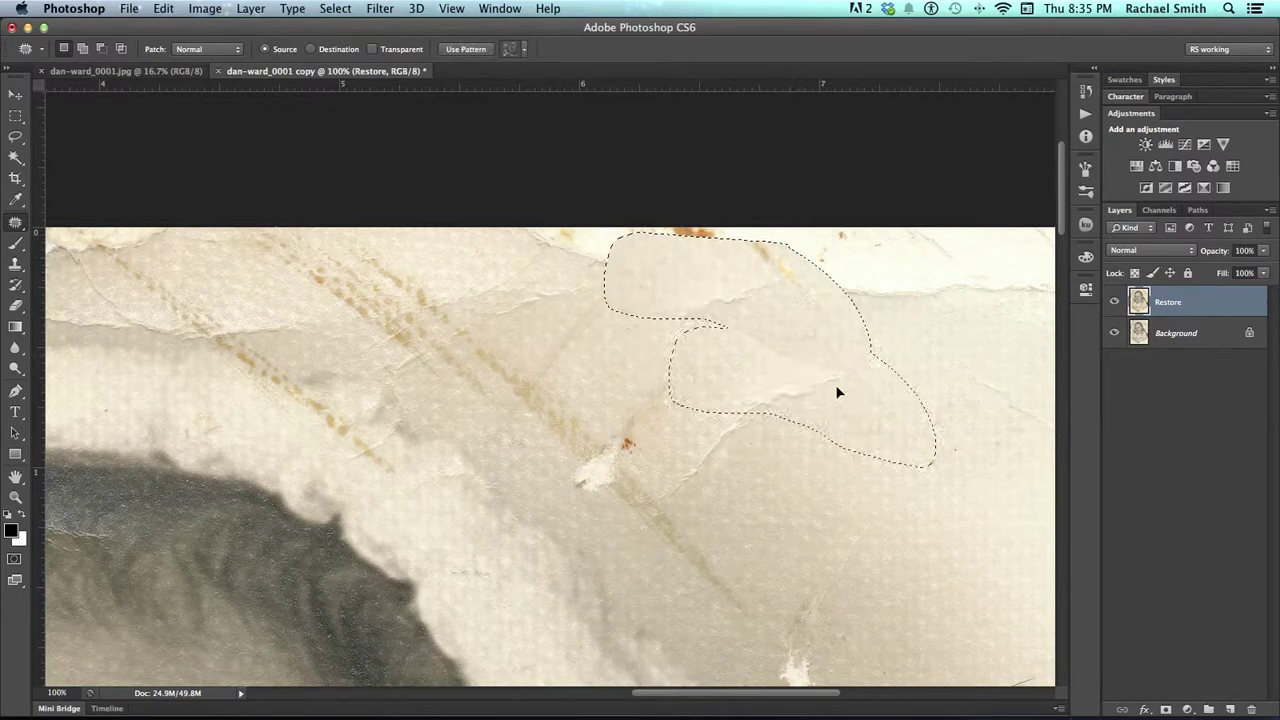
left_click_drag(838, 393, 848, 423)
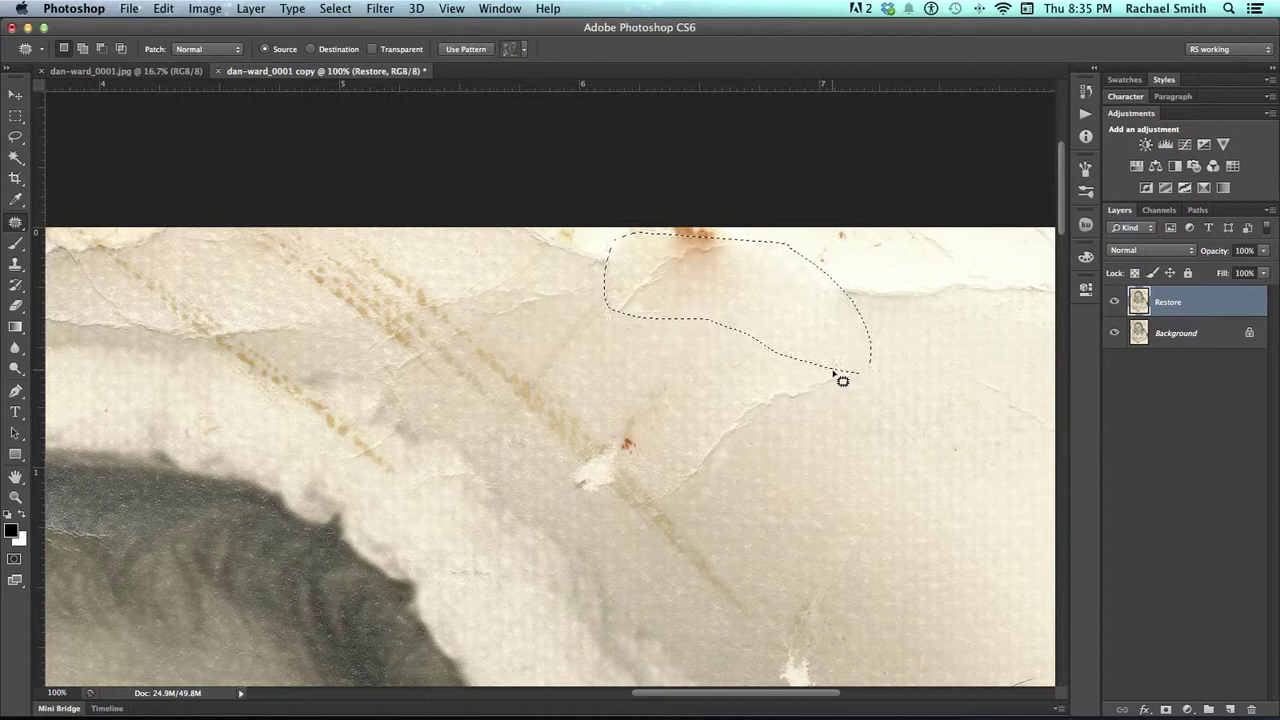
key("super+d")
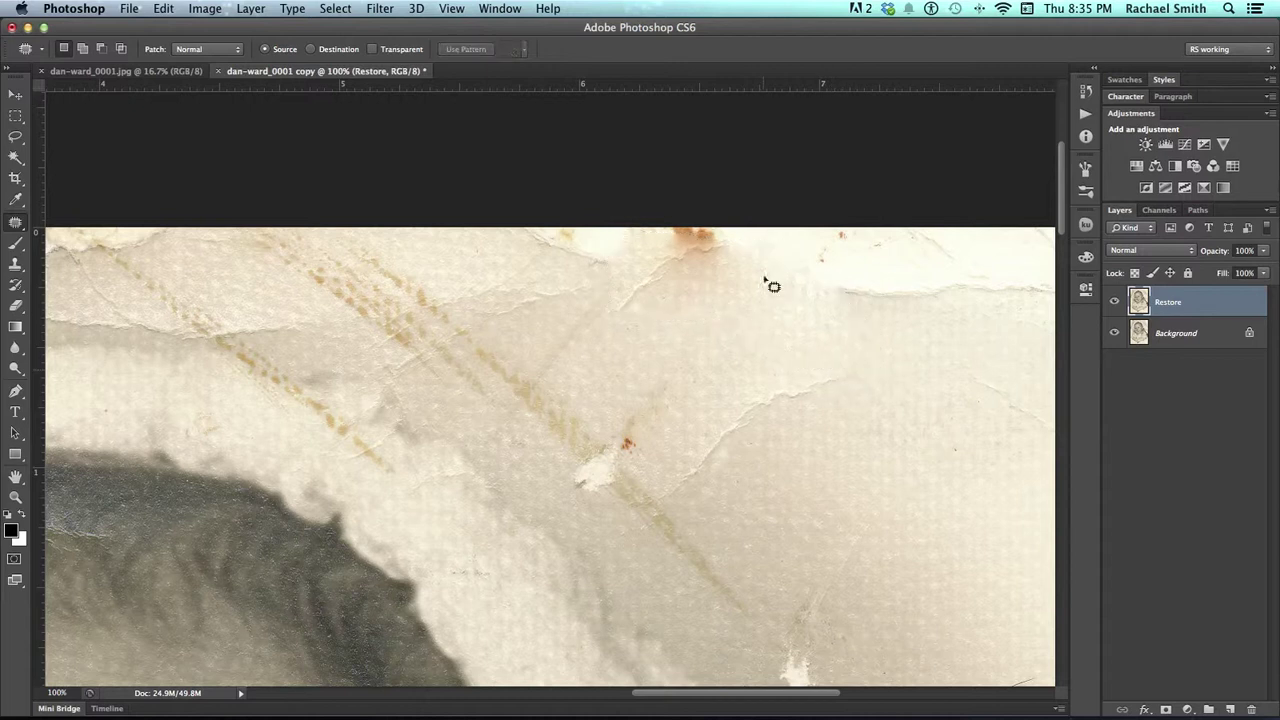
Step: Examine the face, the torn strip across the mouth and the shirt for remaining damage
left_click_drag(694, 416, 740, 260)
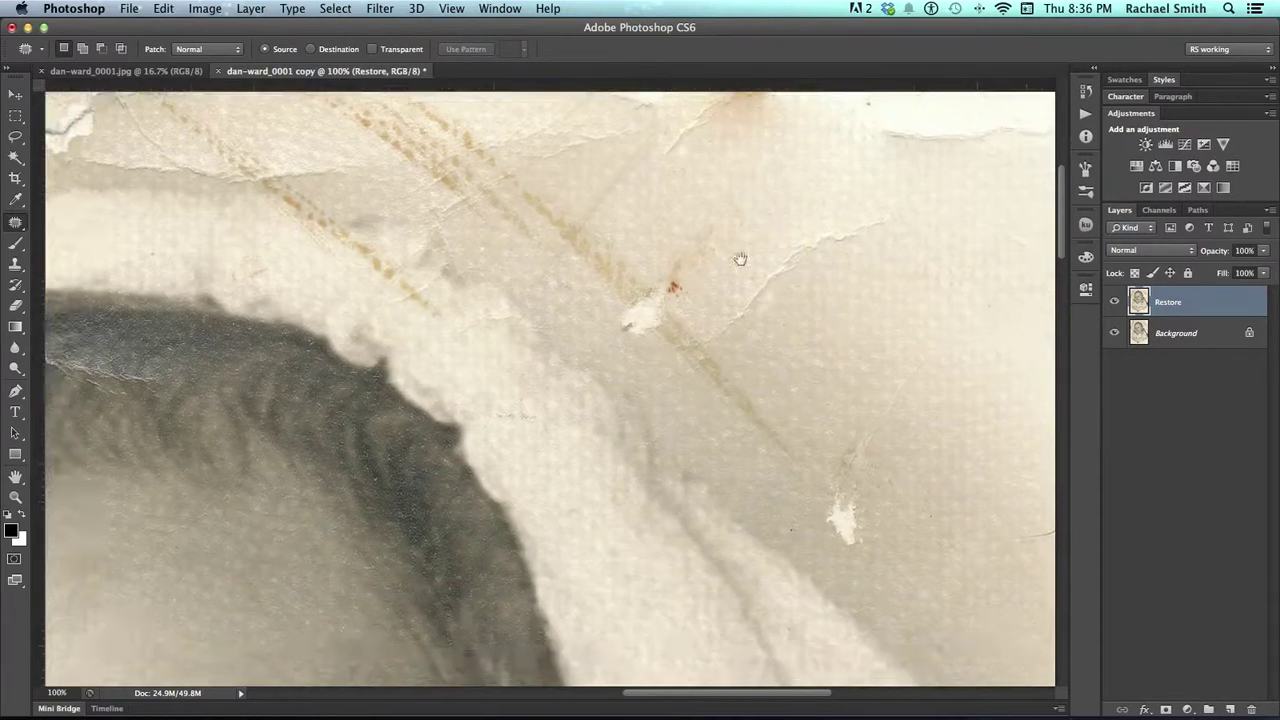
key("z")
left_click(717, 291, "alt")
left_click(715, 296, "alt")
left_click_drag(700, 397, 766, 183)
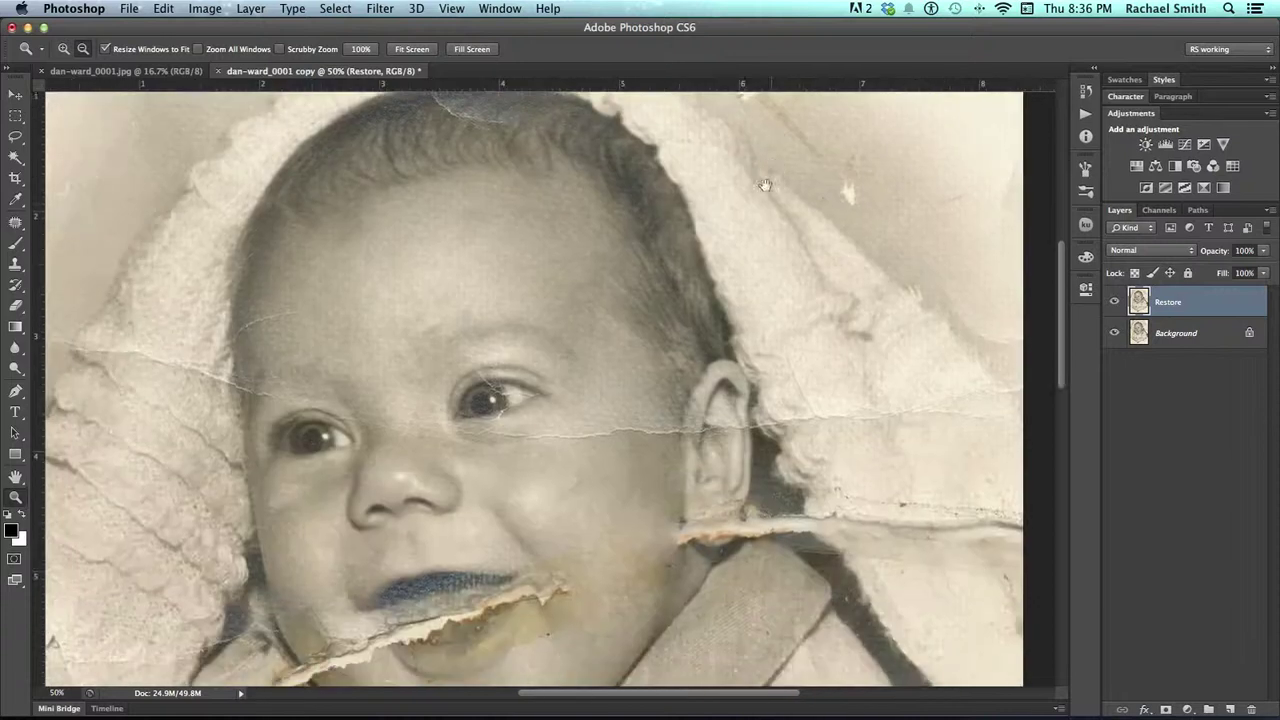
left_click_drag(675, 352, 752, 202)
left_click_drag(681, 298, 691, 278)
left_click_drag(672, 389, 694, 249)
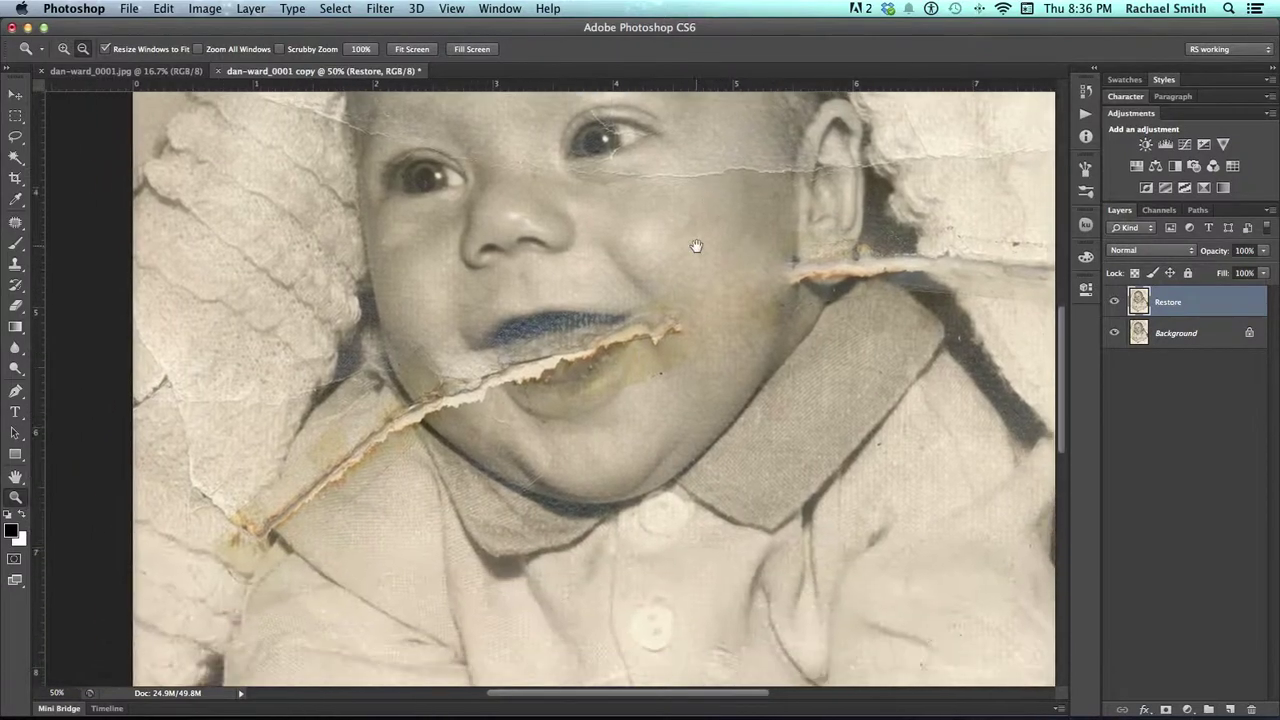
left_click_drag(664, 312, 694, 236)
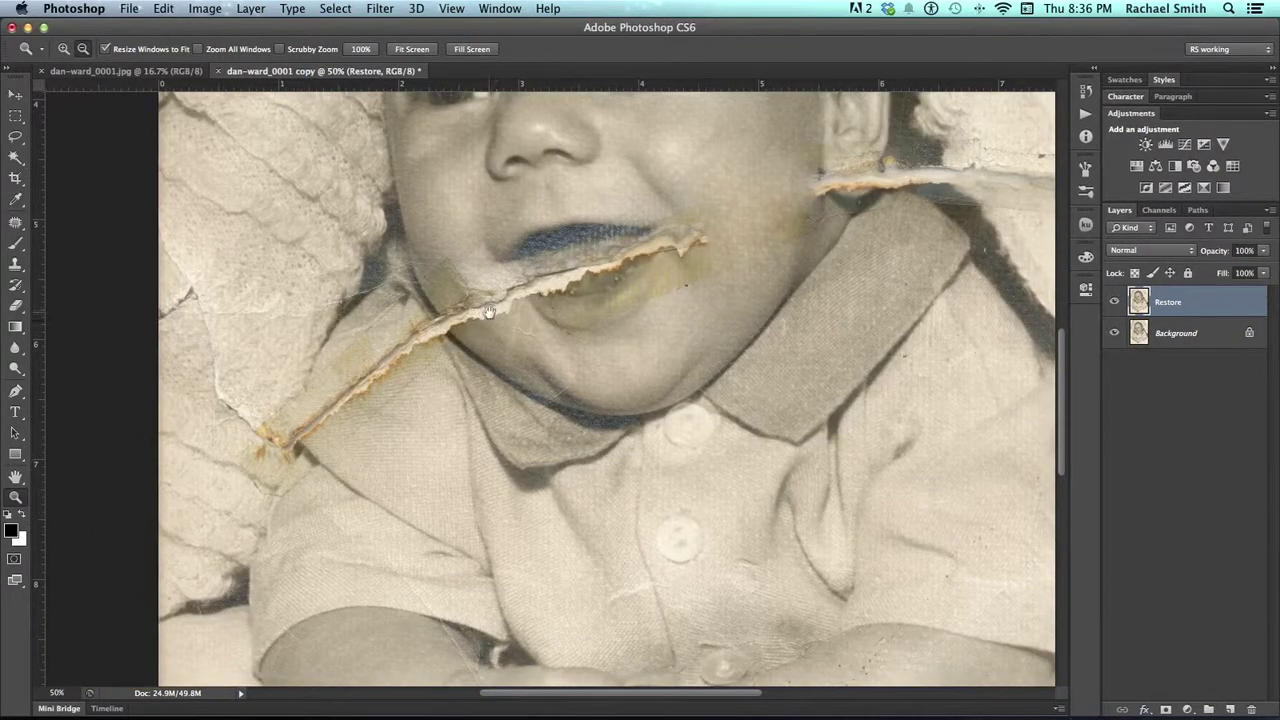
left_click_drag(489, 313, 472, 451)
left_click_drag(583, 341, 496, 398)
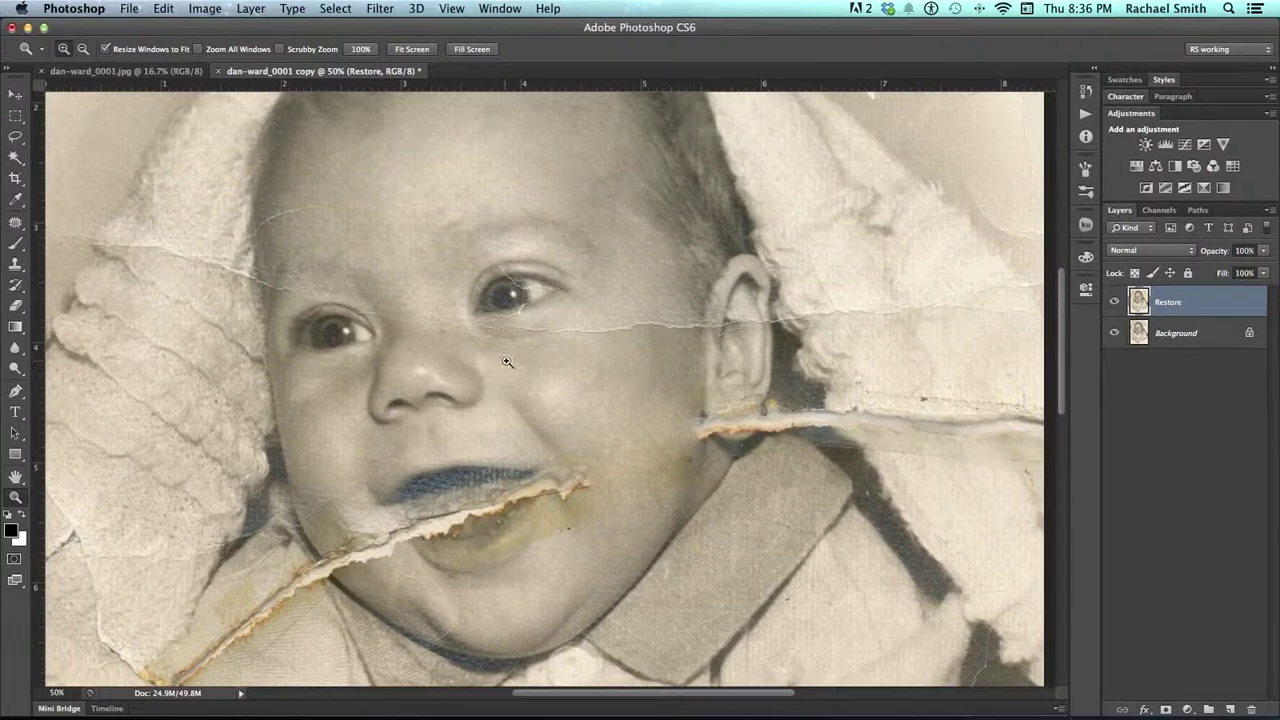
Step: Switch to the Spot Healing Brush and enlarge its brush to 50 px, checking the hardness and spacing settings
left_click(510, 356)
left_click_drag(527, 356, 499, 403)
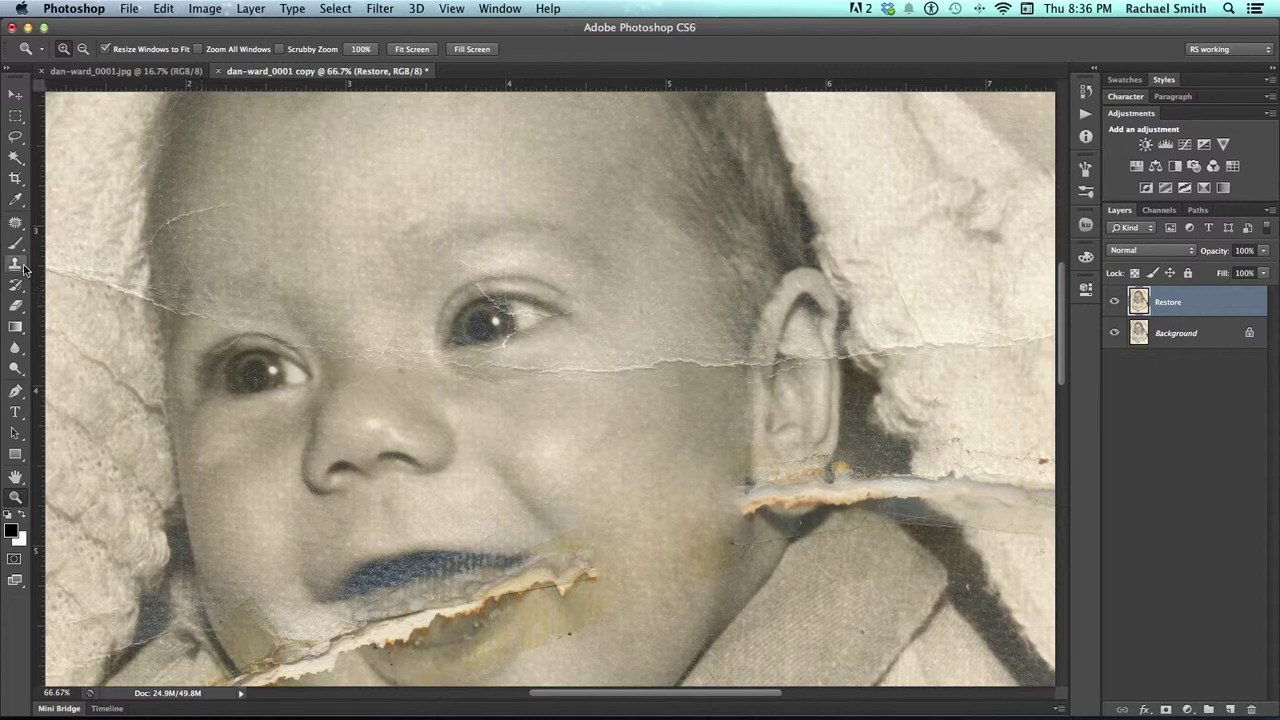
left_click(16, 223)
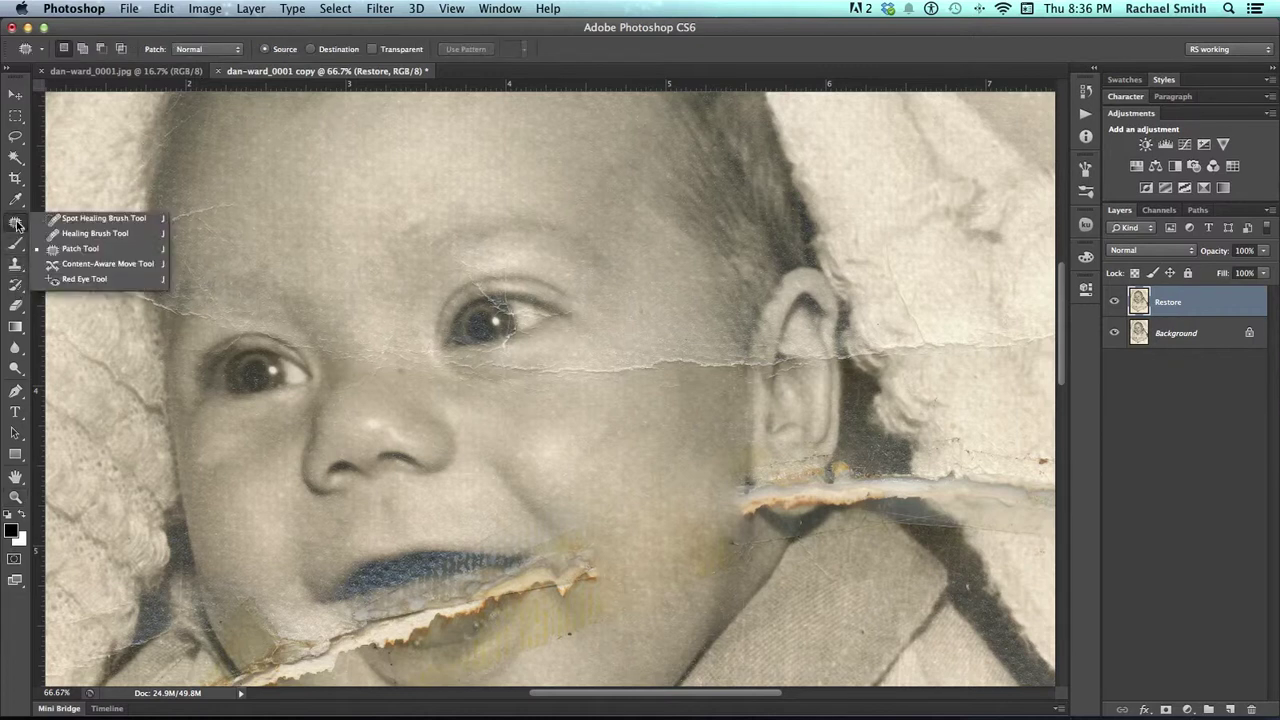
left_click(96, 220)
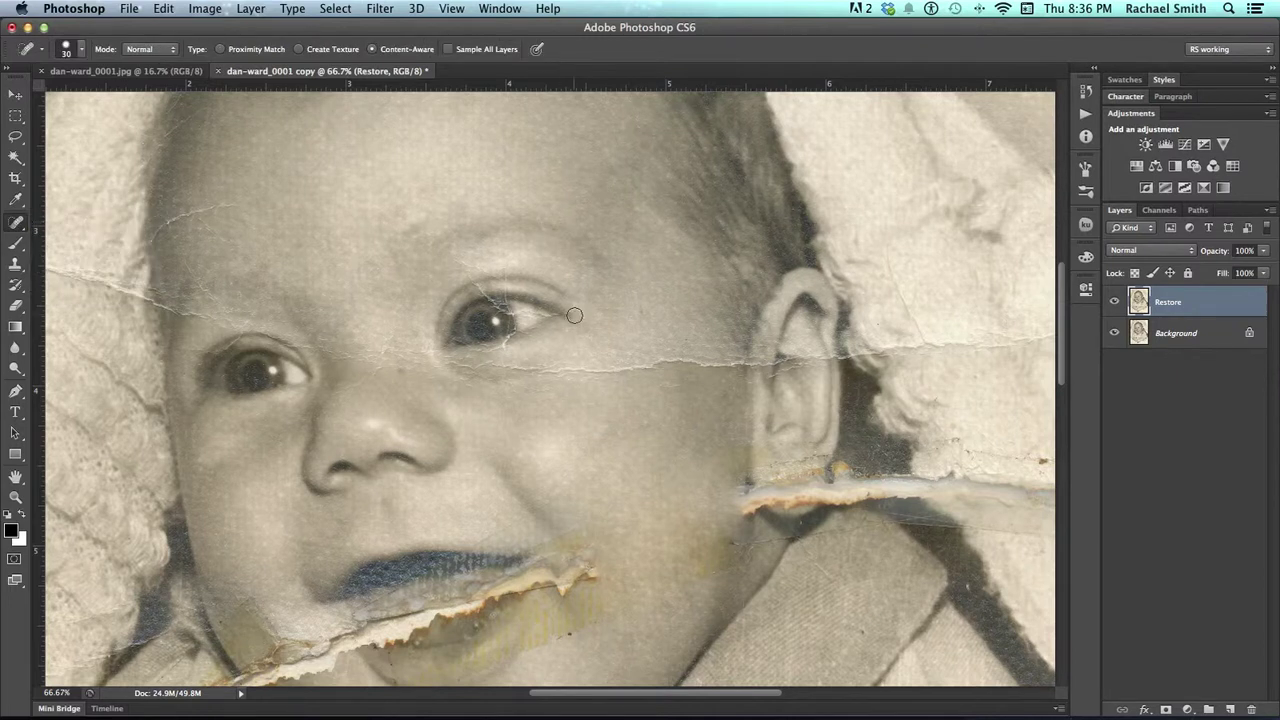
left_click_drag(616, 374, 536, 402)
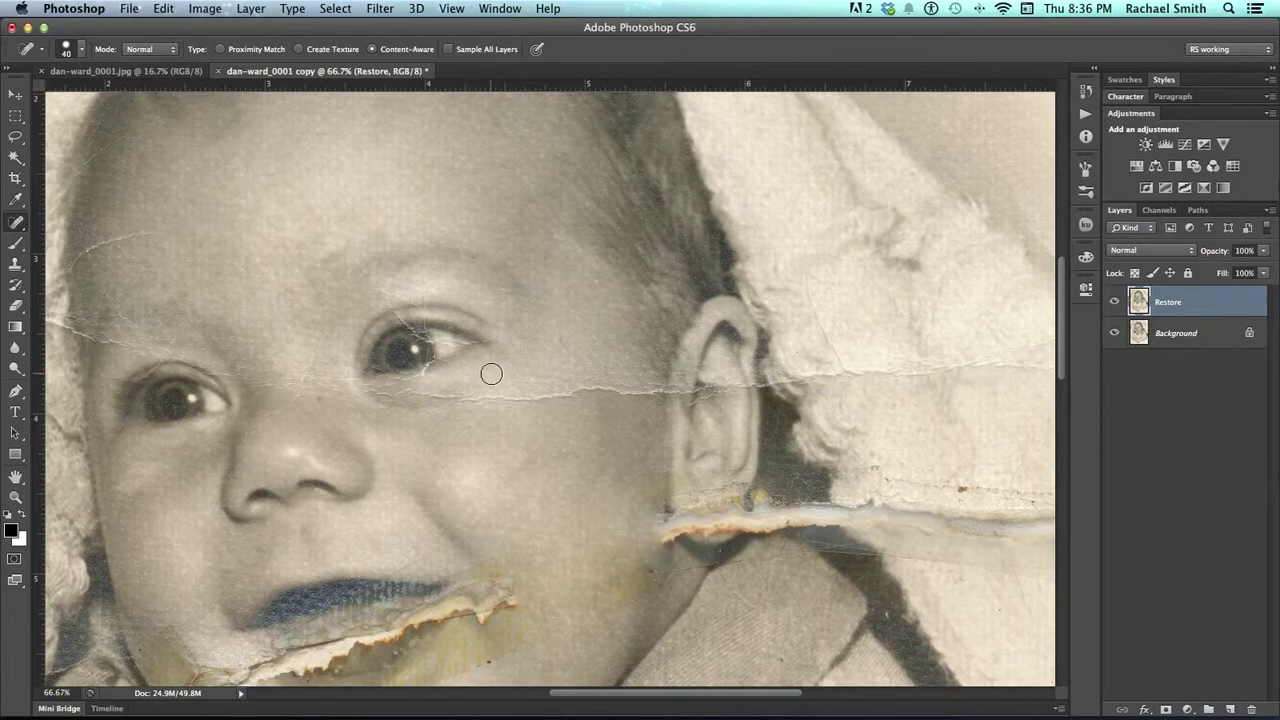
key("bracketright")
right_click(510, 367)
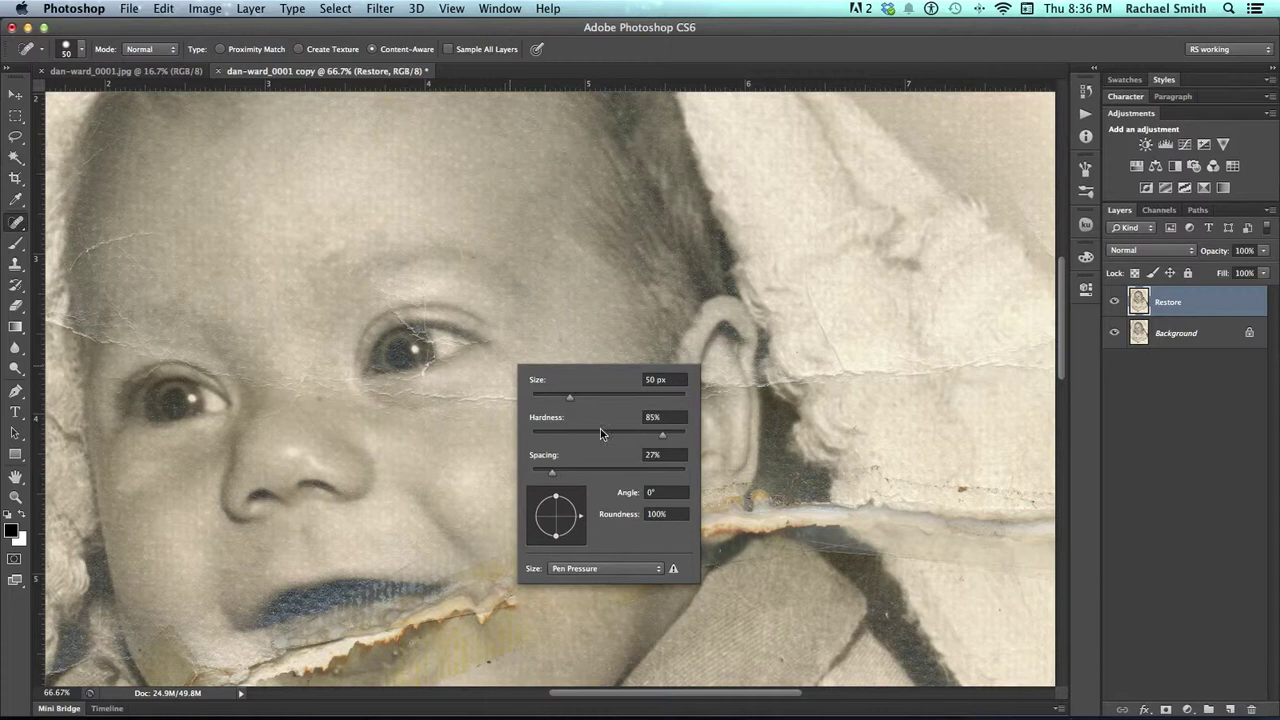
key("Return")
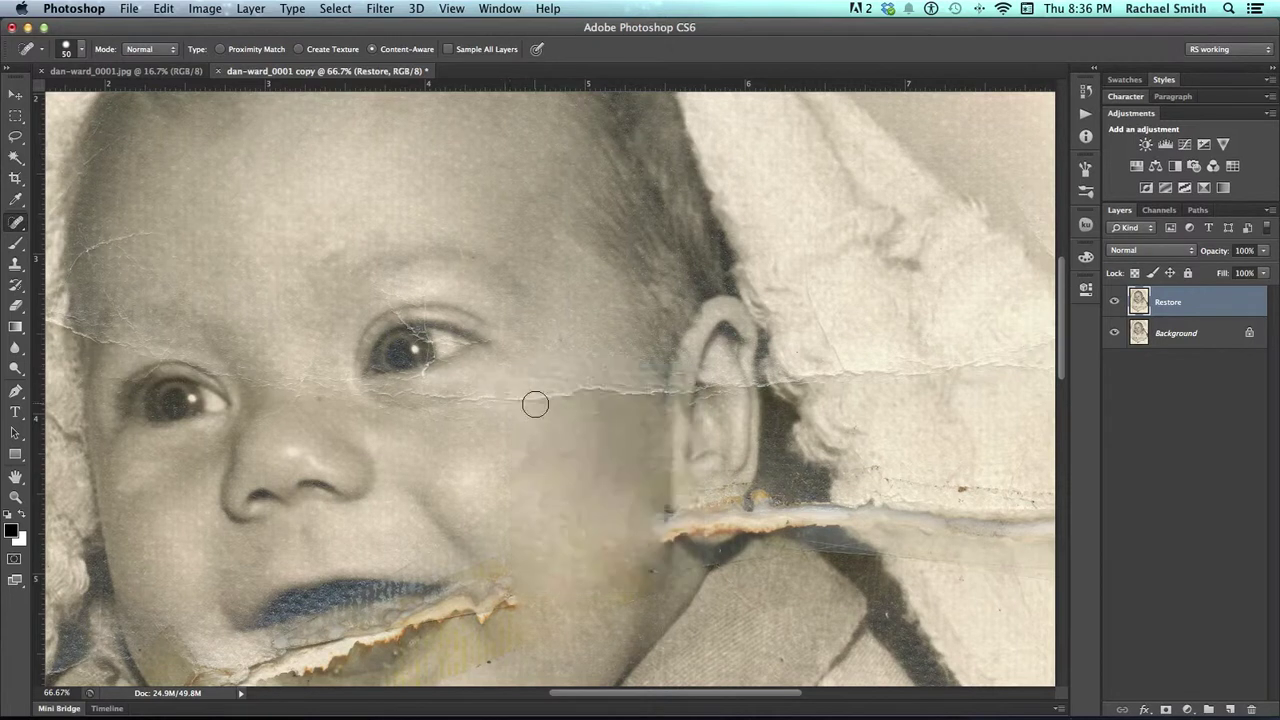
Step: Try to spot-heal the crease running across the cheek below the eye
mouse_move(503, 400)
left_mouse_down()
mouse_move(546, 409)
mouse_move(536, 323)
mouse_move(524, 385)
mouse_move(491, 400)
left_mouse_up()
scroll(463, 383, "down", 10)
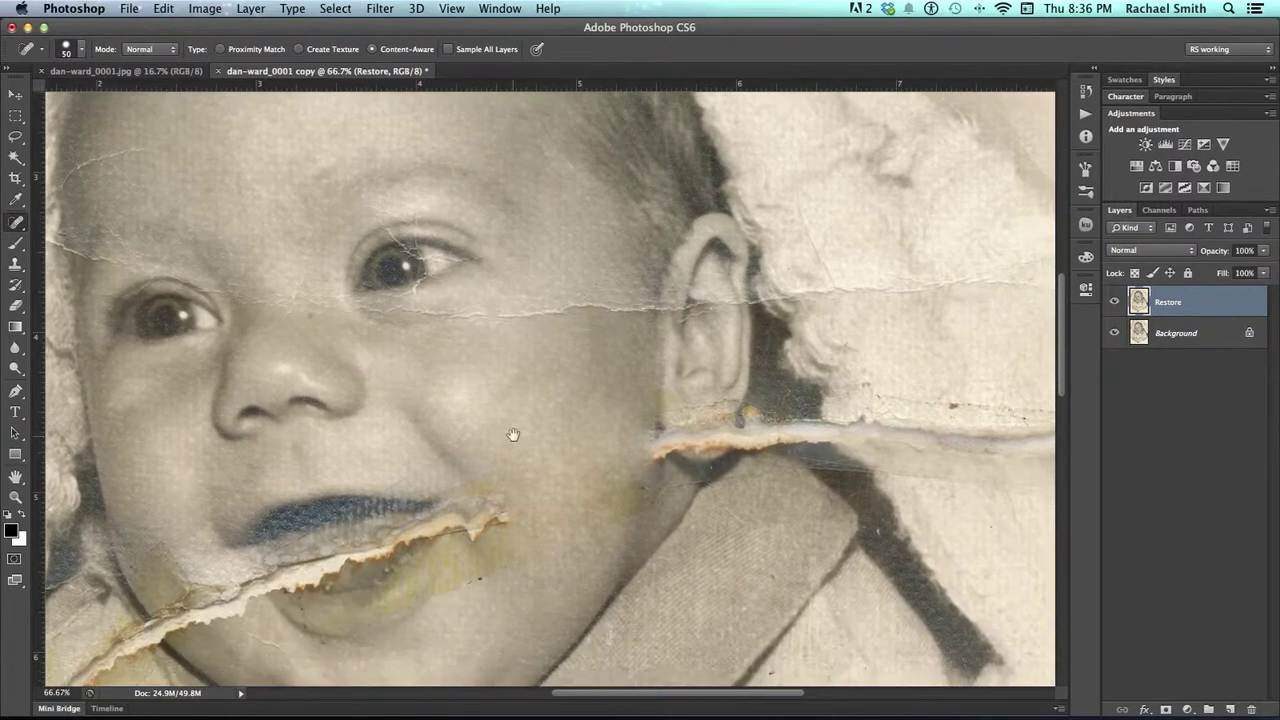
Step: Spot-heal the rust-coloured specks and the dark smudge on the upper and middle part of the forearm
scroll(478, 258, "down", 8)
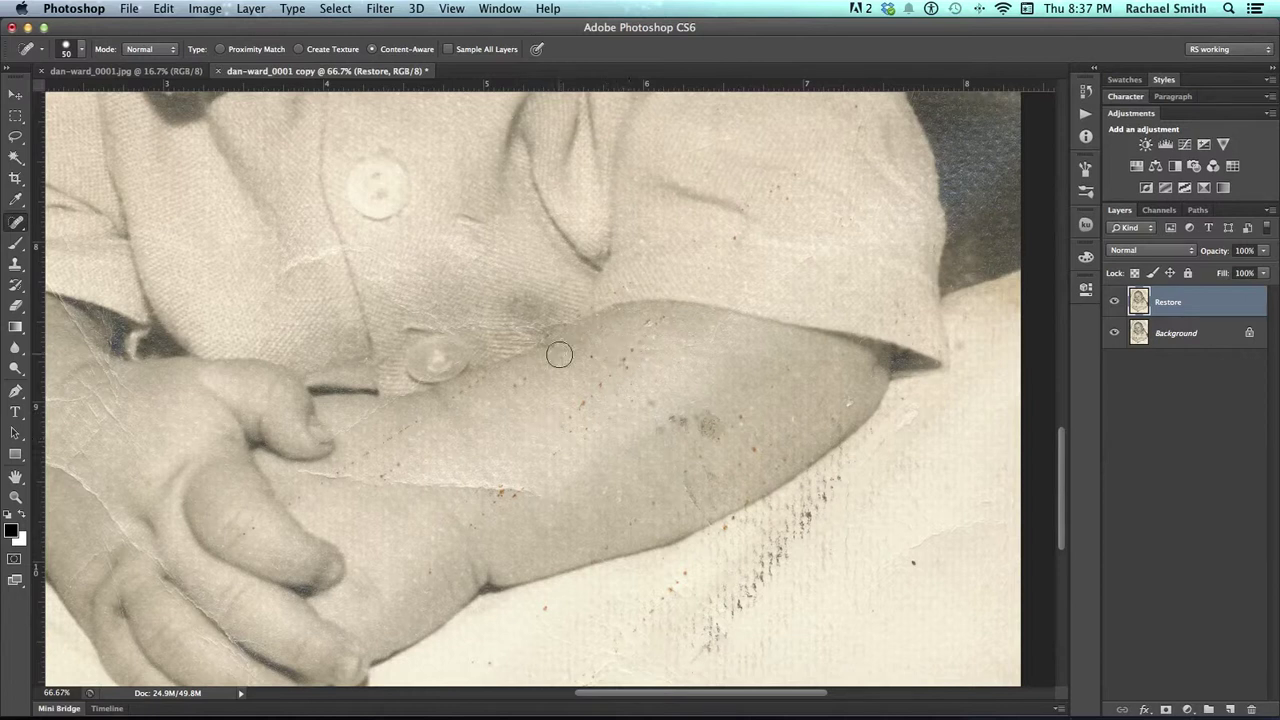
left_click(622, 357)
left_click(581, 405)
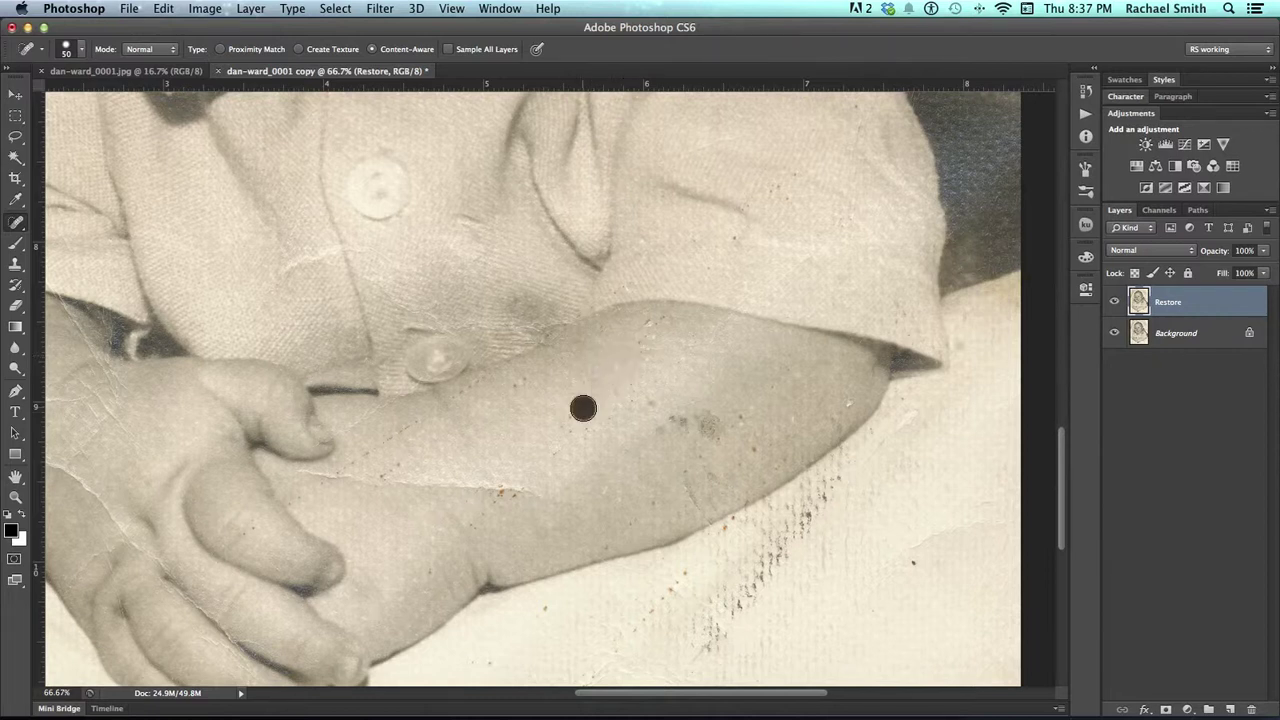
left_click(569, 421)
left_click(570, 438)
left_click(586, 436)
left_click_drag(662, 324, 642, 340)
mouse_move(648, 404)
left_mouse_down()
mouse_move(659, 438)
mouse_move(726, 435)
mouse_move(702, 415)
mouse_move(682, 464)
mouse_move(643, 480)
left_mouse_up()
Step: Try to spot-heal the marks at the end of the arm beside the sleeve cuff, and undo the stroke
scroll(660, 450, "down", 3)
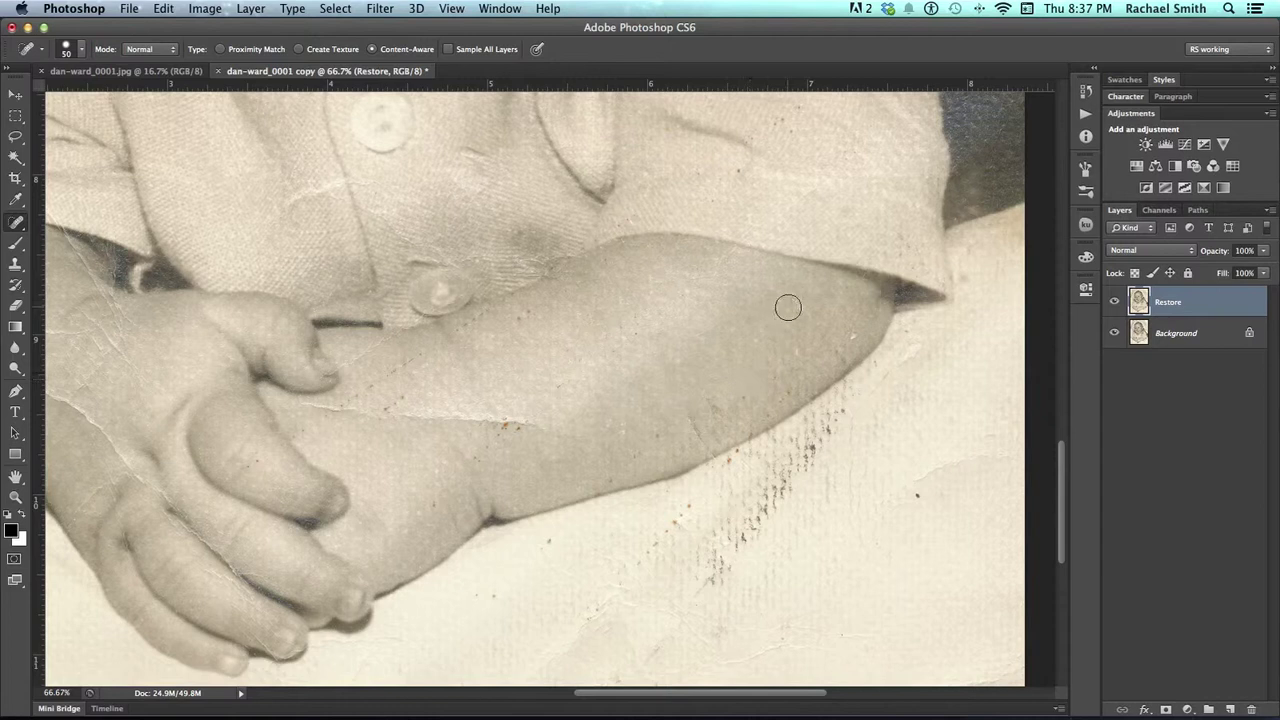
mouse_move(851, 333)
left_mouse_down()
mouse_move(749, 354)
mouse_move(784, 356)
left_mouse_up()
scroll(790, 352, "right", 3)
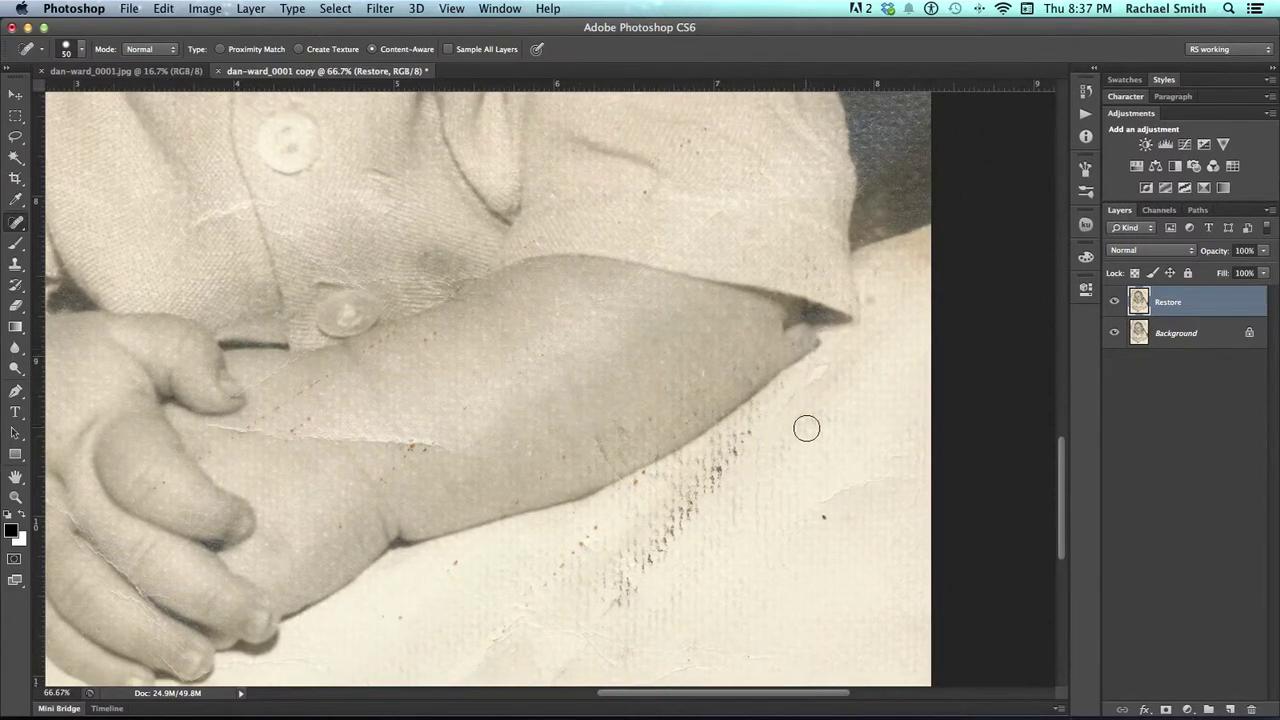
key("super+z")
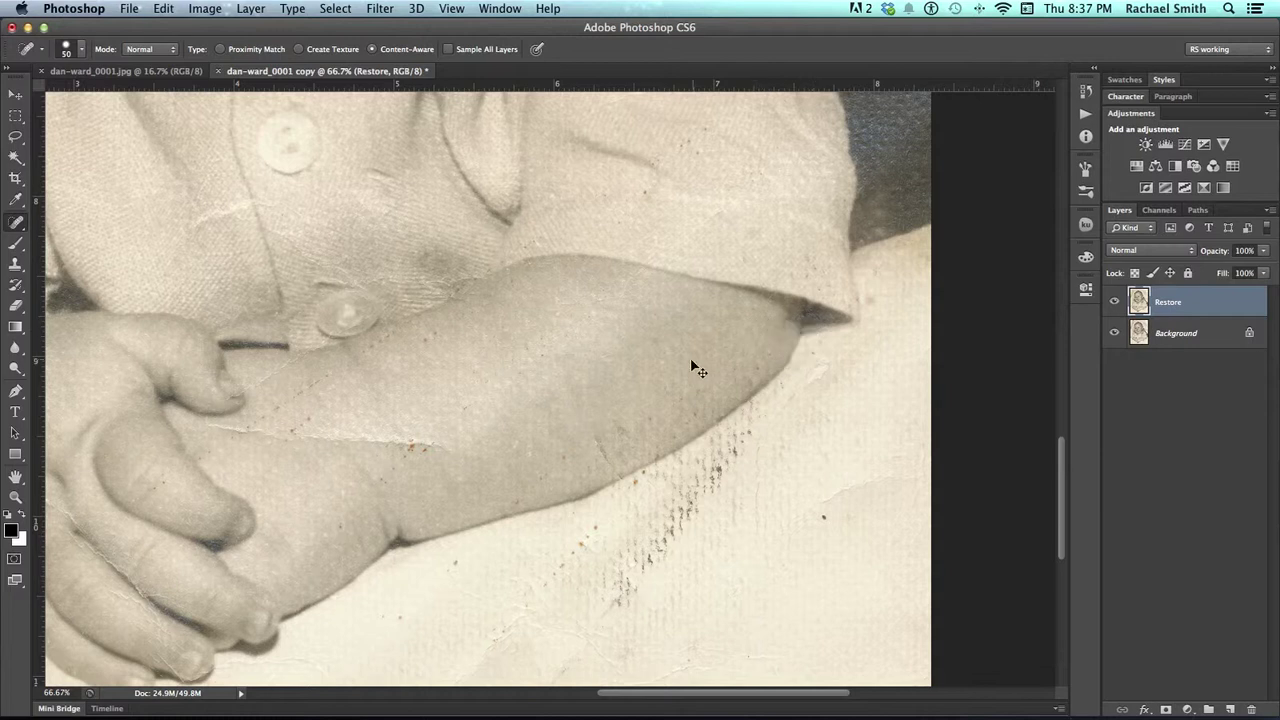
Step: Spot-heal the remaining specks and scratches near the forearm's lower edge and beside the lowest shirt button
mouse_move(563, 460)
left_mouse_down()
mouse_move(527, 468)
mouse_move(530, 482)
left_mouse_up()
mouse_move(603, 443)
left_mouse_down()
mouse_move(602, 466)
mouse_move(618, 427)
left_mouse_up()
scroll(520, 420, "left", 5)
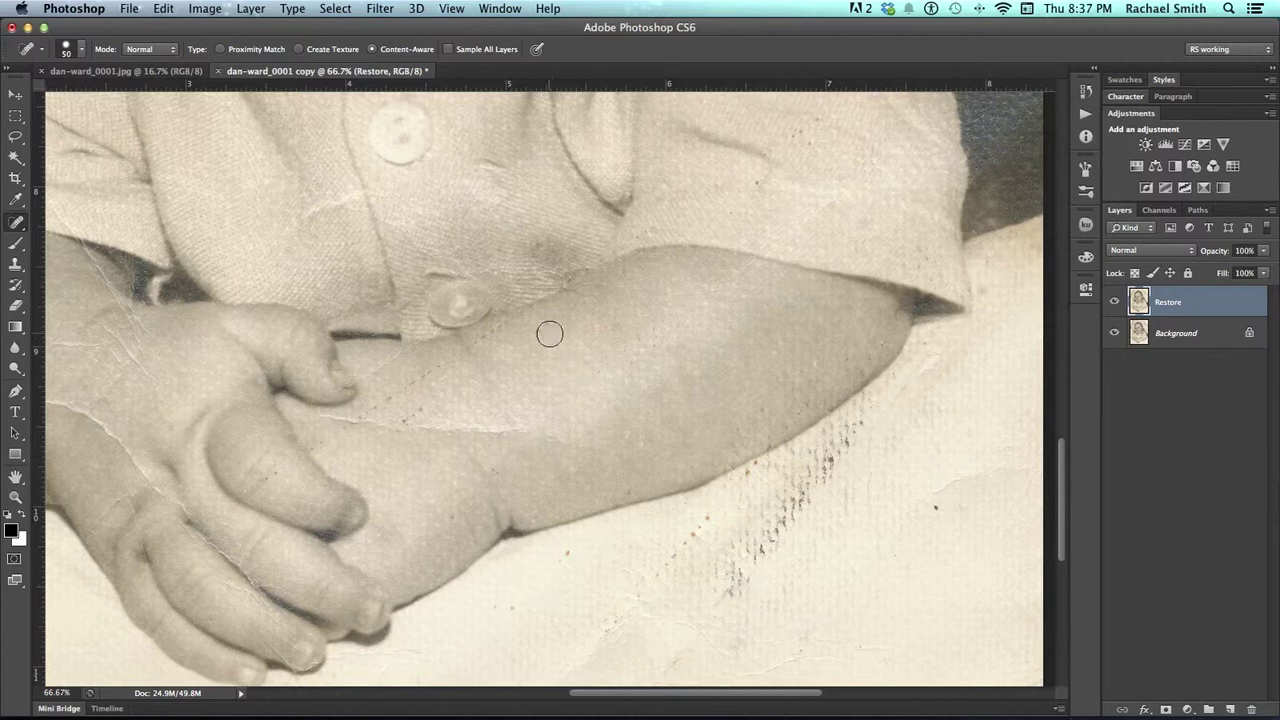
left_click_drag(515, 328, 488, 338)
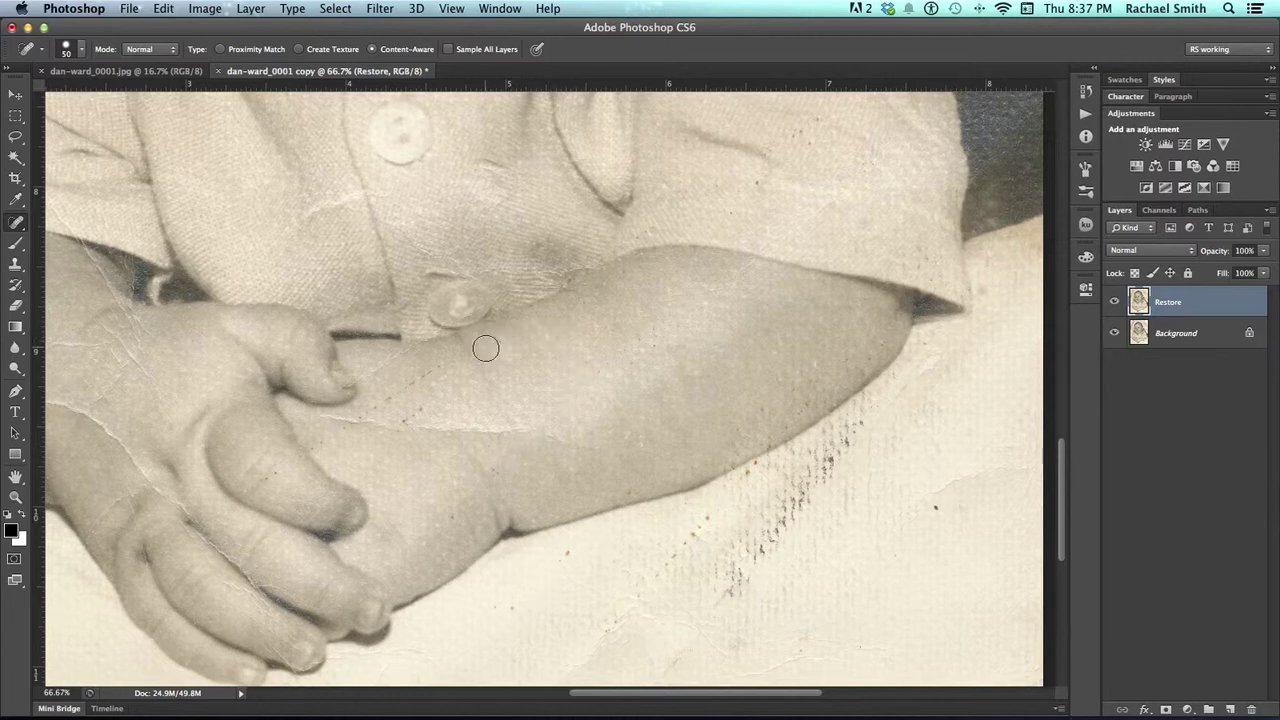
Step: Spot-heal the small specks and scratches on the wrist between the thumb and the lowest shirt button
left_click(439, 372)
left_click_drag(401, 388, 407, 386)
left_click_drag(455, 369, 456, 367)
left_click(464, 389)
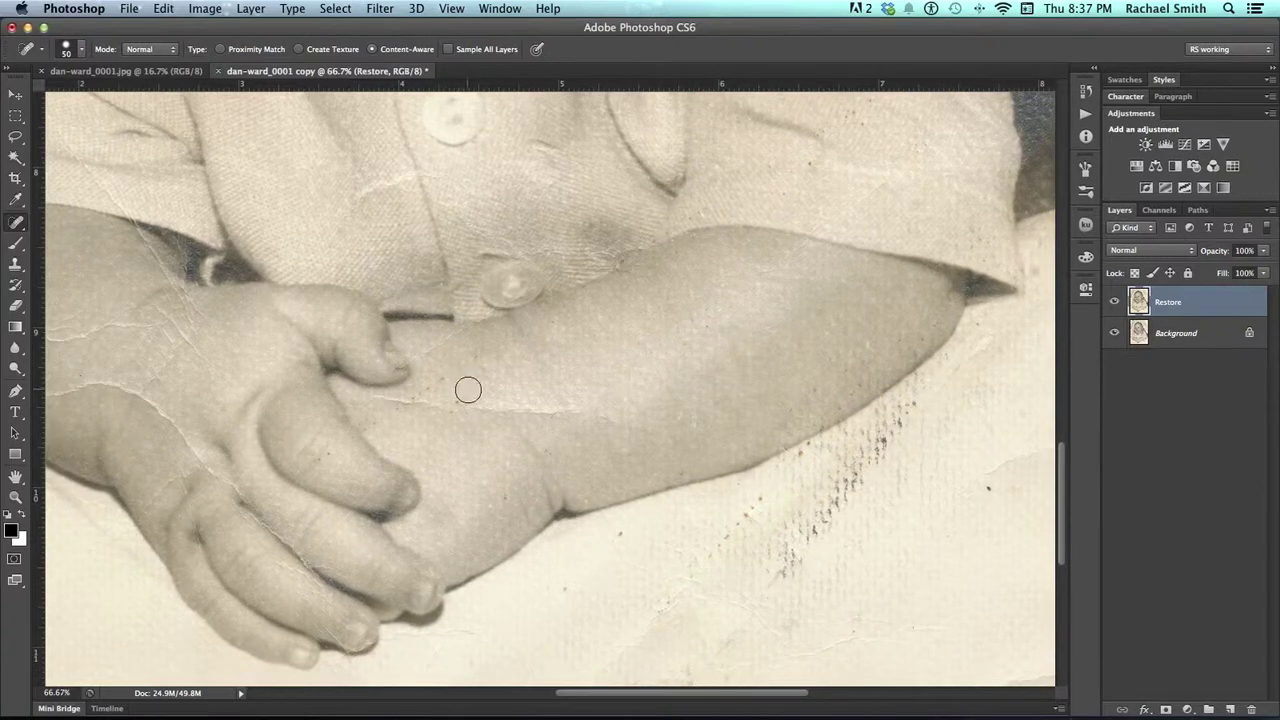
left_click(468, 389)
left_click(449, 381)
Step: Spot-heal the dark speck and the cluster of small spots on the shirt sleeve around the fabric fold
scroll(560, 366, "right", 5)
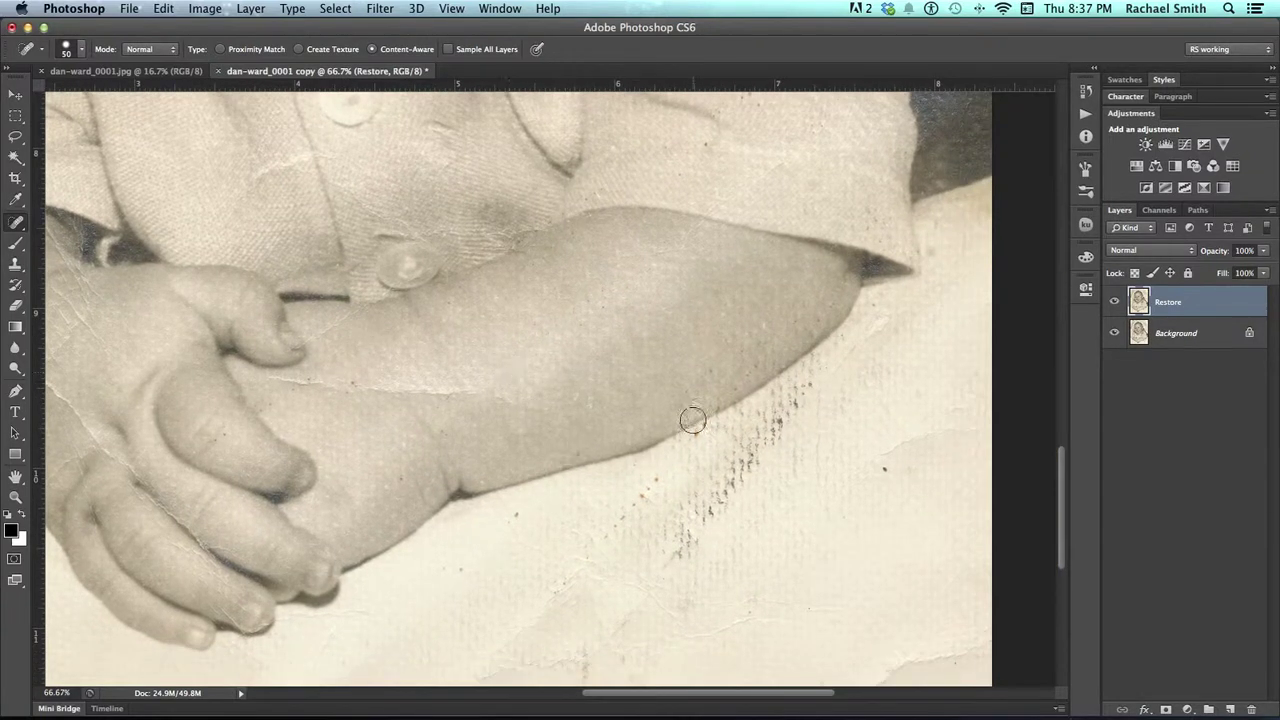
left_click_drag(656, 393, 619, 487)
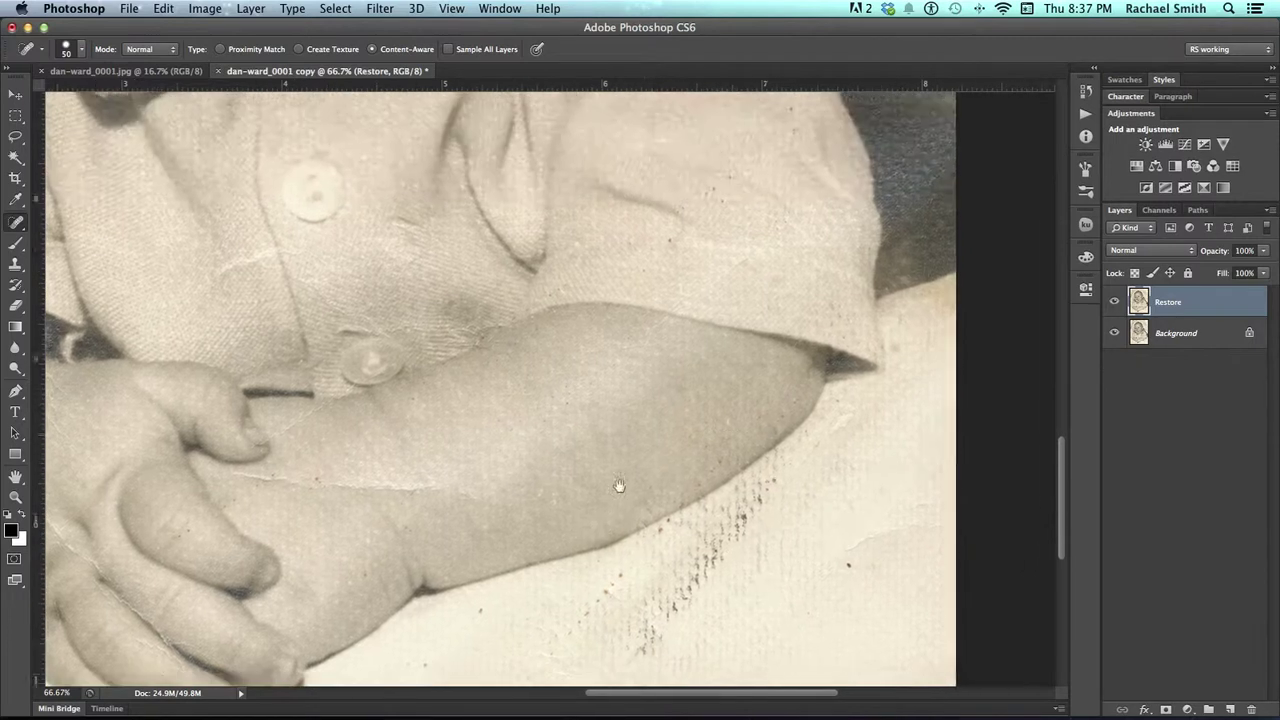
mouse_move(639, 277)
left_mouse_down()
mouse_move(646, 449)
mouse_move(671, 557)
left_mouse_up()
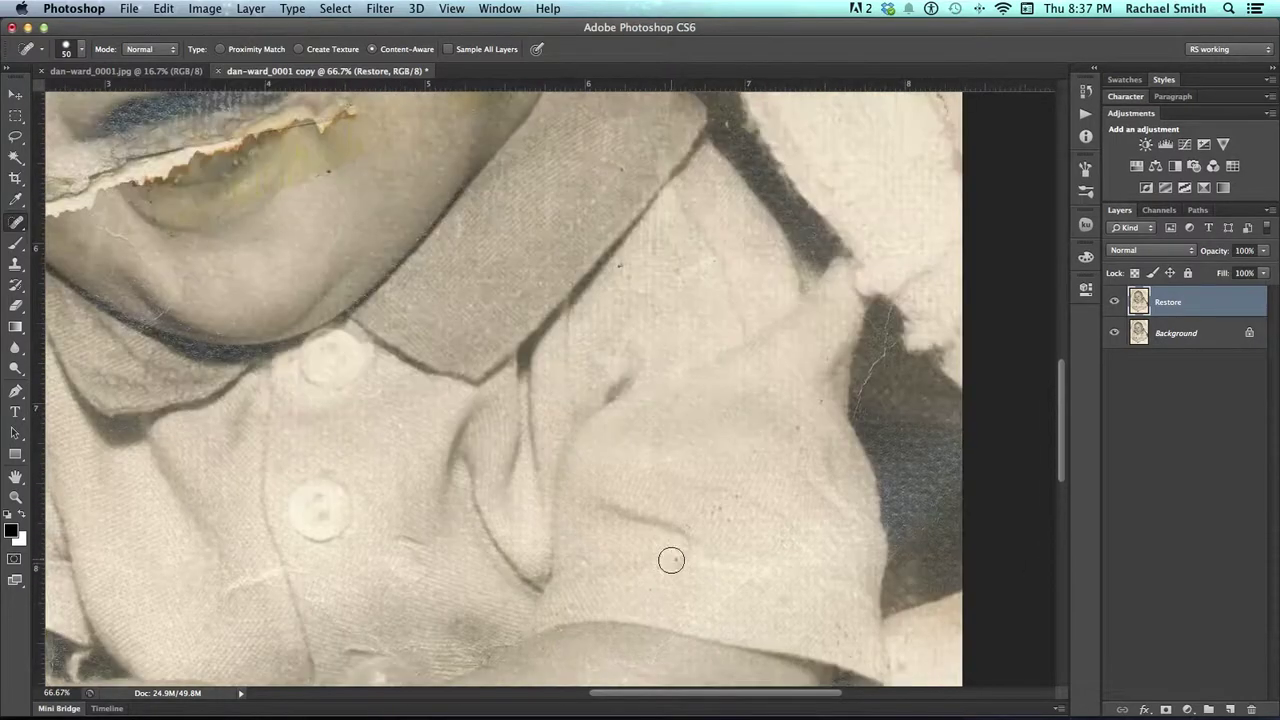
left_click(672, 558)
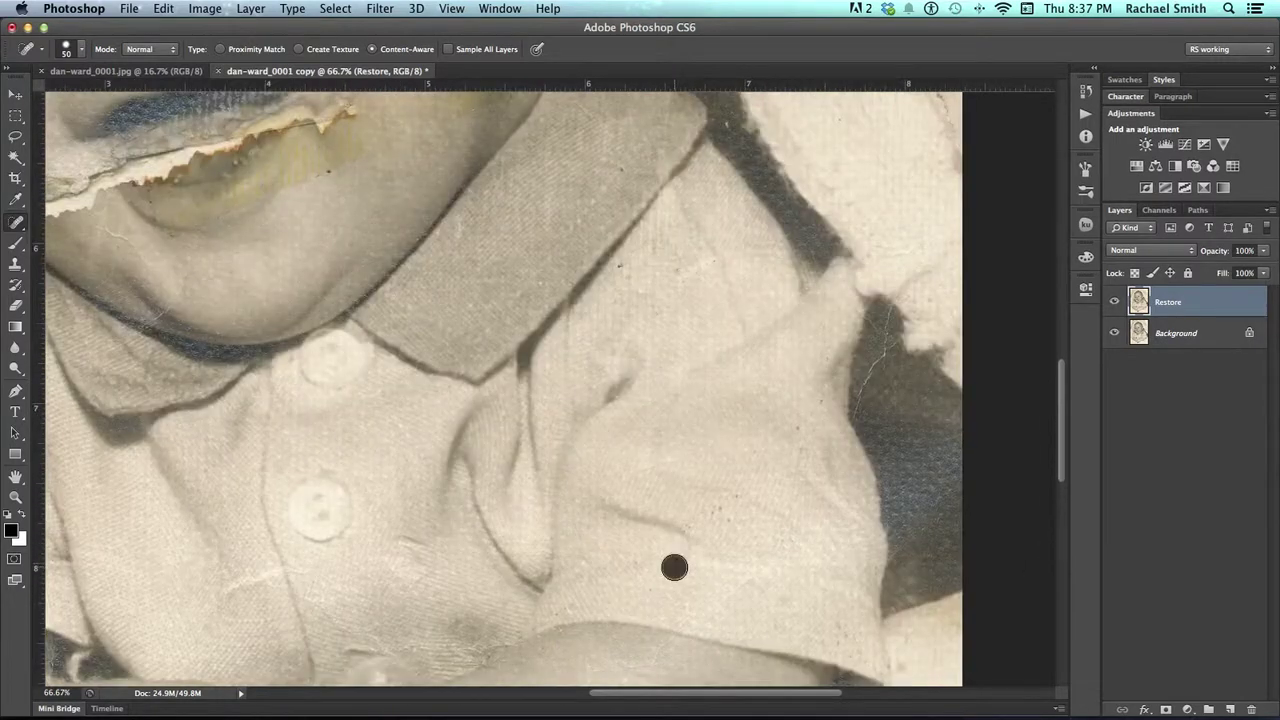
left_click(735, 506)
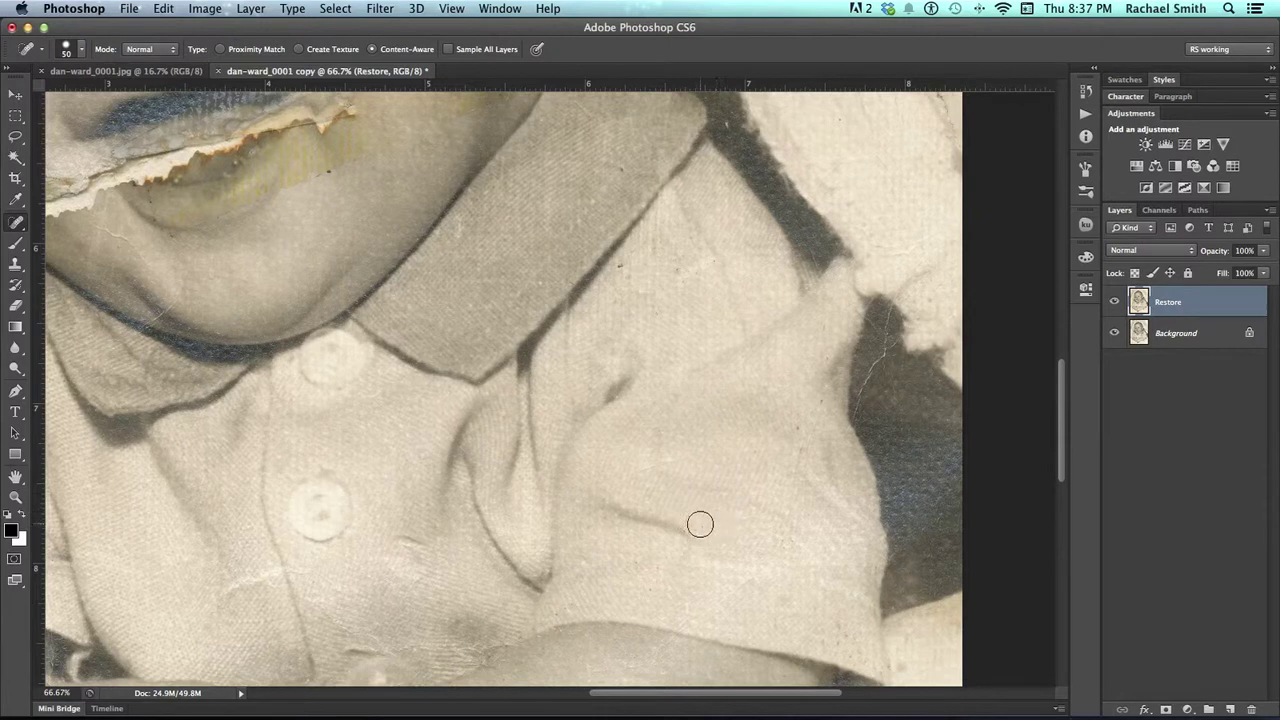
left_click(689, 517)
left_click(672, 545)
left_click_drag(678, 488, 612, 524)
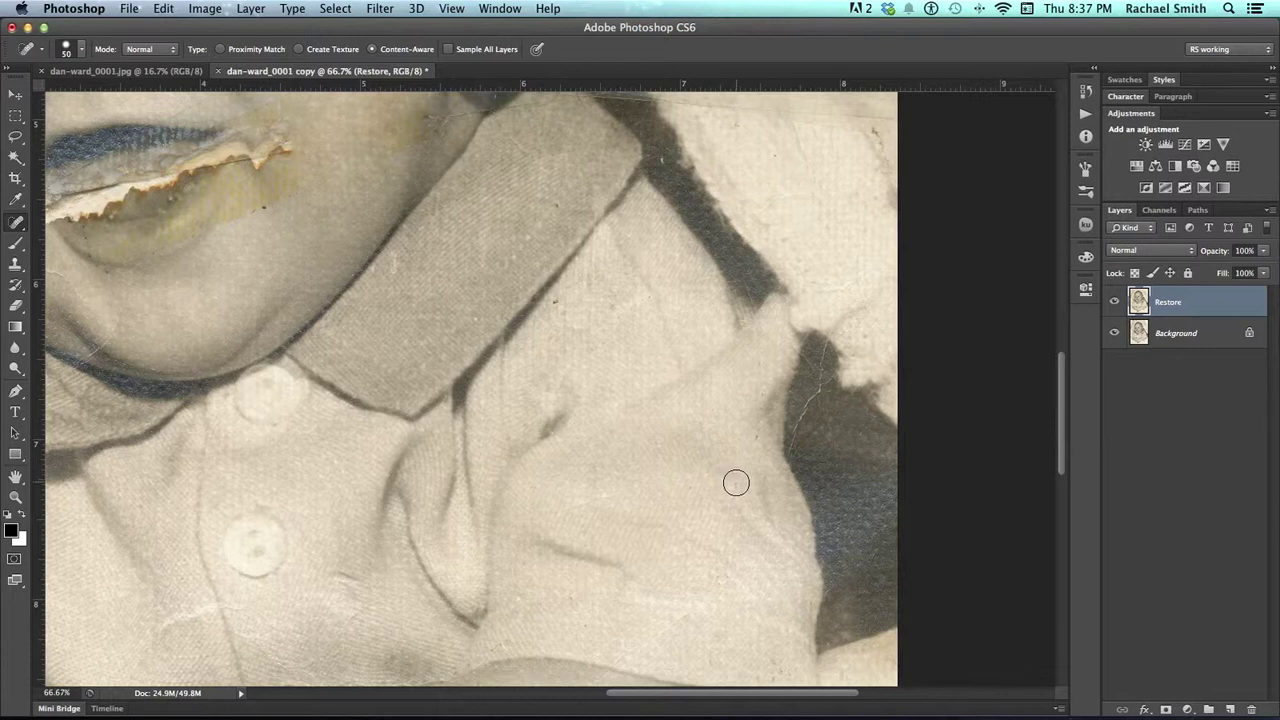
left_click_drag(686, 418, 700, 483)
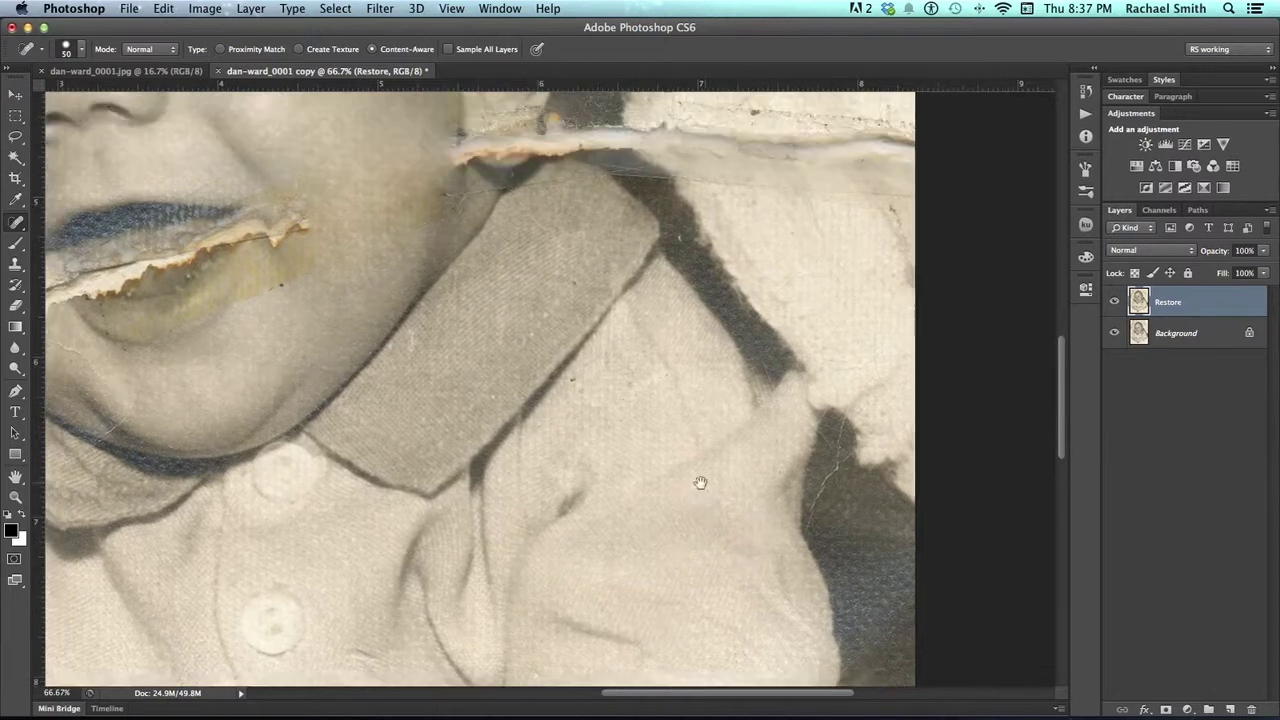
Step: Examine the crease across the eyes and ear and the torn area around the mouth at closer zoom
key("z")
left_click(614, 388, "alt")
left_click_drag(530, 419, 709, 634)
left_click_drag(685, 451, 646, 537)
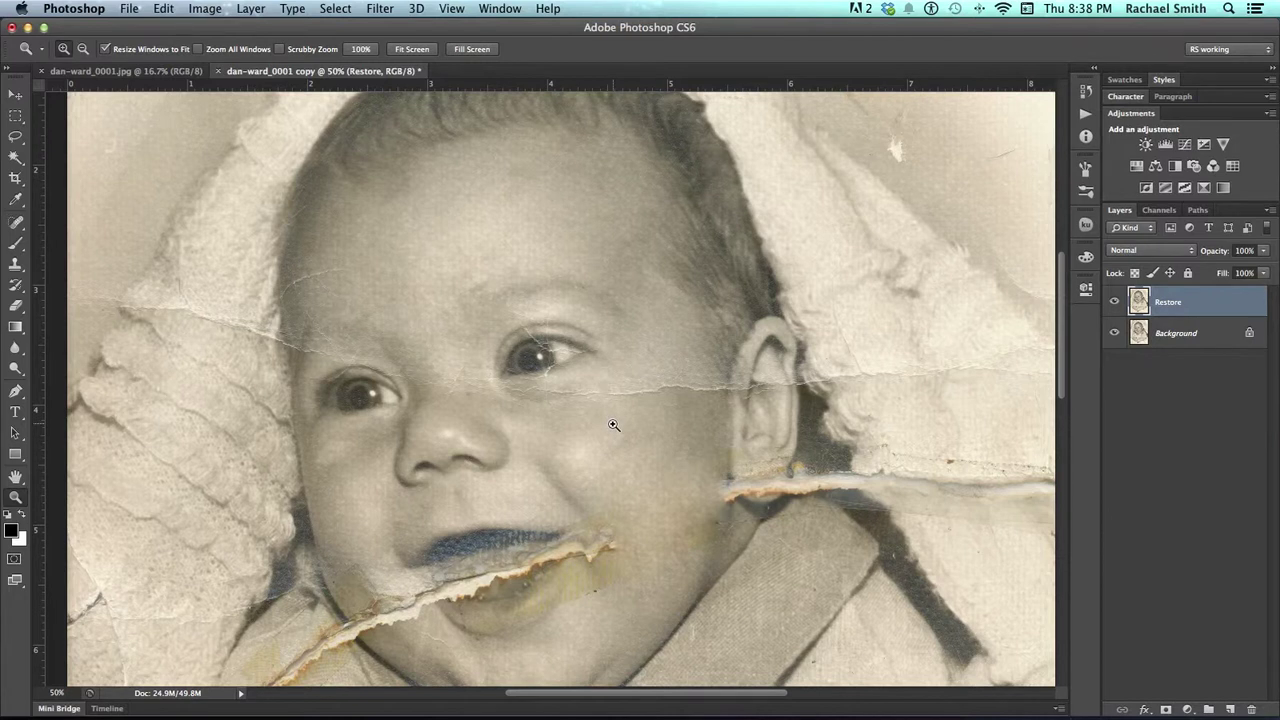
left_click_drag(549, 390, 585, 394)
left_click(570, 378)
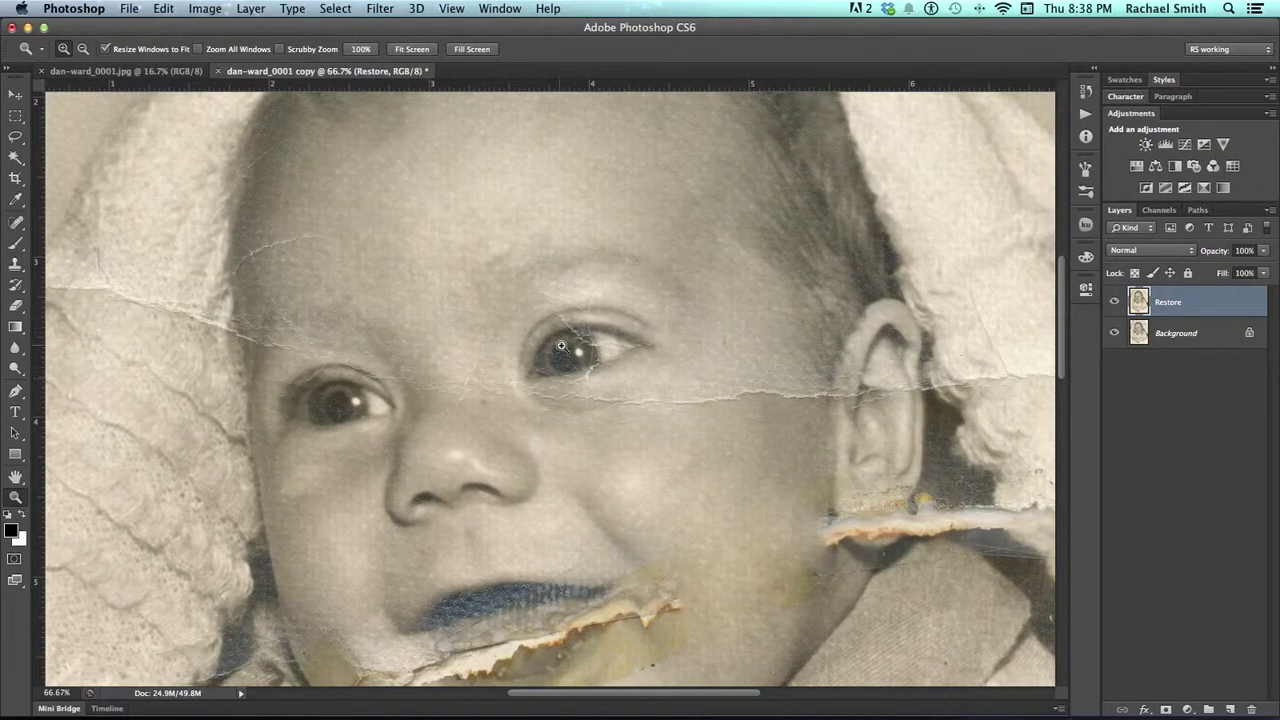
left_click_drag(731, 416, 650, 418)
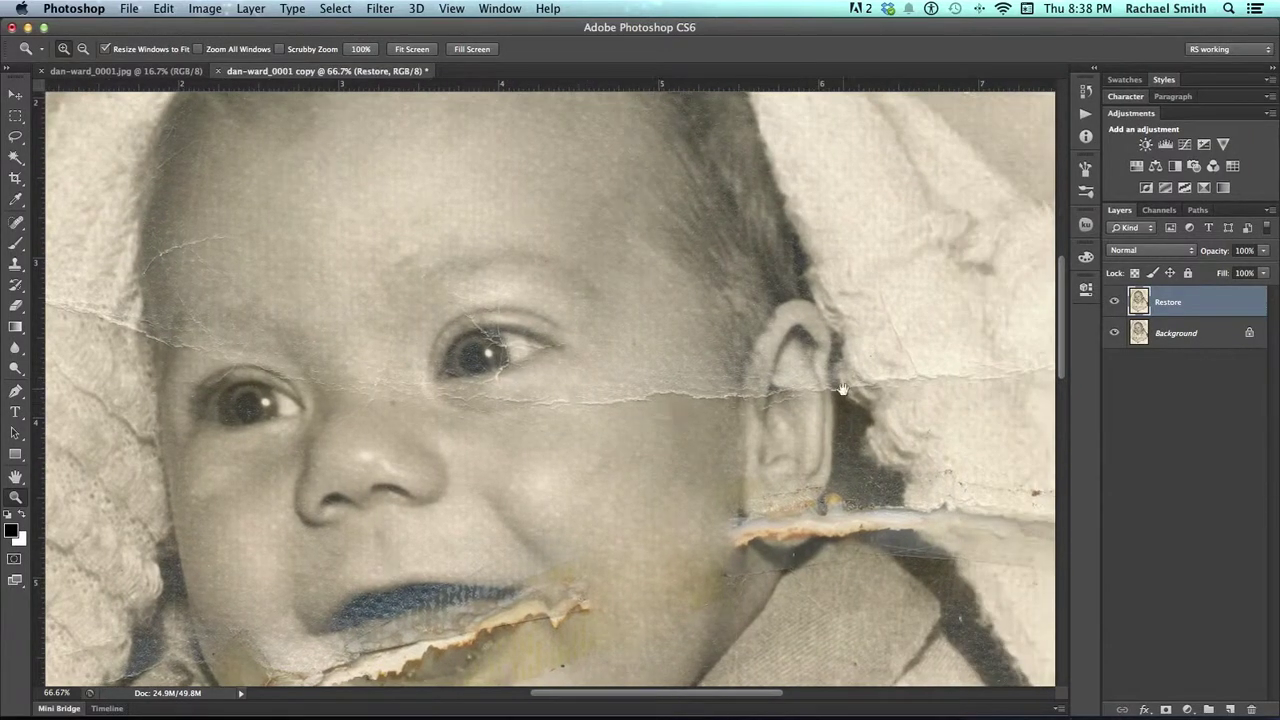
left_click_drag(412, 339, 690, 333)
left_click_drag(216, 362, 222, 210)
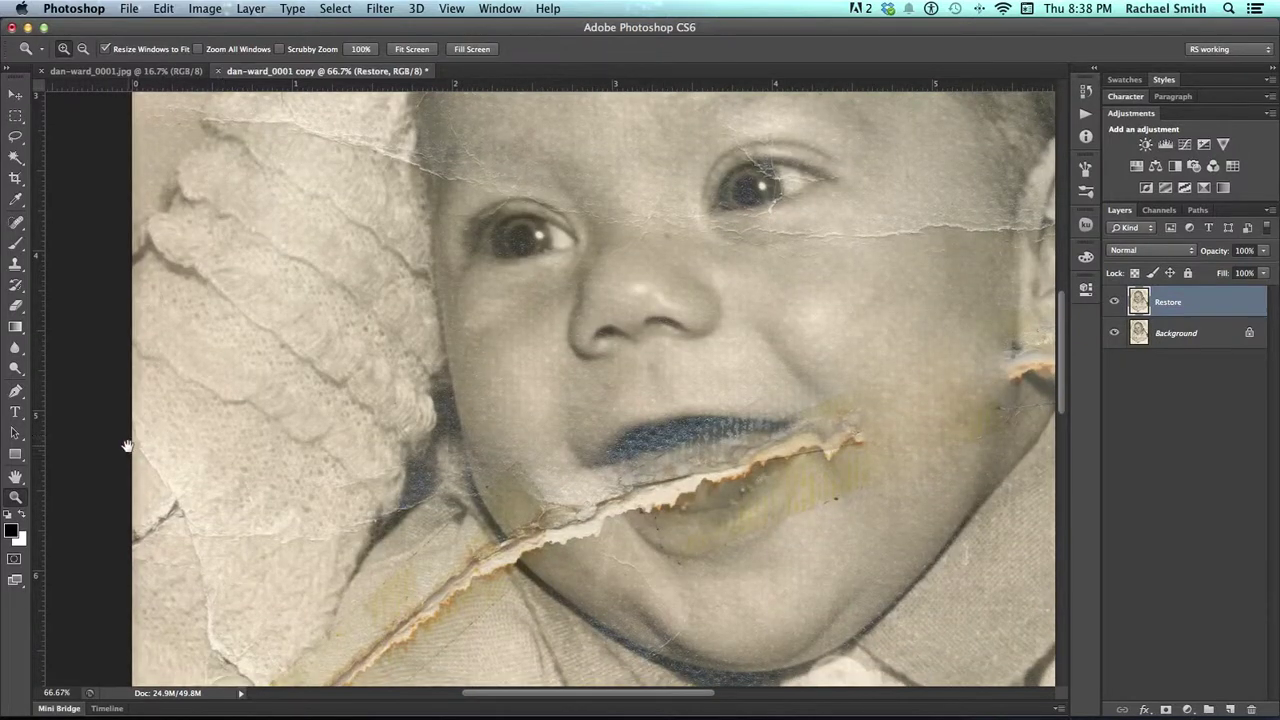
Step: Switch to the Patch tool and patch the white crease running down the blanket toward the end of the tear
left_click_drag(281, 466, 437, 336)
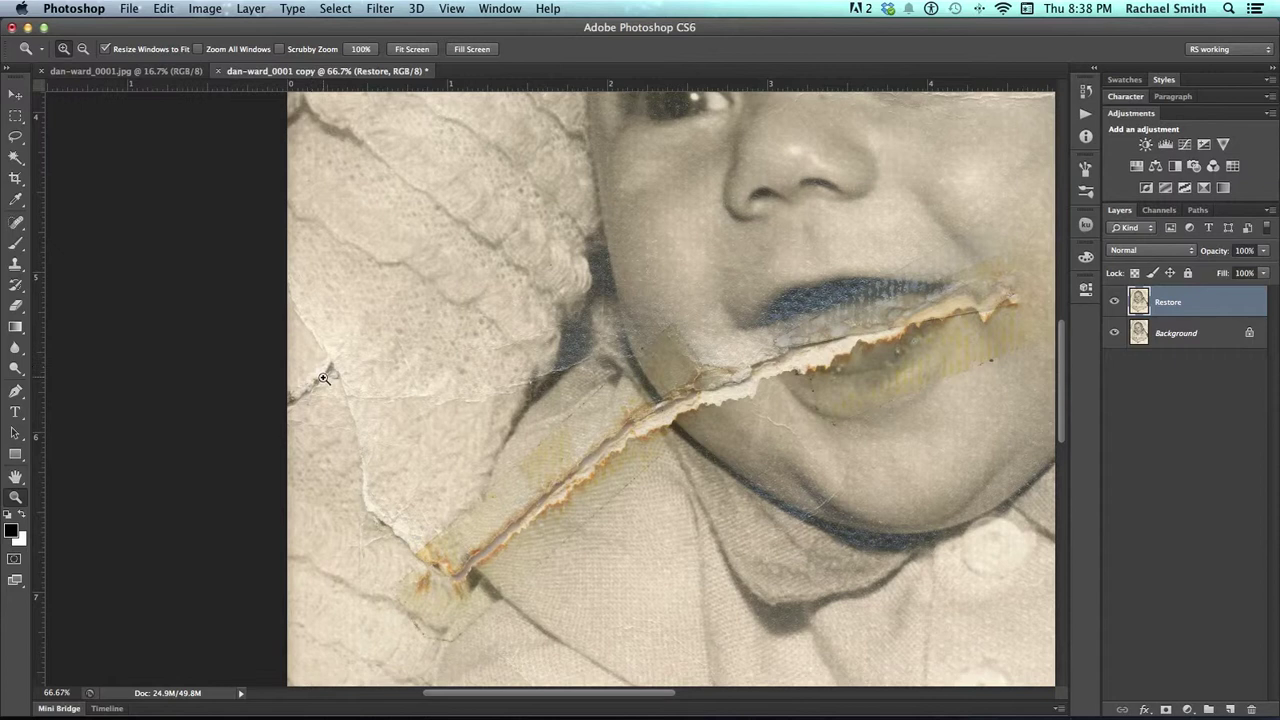
key("j")
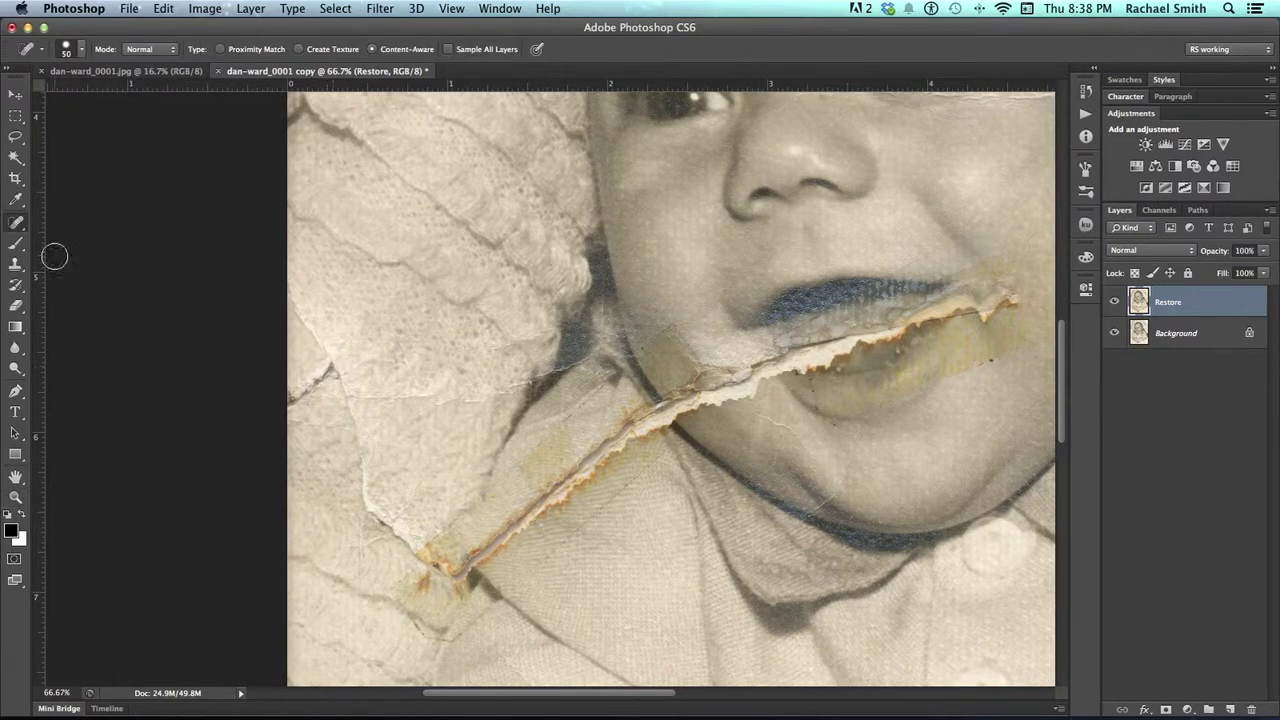
mouse_move(17, 222)
left_mouse_down()
mouse_move(55, 220)
mouse_move(78, 248)
left_mouse_up()
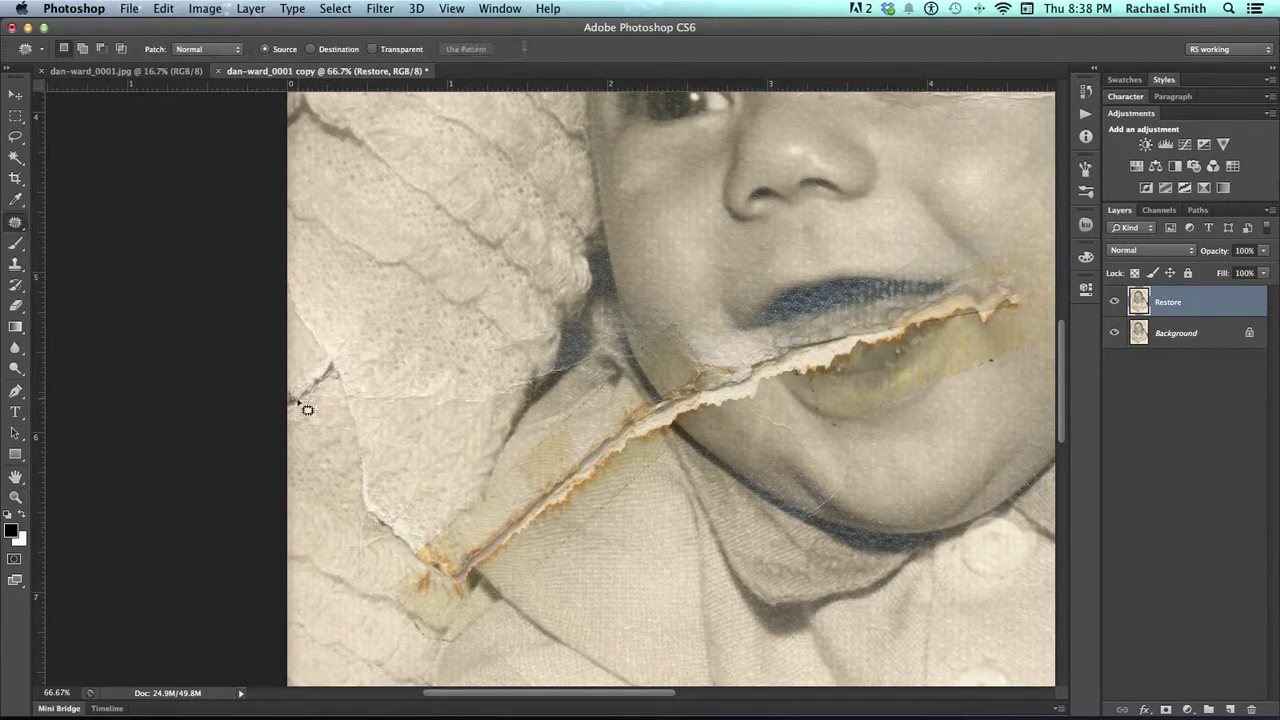
mouse_move(344, 380)
left_mouse_down()
mouse_move(332, 412)
mouse_move(360, 420)
mouse_move(382, 355)
left_mouse_up()
key("super+d")
mouse_move(375, 409)
left_mouse_down()
mouse_move(337, 443)
mouse_move(383, 417)
mouse_move(427, 341)
left_mouse_up()
key("super+d")
mouse_move(360, 457)
left_mouse_down()
mouse_move(389, 520)
mouse_move(397, 470)
mouse_move(423, 463)
mouse_move(429, 389)
mouse_move(386, 409)
mouse_move(427, 399)
mouse_move(406, 348)
mouse_move(405, 366)
left_mouse_up()
Step: Patch the faint horizontal crease crossing the blanket toward the baby's shoulder
mouse_move(484, 382)
left_mouse_down()
mouse_move(435, 393)
mouse_move(421, 422)
mouse_move(470, 419)
mouse_move(484, 392)
left_mouse_up()
left_click_drag(463, 394, 434, 355)
key("super+d")
left_click_drag(523, 465, 445, 501)
mouse_move(427, 419)
left_mouse_down()
mouse_move(407, 433)
mouse_move(428, 419)
mouse_move(405, 403)
mouse_move(451, 390)
mouse_move(335, 471)
left_mouse_up()
key("super+d")
Step: Patch a small marked area of the knitted blanket beside the dark crack at the photo's edge
left_click_drag(572, 446, 370, 500)
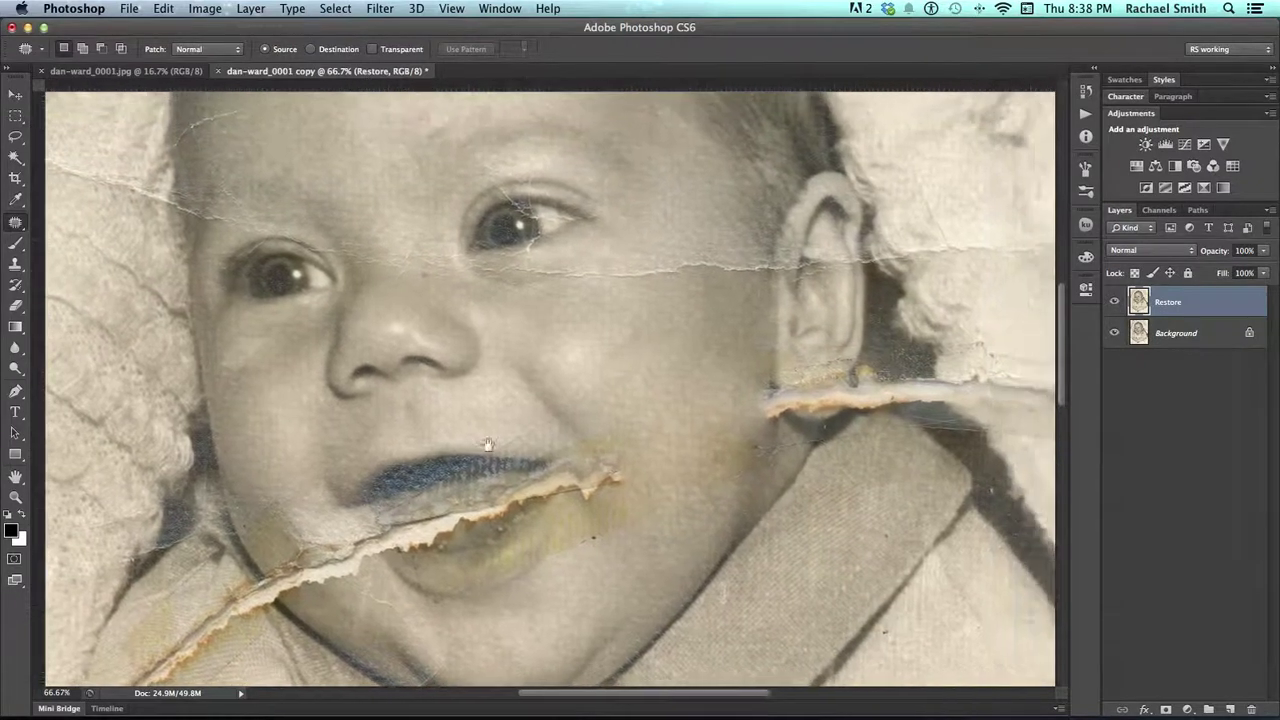
left_click_drag(525, 404, 429, 501)
scroll(306, 369, "left", 10)
scroll(306, 369, "up", 2)
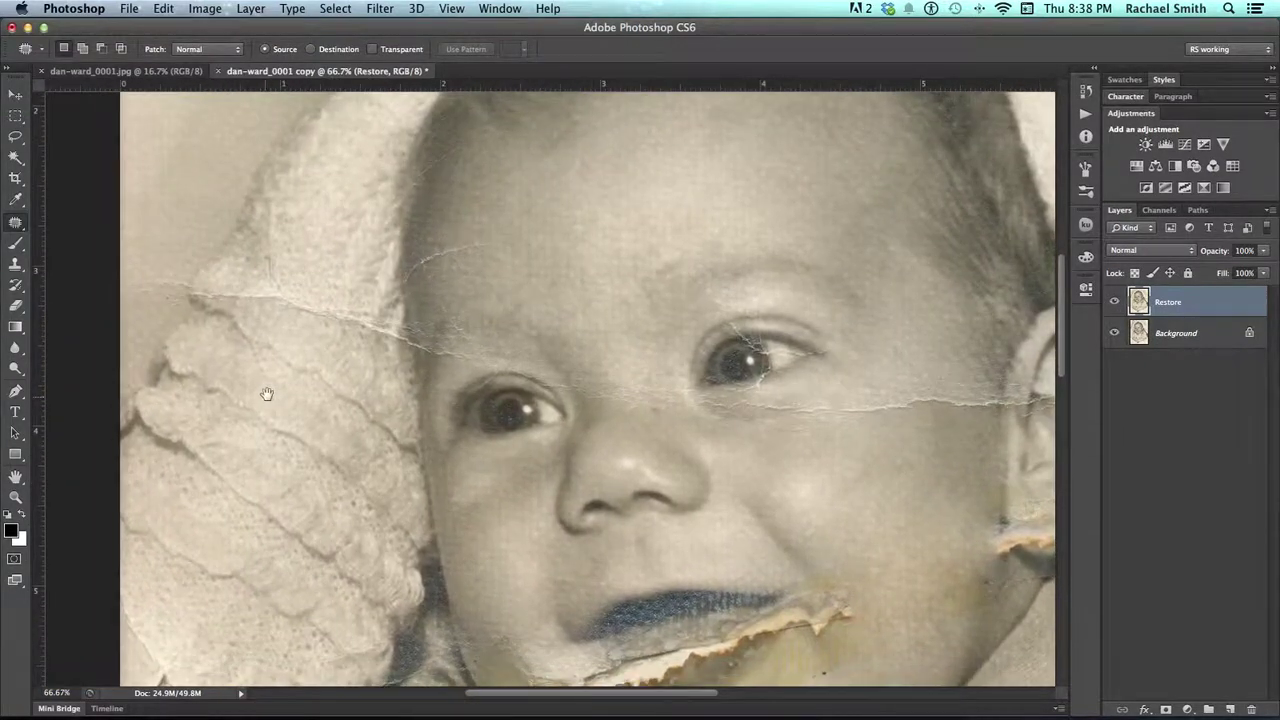
left_click_drag(267, 394, 330, 384)
key("z")
left_click(296, 434)
left_click_drag(331, 448, 338, 239)
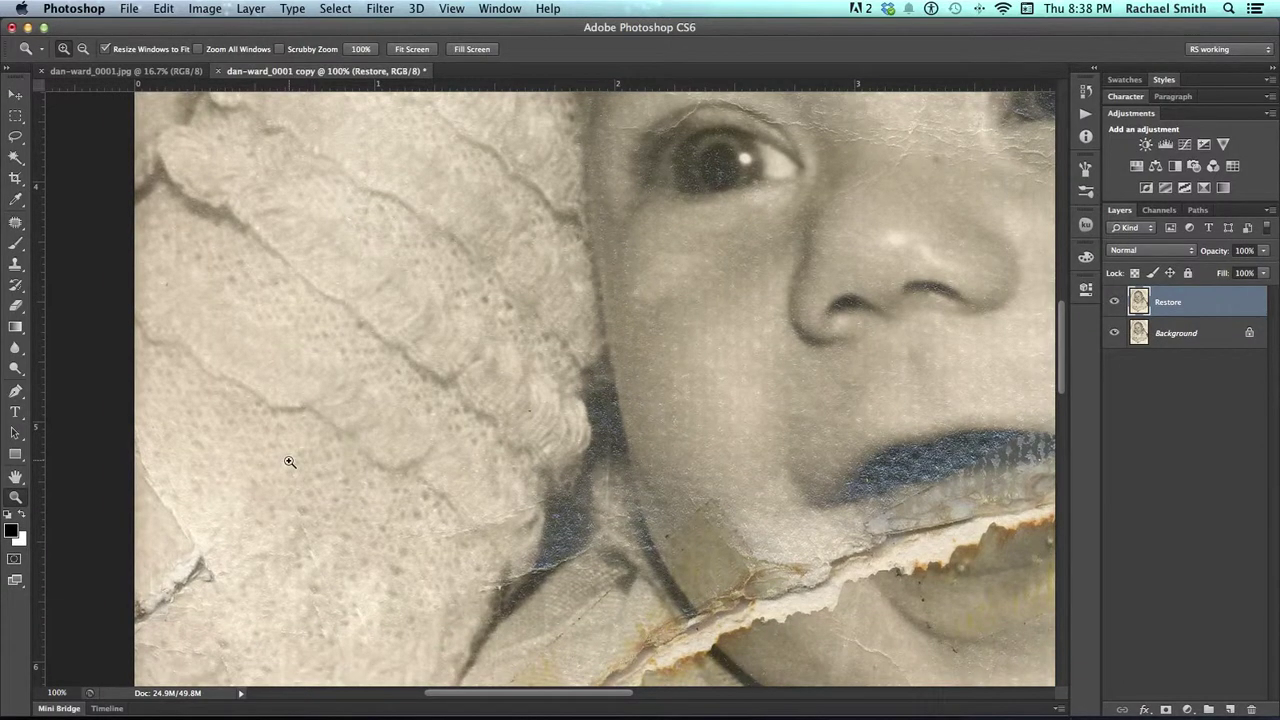
key("j")
mouse_move(280, 477)
left_mouse_down()
mouse_move(249, 473)
mouse_move(235, 494)
mouse_move(264, 499)
mouse_move(280, 467)
mouse_move(270, 488)
mouse_move(337, 506)
mouse_move(266, 506)
left_mouse_up()
key("super+d")
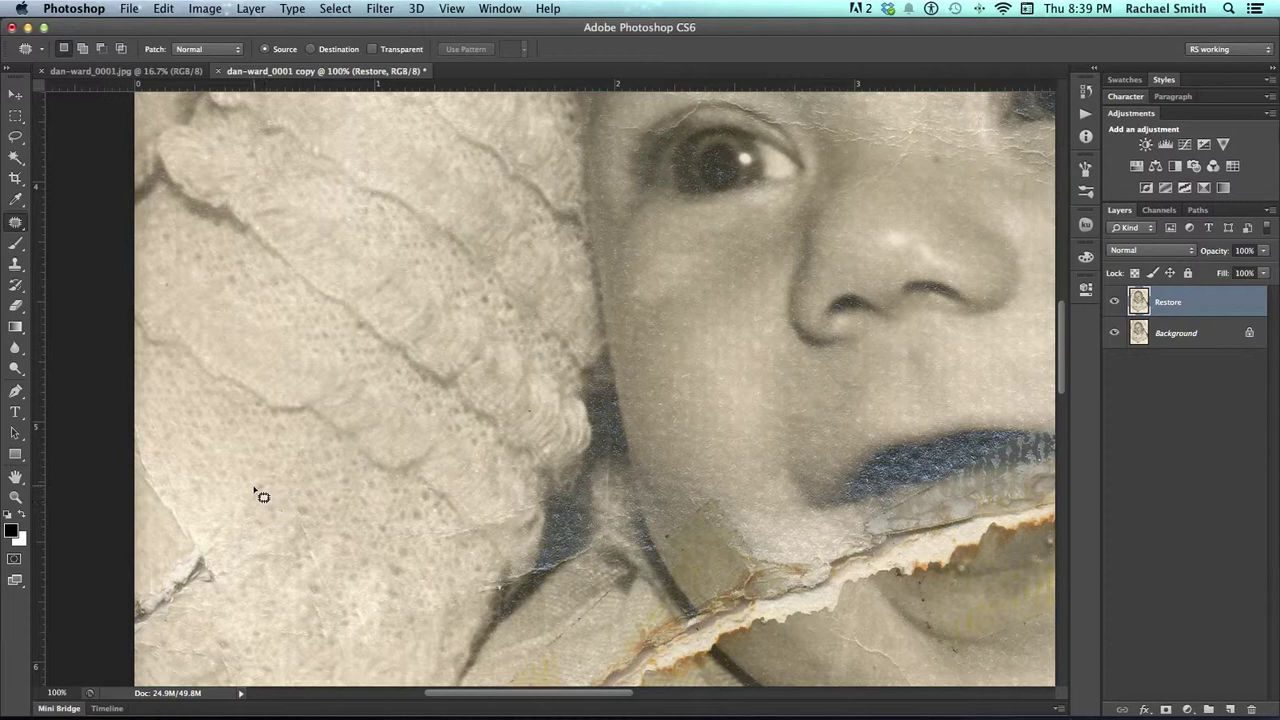
Step: Examine the large tear across the shoulder, chin and mouth and the one below the ear at several zoom levels
left_click_drag(262, 513, 217, 397)
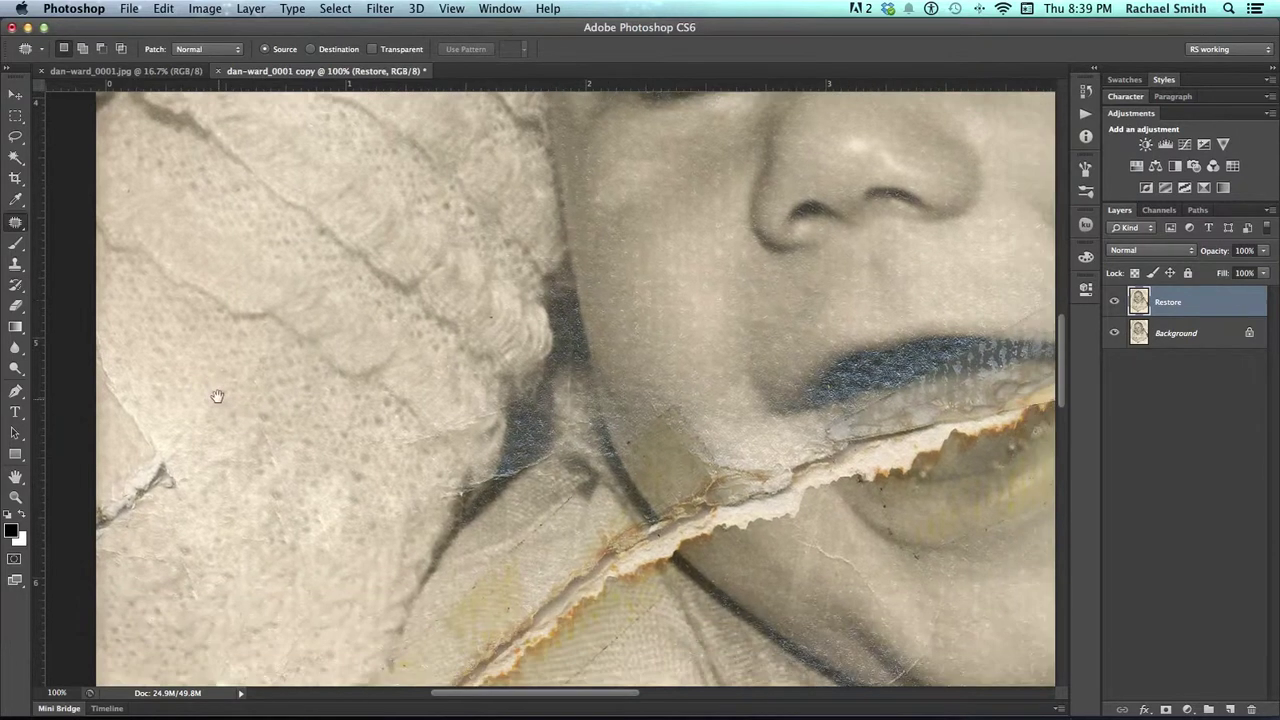
left_click_drag(465, 456, 186, 371)
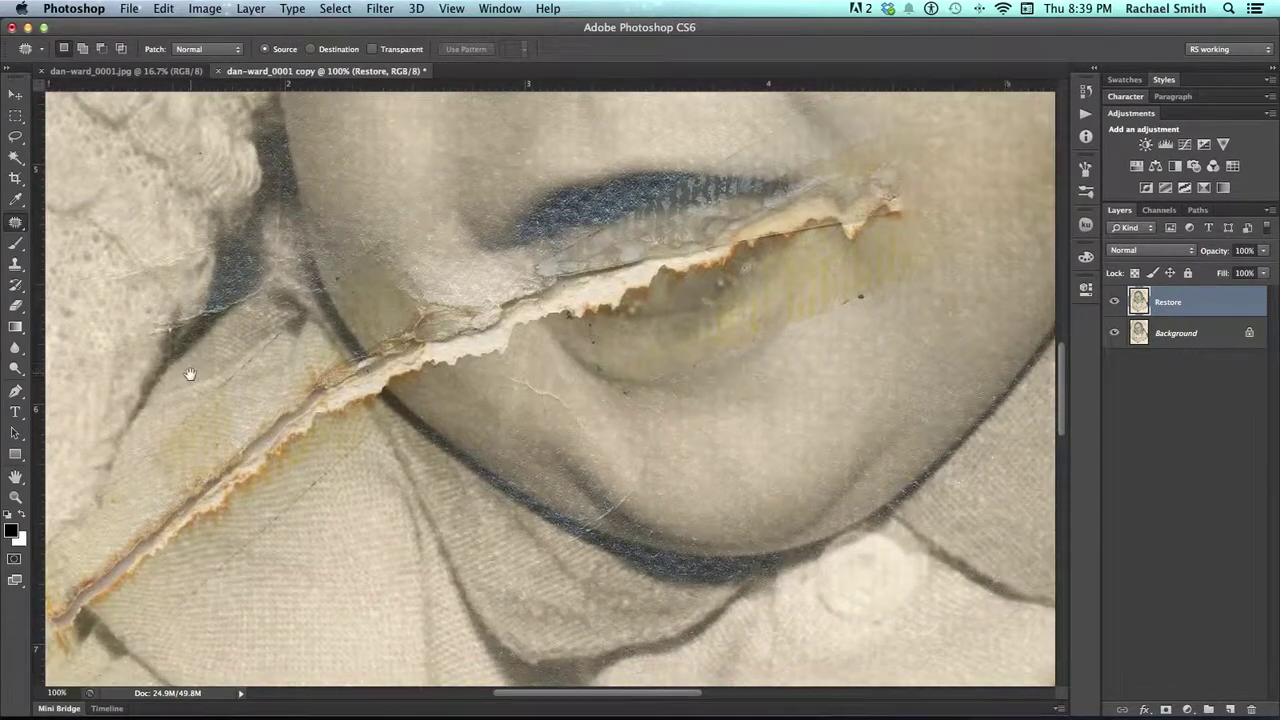
left_click_drag(309, 437, 331, 382)
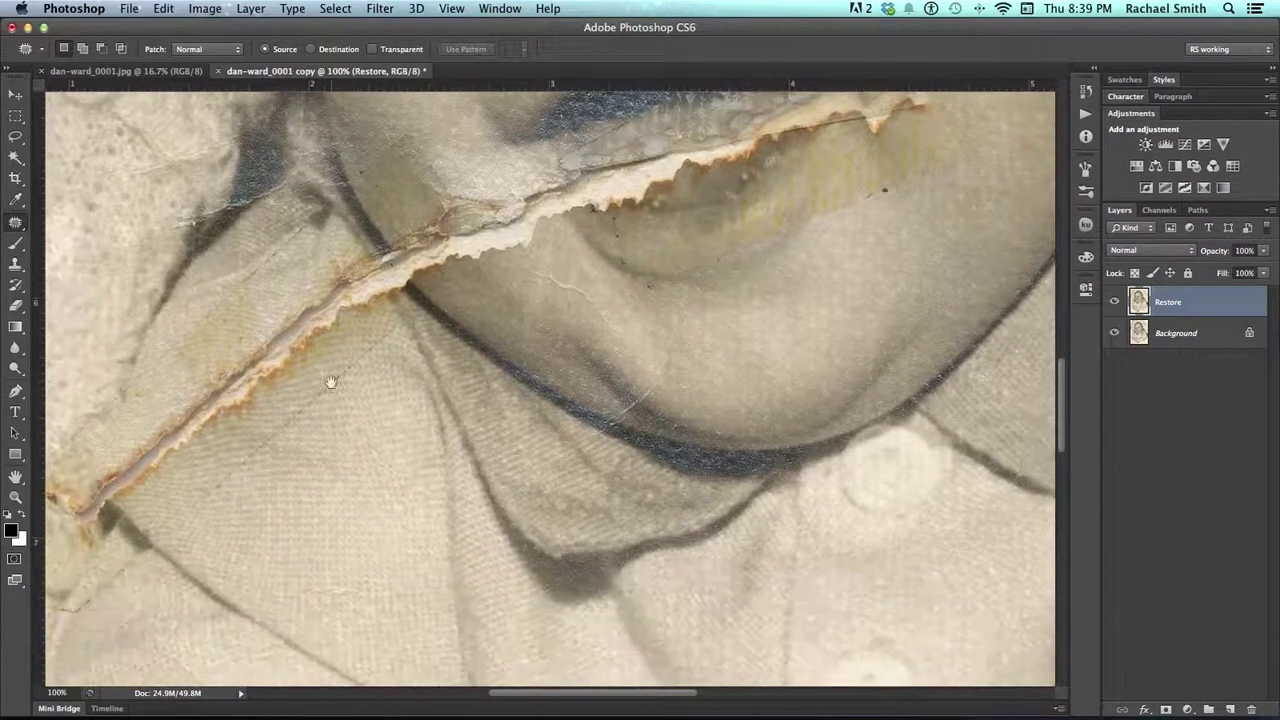
left_click(360, 490, "alt+super")
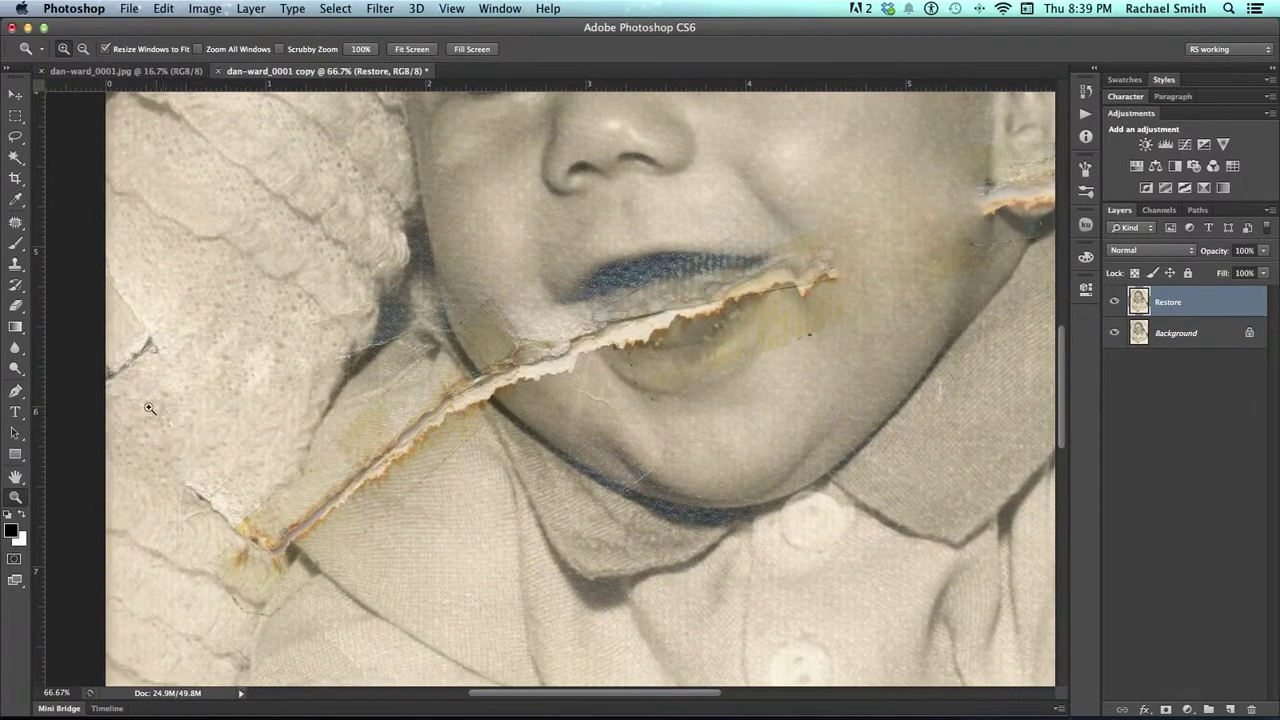
left_click_drag(160, 403, 208, 409)
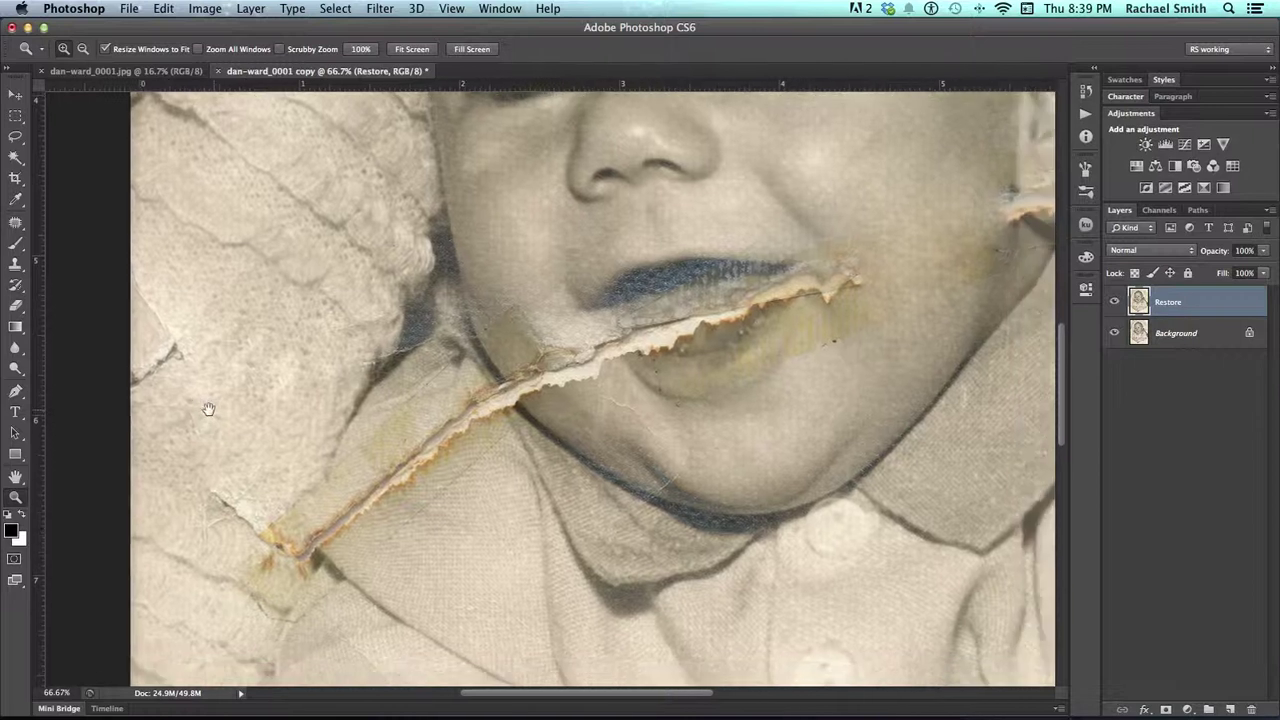
left_click_drag(466, 517, 352, 462)
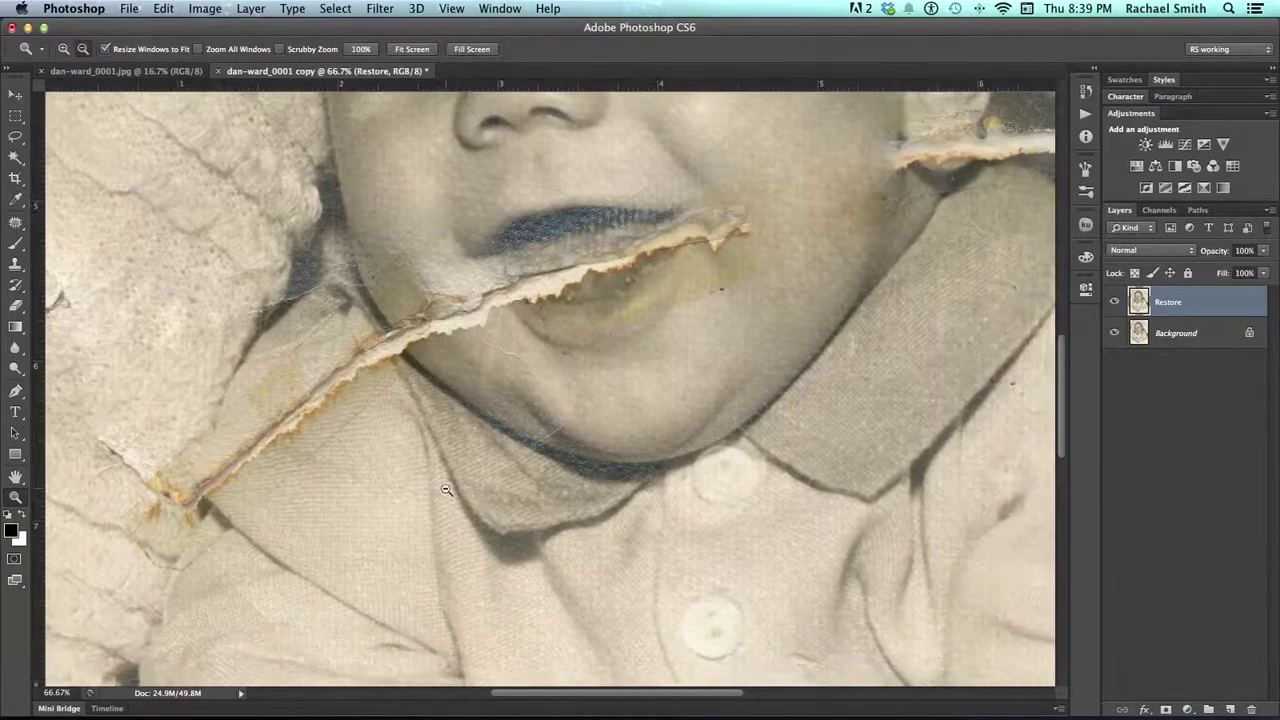
left_click(447, 491, "alt")
left_click_drag(464, 478, 391, 522)
scroll(395, 515, "up", 5)
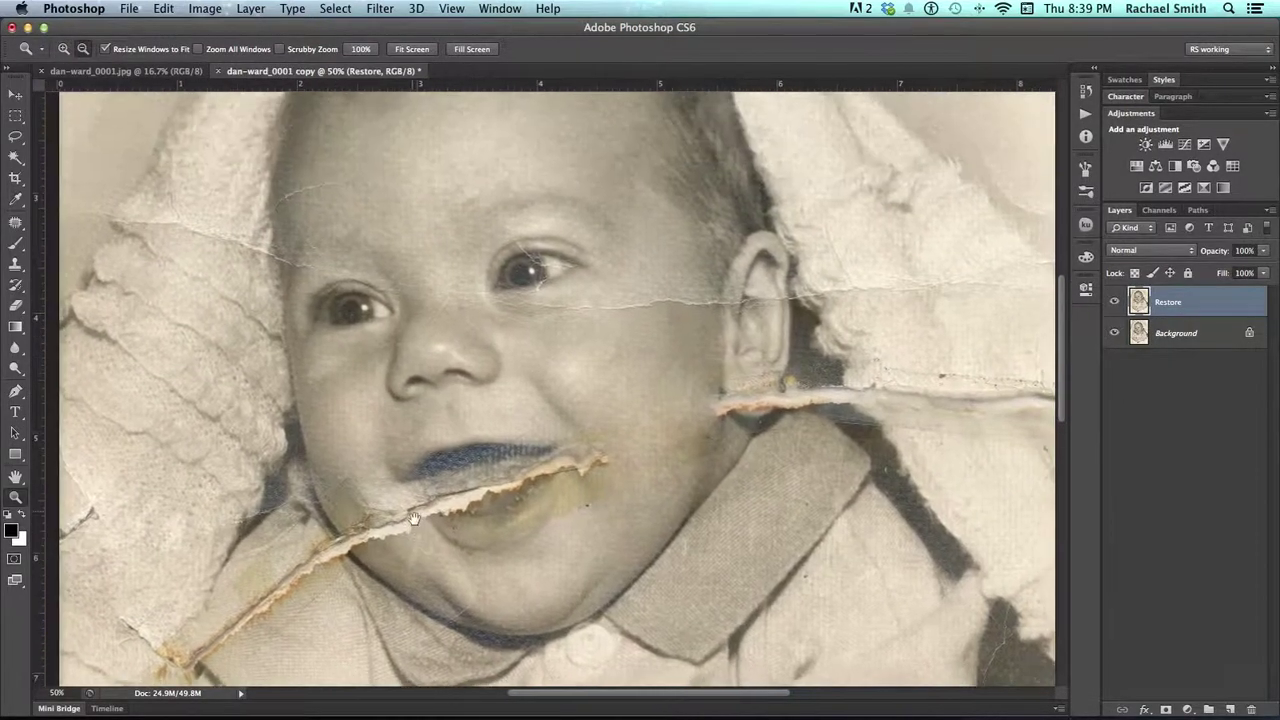
left_click(392, 451, "alt")
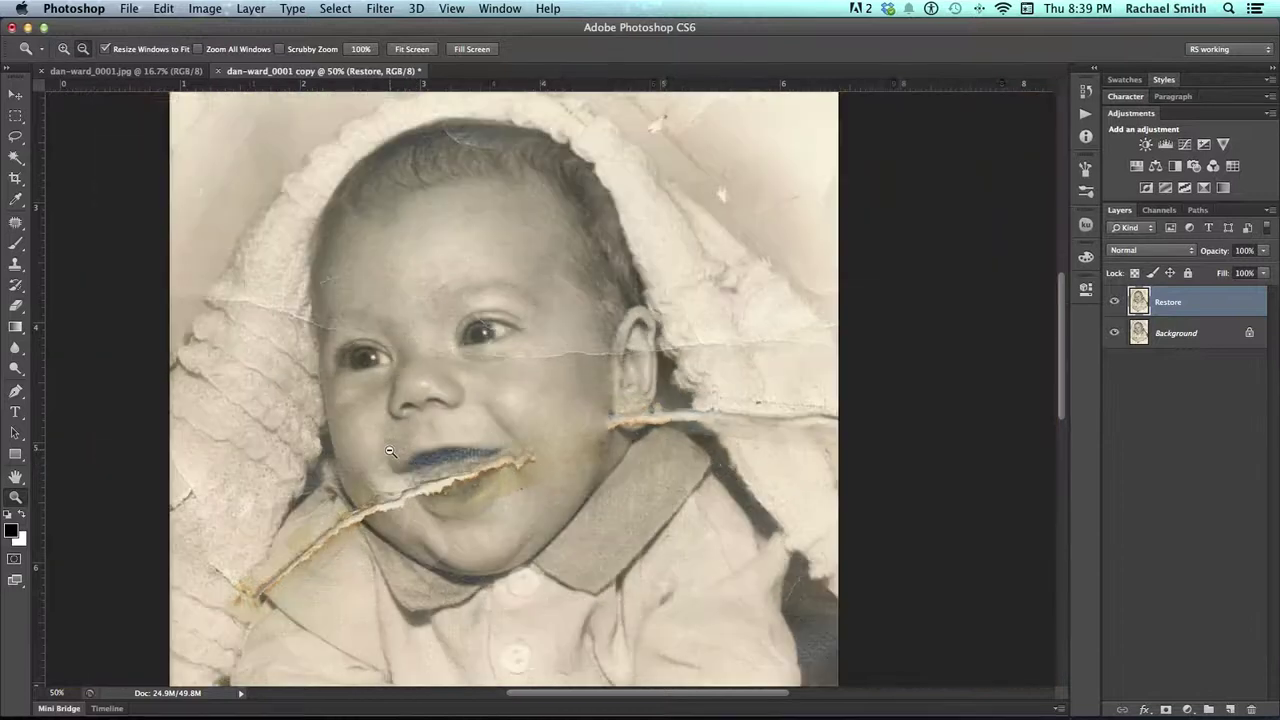
left_click_drag(393, 452, 425, 406)
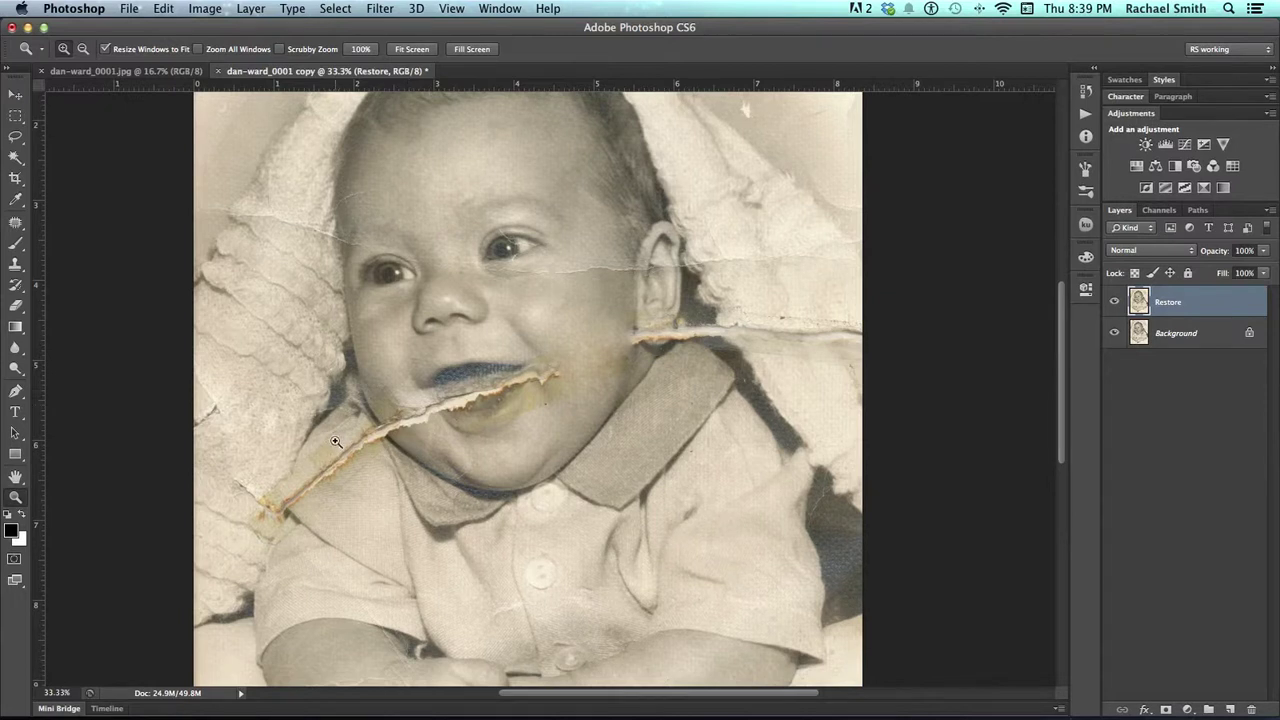
left_click_drag(257, 481, 286, 589)
left_click(286, 514)
mouse_move(294, 449)
left_mouse_down()
mouse_move(303, 502)
mouse_move(306, 442)
left_mouse_up()
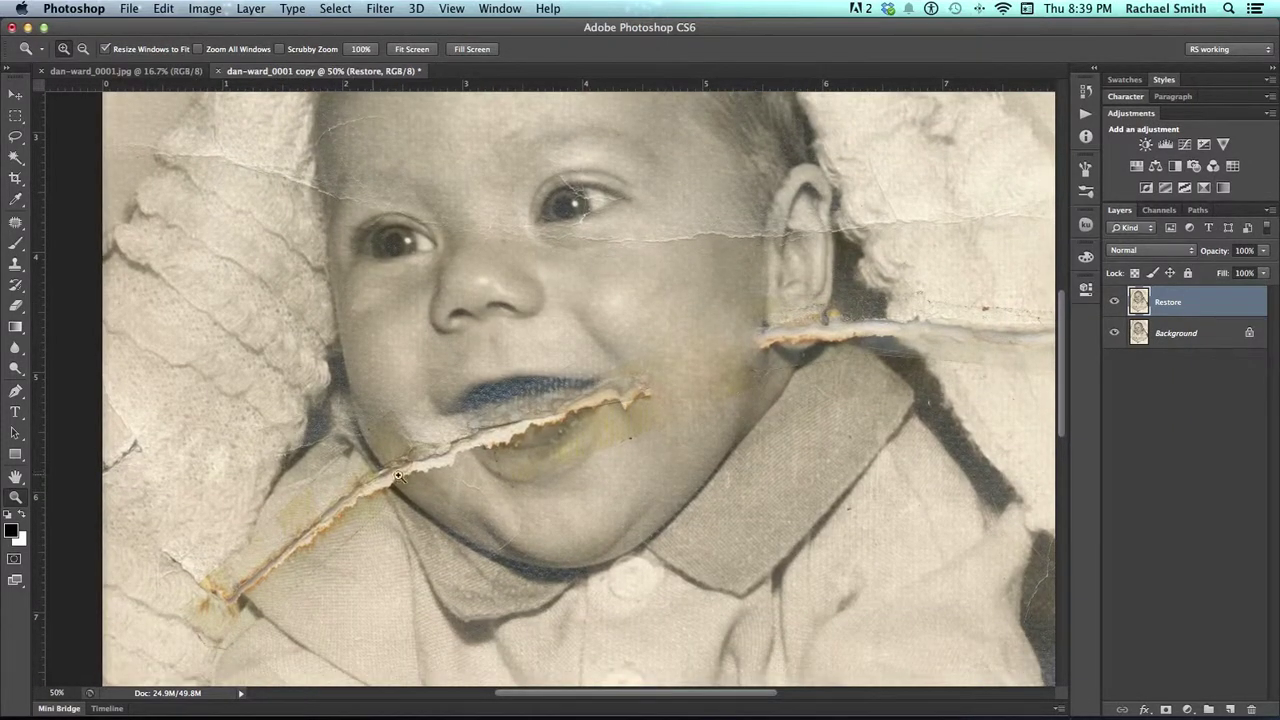
left_click_drag(675, 494, 626, 572)
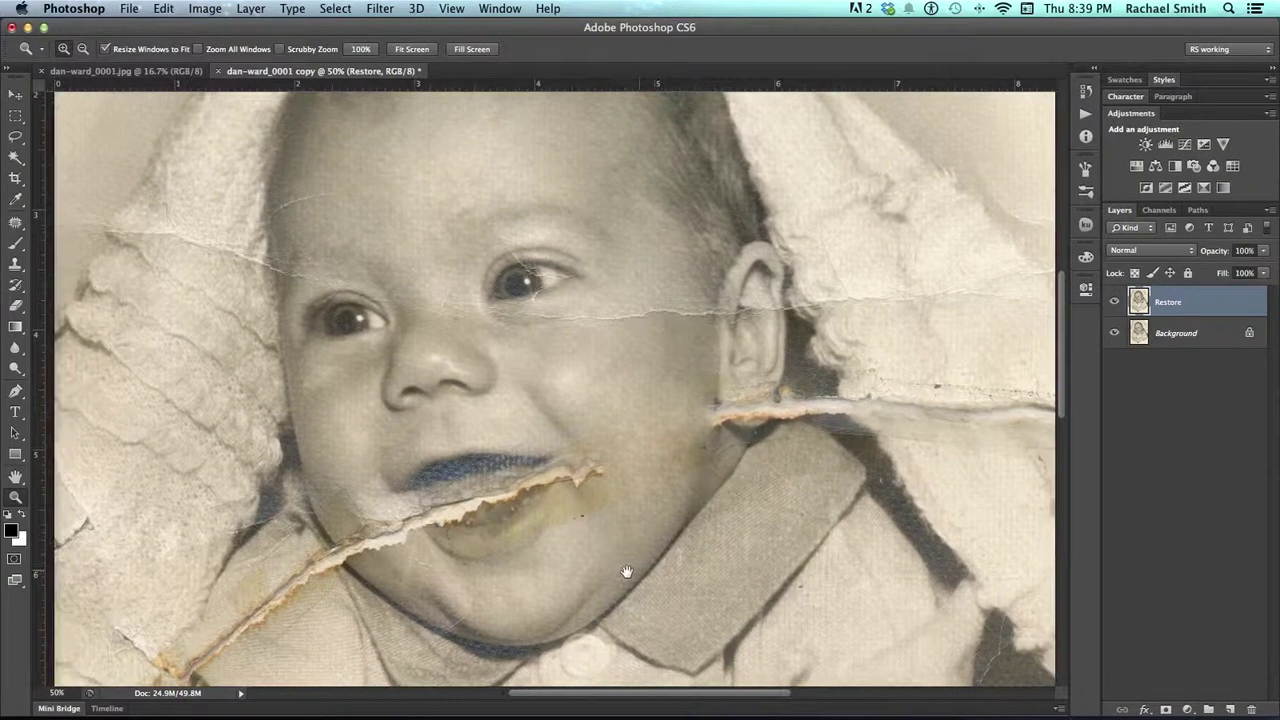